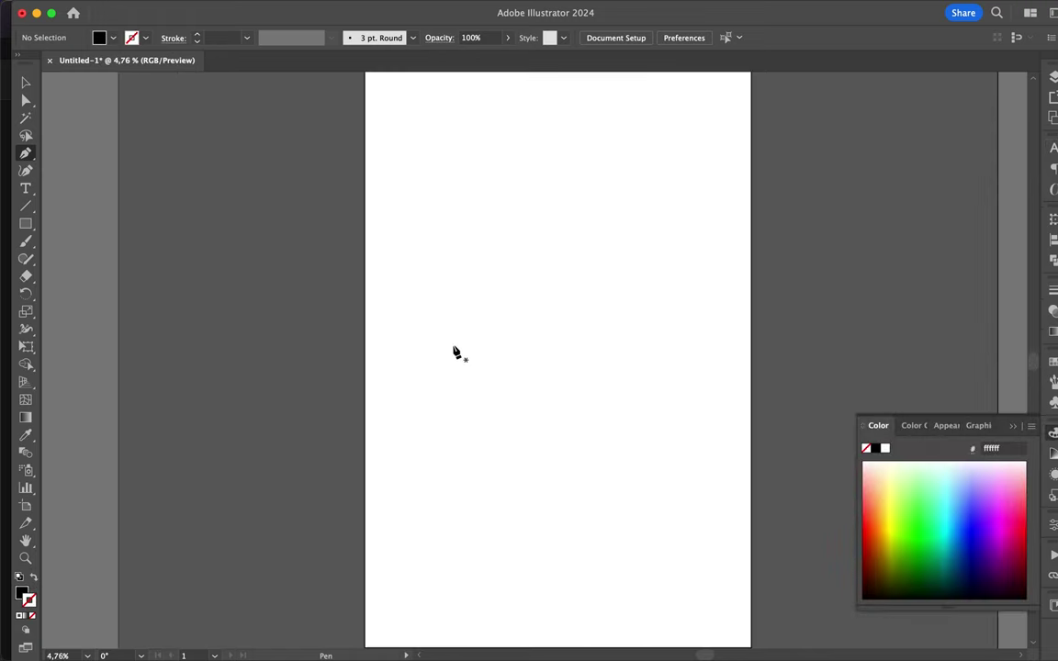
# Pen-draw the black angular S silhouette with its stepped notch and squared top-right arm
pyautogui.click(440, 300)
pyautogui.click(397, 341)
pyautogui.click(396, 454)
pyautogui.click(530, 590)
pyautogui.click(704, 587)
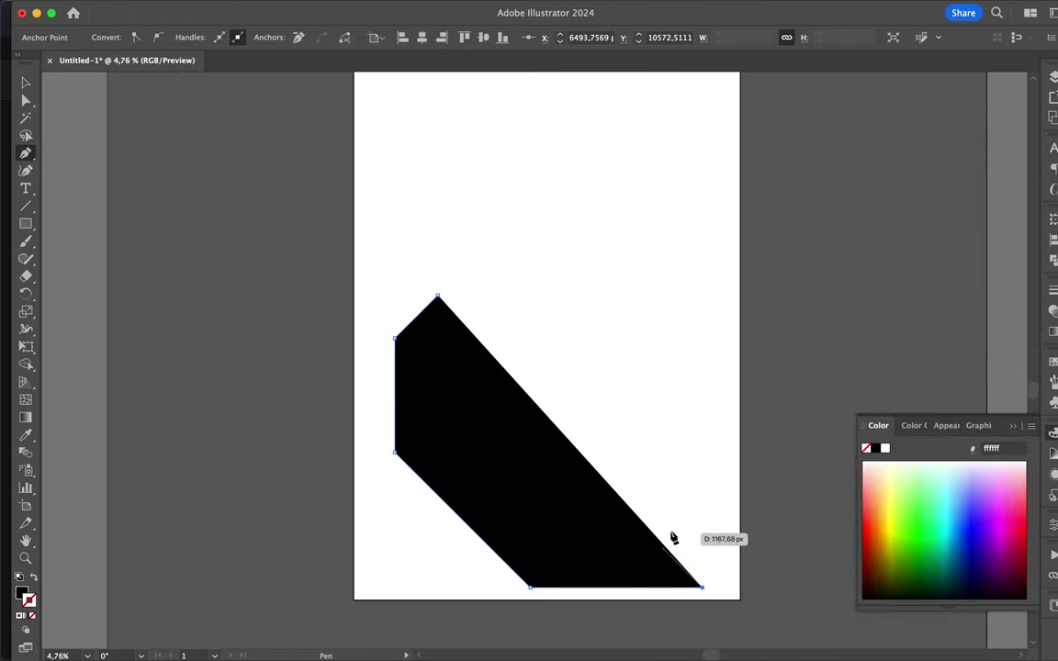
pyautogui.click(642, 503)
pyautogui.click(643, 461)
pyautogui.click(578, 397)
pyautogui.click(579, 363)
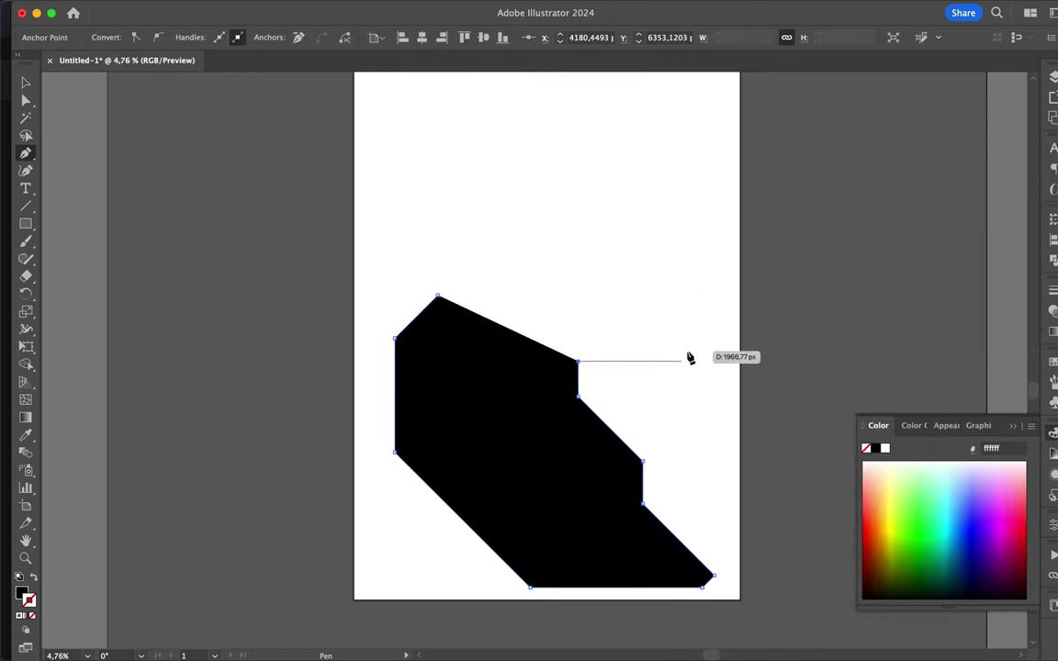
pyautogui.click(700, 361)
pyautogui.click(720, 341)
pyautogui.click(717, 296)
# Draw a thin sliver along the silhouette's top edge and stretch its right corner further right
pyautogui.scroll(3, 697, 285)
pyautogui.scroll(-1, 690, 286)
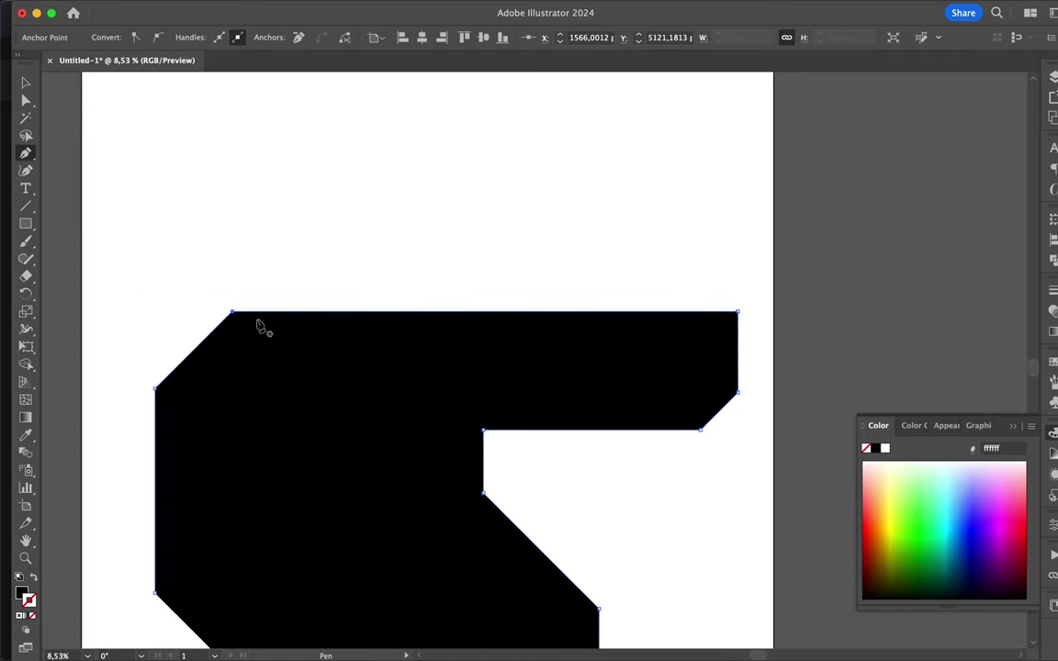
pyautogui.click(255, 319)
pyautogui.click(255, 319)
pyautogui.moveTo(470, 327); pyautogui.dragTo(653, 326)
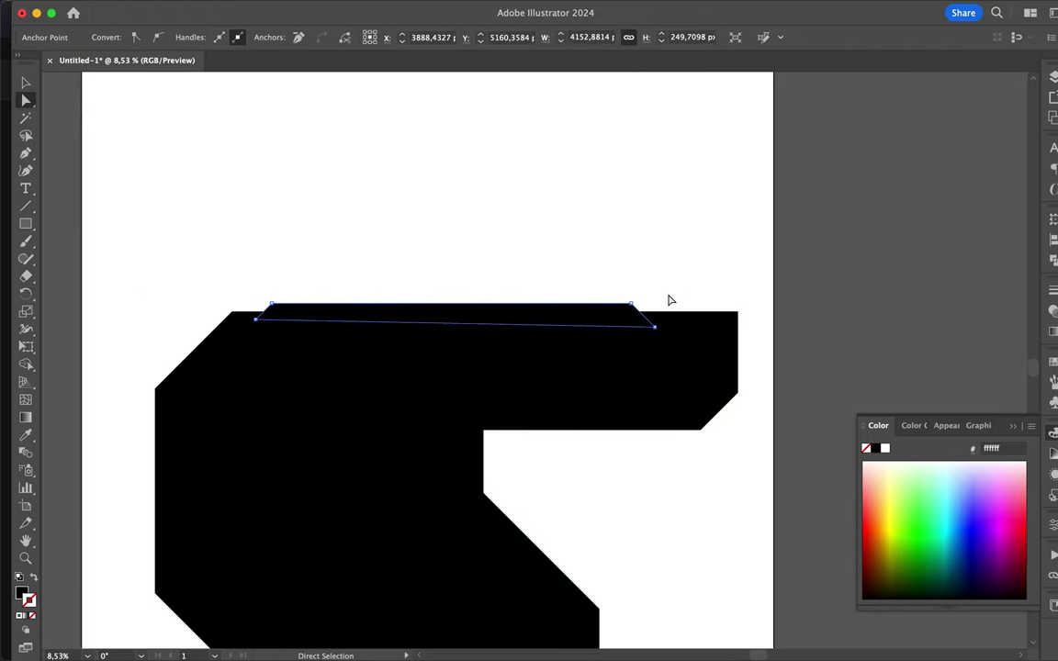
# Merge the sliver into the black shape with Pathfinder, then deselect everything
pyautogui.press('v')
pyautogui.click(710, 366)
pyautogui.click(1053, 260)
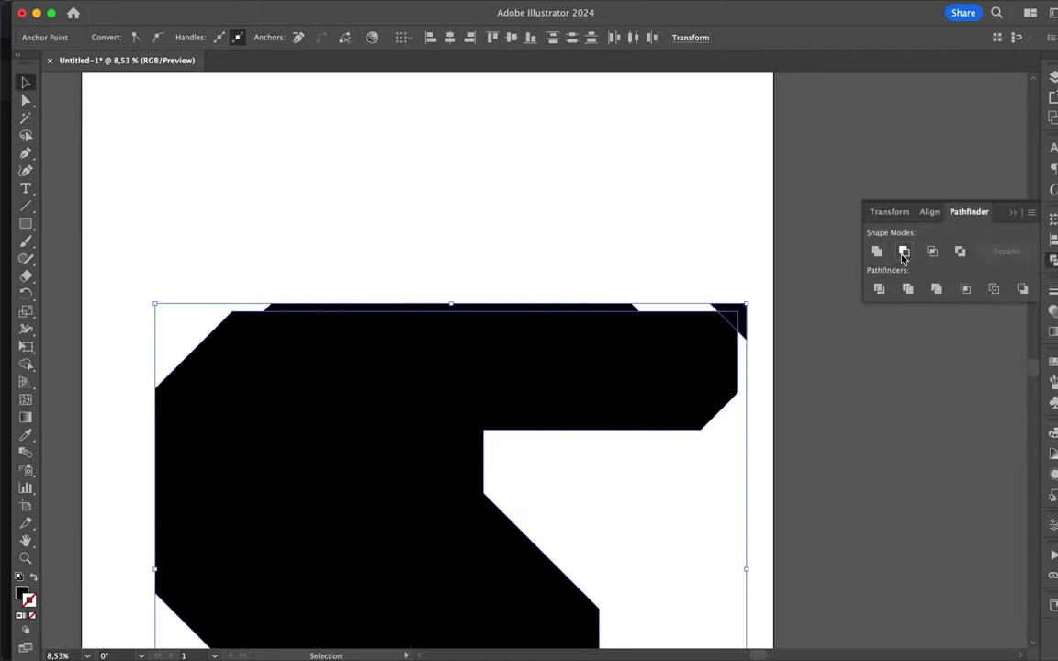
pyautogui.click(902, 252)
pyautogui.click(701, 272)
pyautogui.moveTo(555, 284); pyautogui.dragTo(609, 356)
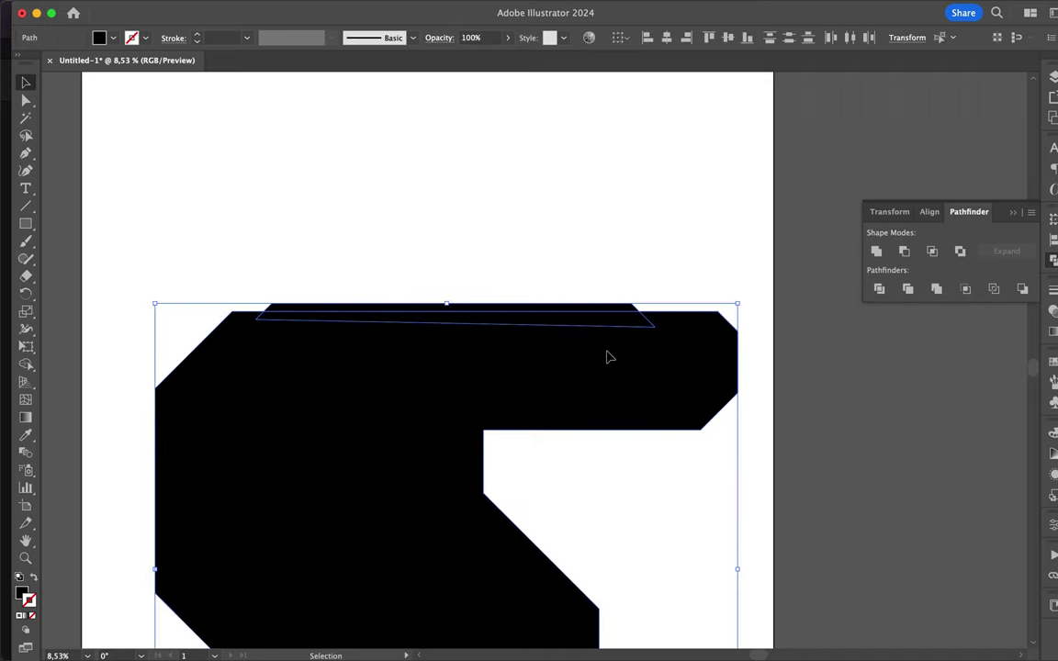
pyautogui.hotkey('shift', 'ctrl', 'a')
pyautogui.scroll(-3, 745, 354)
pyautogui.scroll(-3, 620, 365)
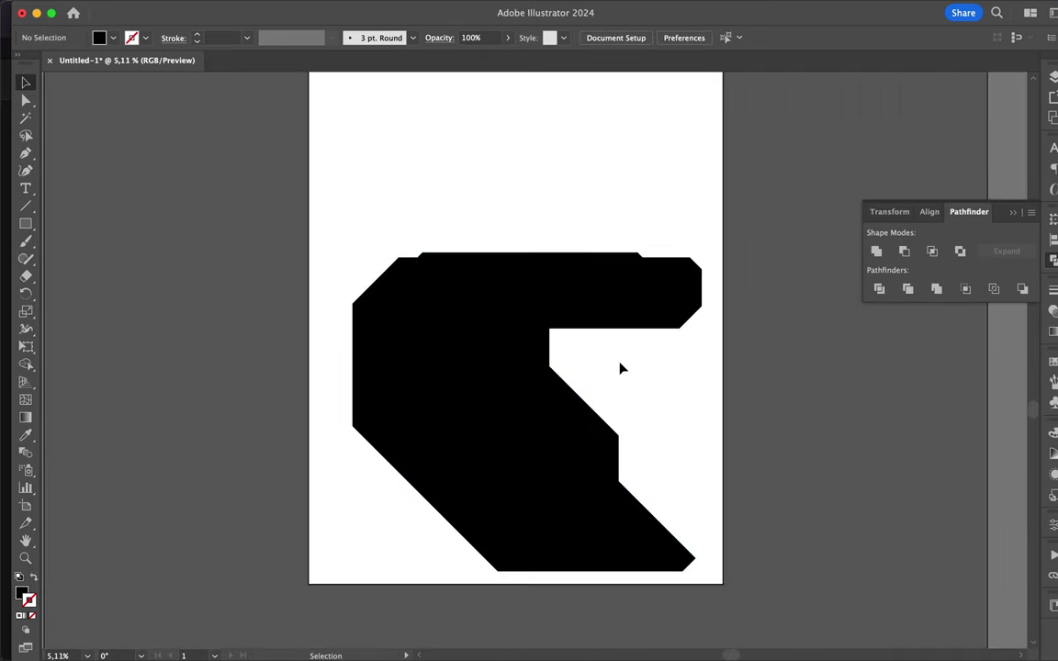
# Trace the S's inner counter path and pull its top-right corner into place in outline view
pyautogui.press('a')
pyautogui.click(378, 309)
pyautogui.click(378, 426)
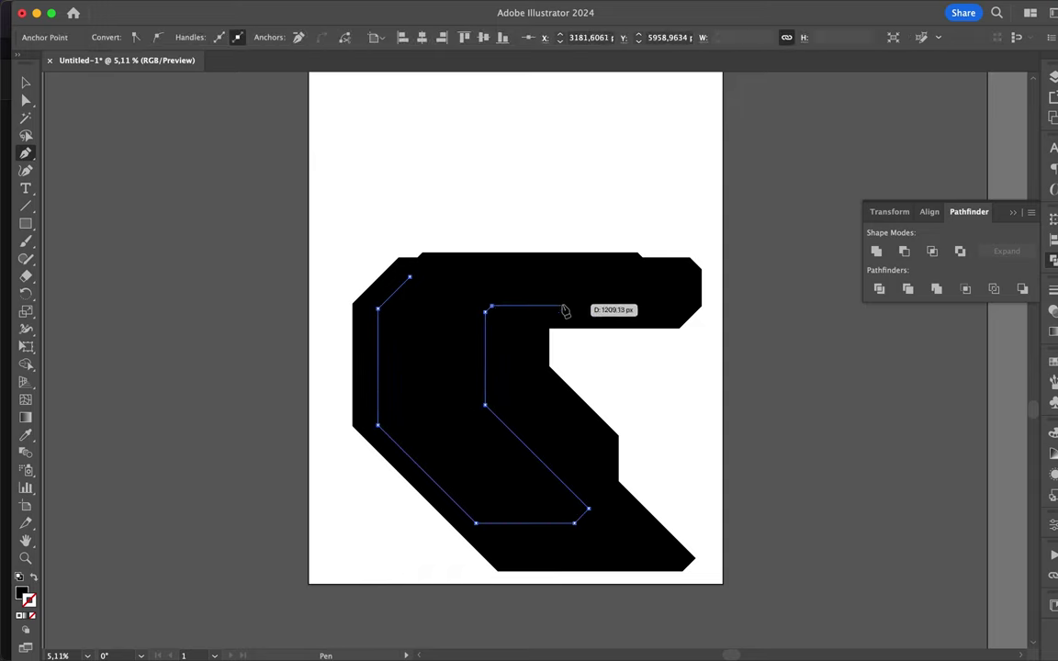
pyautogui.click(410, 277)
pyautogui.scroll(5, 603, 277)
pyautogui.hotkey('ctrl', 'y')
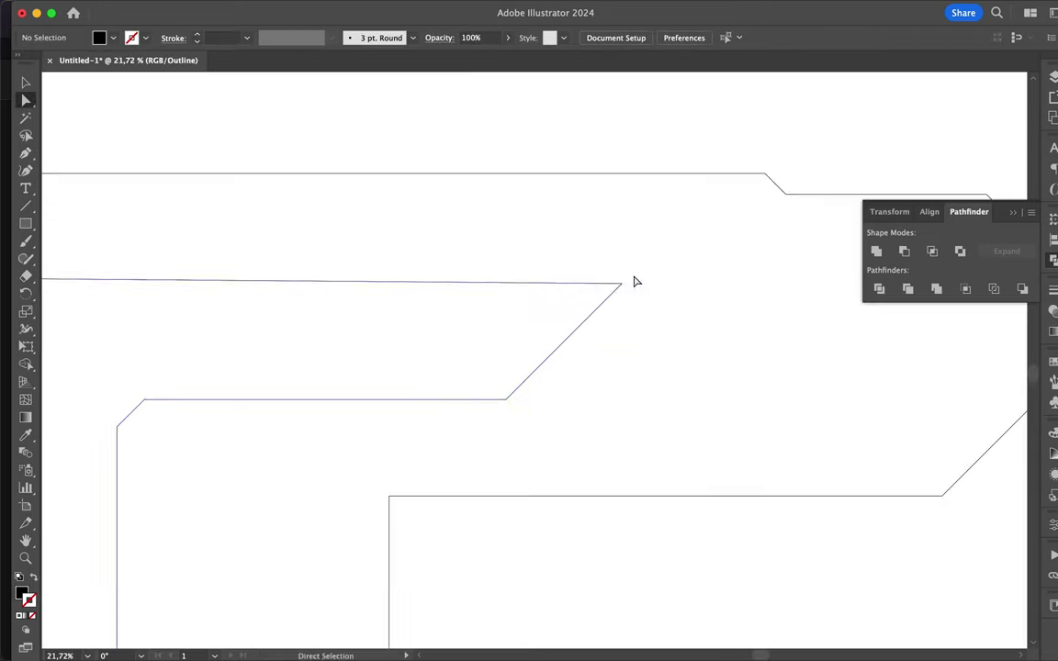
pyautogui.press('a')
pyautogui.moveTo(633, 276); pyautogui.dragTo(606, 274)
pyautogui.scroll(-3, 635, 280)
pyautogui.hotkey('ctrl', 'y')
pyautogui.scroll(-3, 607, 275)
# Subtract the inner counter from the silhouette with Pathfinder Minus Front to form the open S
pyautogui.press('v')
pyautogui.moveTo(453, 201); pyautogui.dragTo(677, 382)
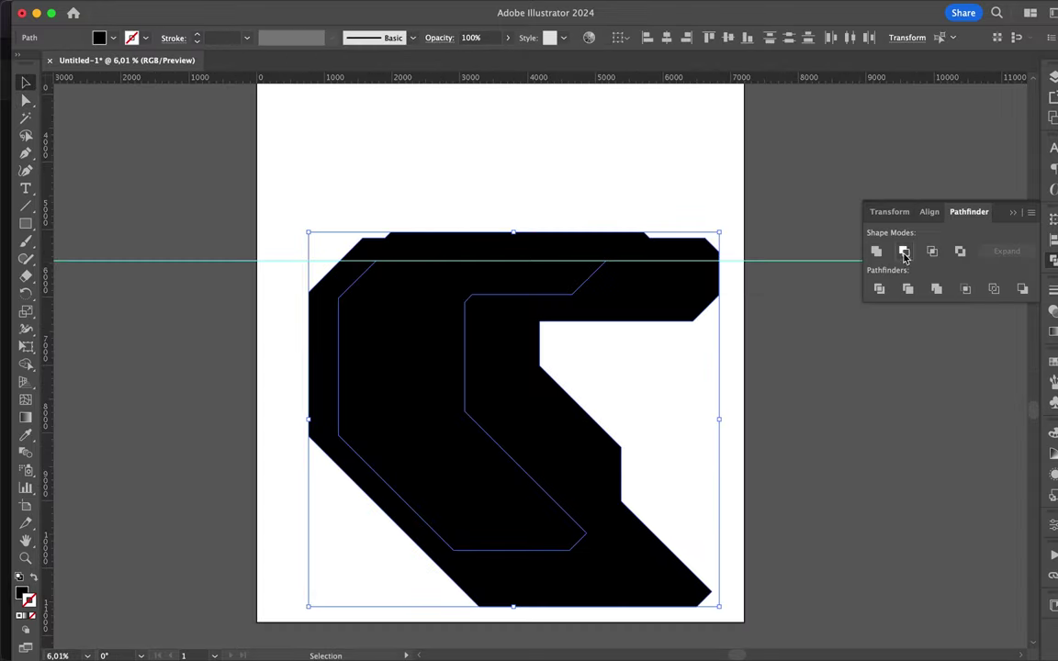
pyautogui.click(903, 251)
pyautogui.click(538, 161)
pyautogui.press('a')
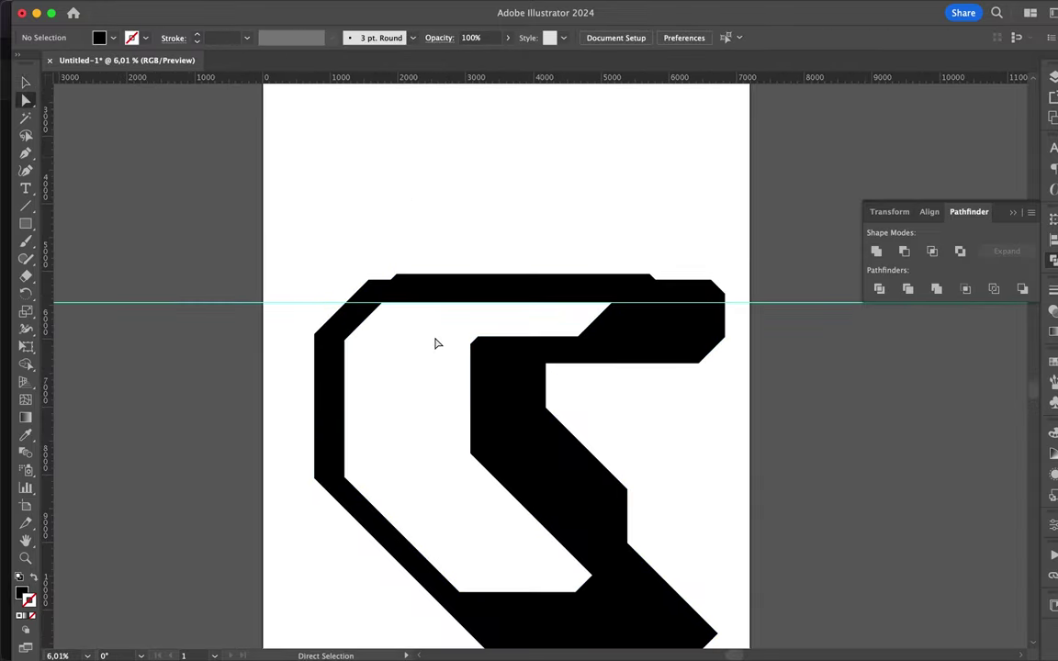
pyautogui.scroll(2, 479, 243)
pyautogui.scroll(1, 551, 276)
# Pen-draw a thin diagonal slit across the S's top-right arm between the guides
pyautogui.press('p')
pyautogui.scroll(2, 648, 339)
pyautogui.click(653, 330)
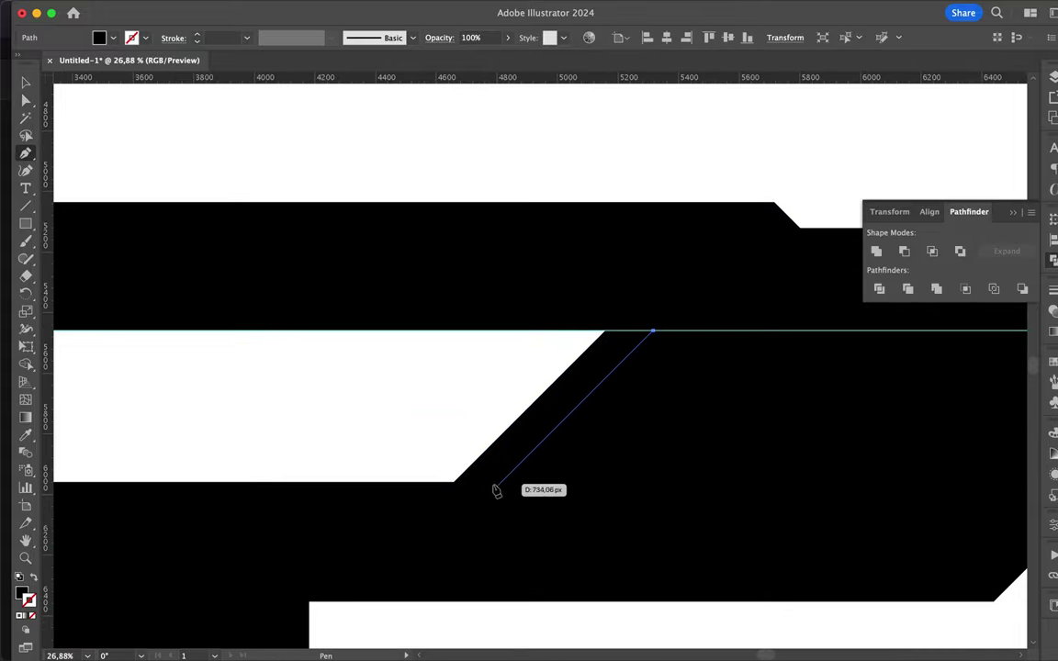
pyautogui.click(500, 483)
pyautogui.scroll(3, 659, 340)
pyautogui.hotkey('ctrl', 'y')
pyautogui.press('a')
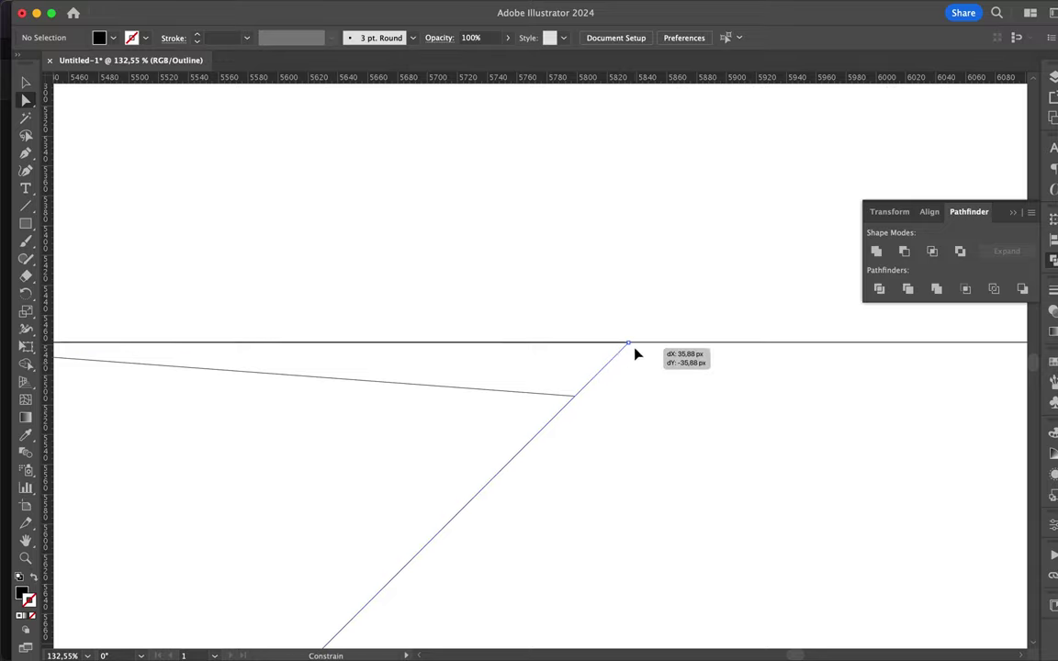
# Snap the slit's anchors onto the corner and guide, then return to filled preview
pyautogui.moveTo(634, 347); pyautogui.dragTo(635, 352)
pyautogui.scroll(1, 637, 355)
pyautogui.scroll(2, 637, 356)
pyautogui.moveTo(559, 277); pyautogui.dragTo(572, 279)
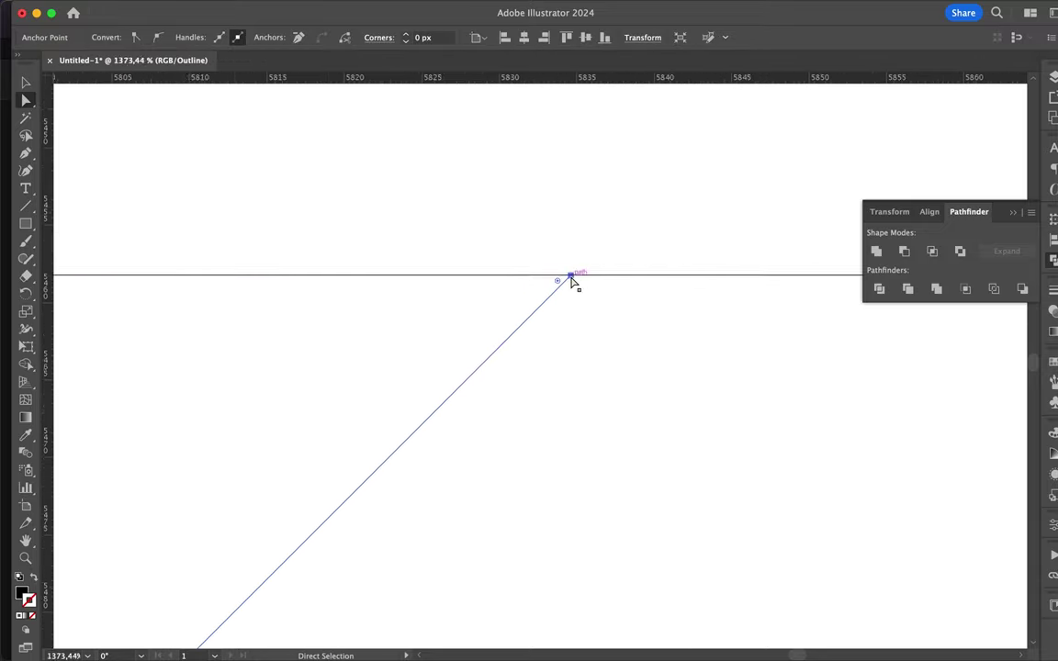
pyautogui.scroll(-6, 571, 279)
pyautogui.scroll(3, 352, 268)
pyautogui.moveTo(456, 381); pyautogui.dragTo(515, 385)
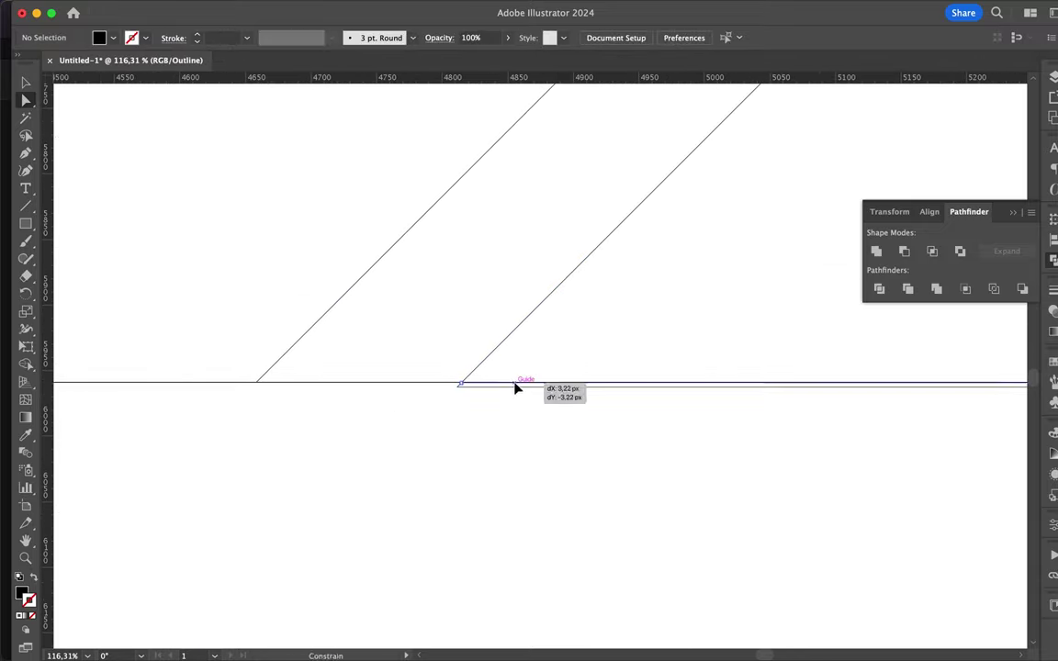
pyautogui.scroll(-8, 497, 485)
pyautogui.hotkey('ctrl', 'y')
pyautogui.press('v')
pyautogui.scroll(-3, 522, 288)
pyautogui.scroll(-3, 413, 266)
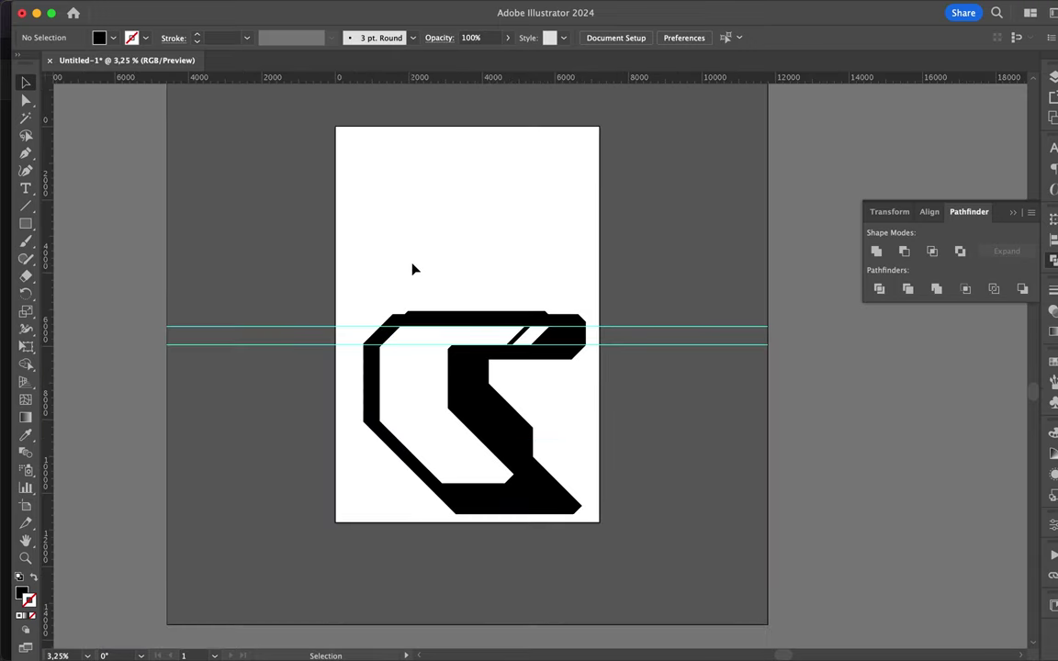
pyautogui.scroll(1, 412, 269)
# Pen-draw the black angular 2 shape with its notched opening above the S
pyautogui.press('p')
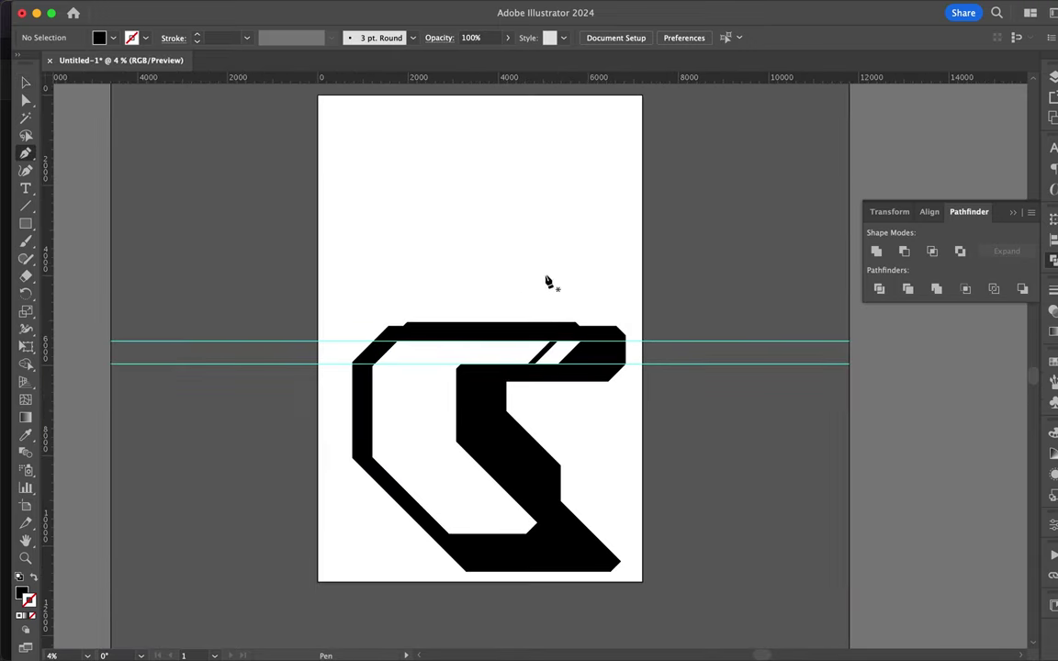
pyautogui.click(605, 189)
pyautogui.click(604, 136)
pyautogui.click(595, 127)
pyautogui.click(390, 127)
pyautogui.click(367, 150)
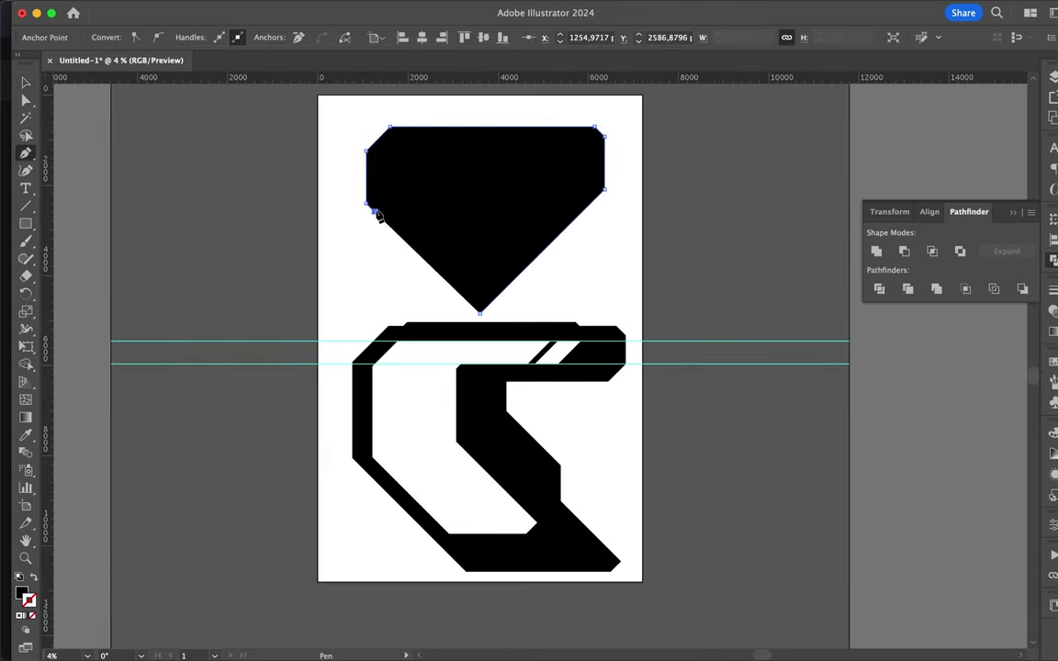
pyautogui.click(401, 181)
pyautogui.click(542, 181)
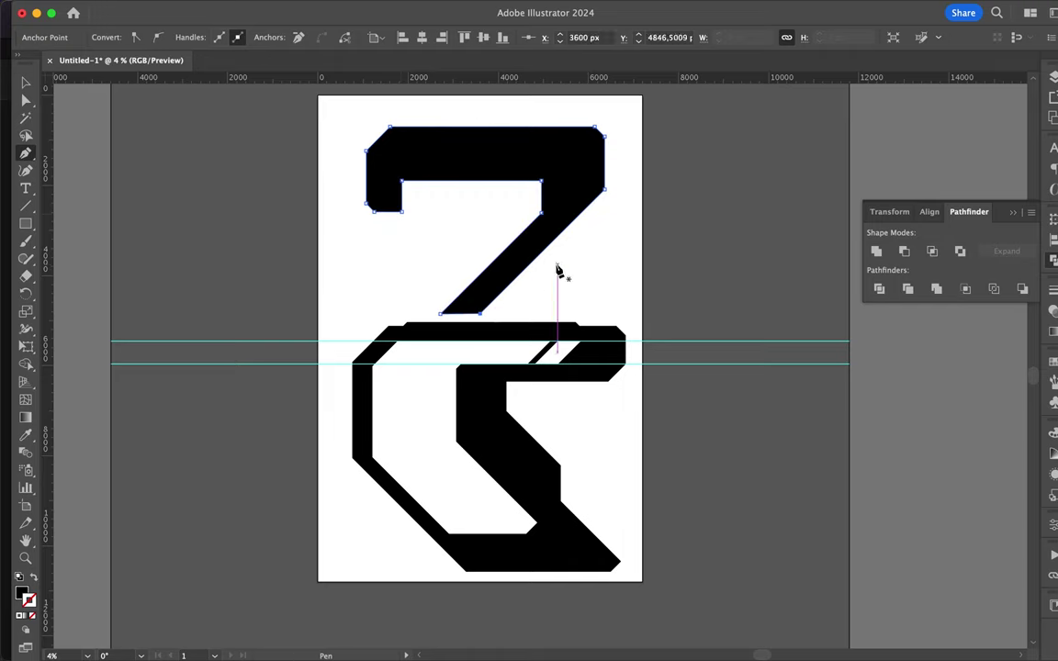
# Pull the 2's bottom-left corner leftward and check the whole shape
pyautogui.press('a')
pyautogui.scroll(3, 504, 217)
pyautogui.moveTo(432, 381); pyautogui.dragTo(397, 385)
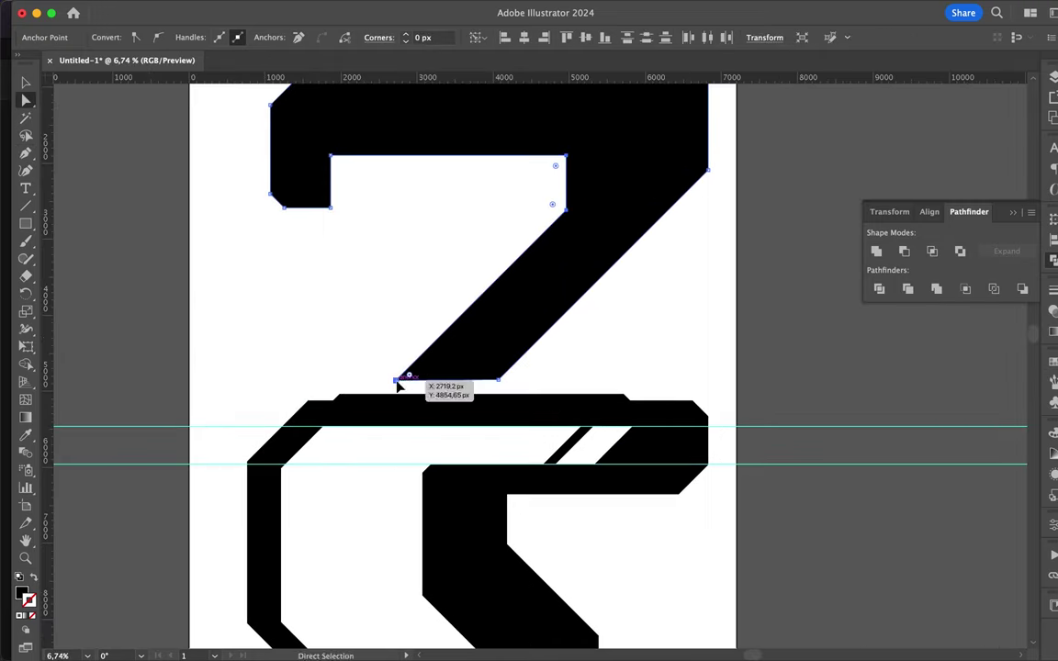
pyautogui.scroll(-3, 290, 349)
pyautogui.scroll(5, 290, 349)
pyautogui.press('v')
pyautogui.click(640, 349)
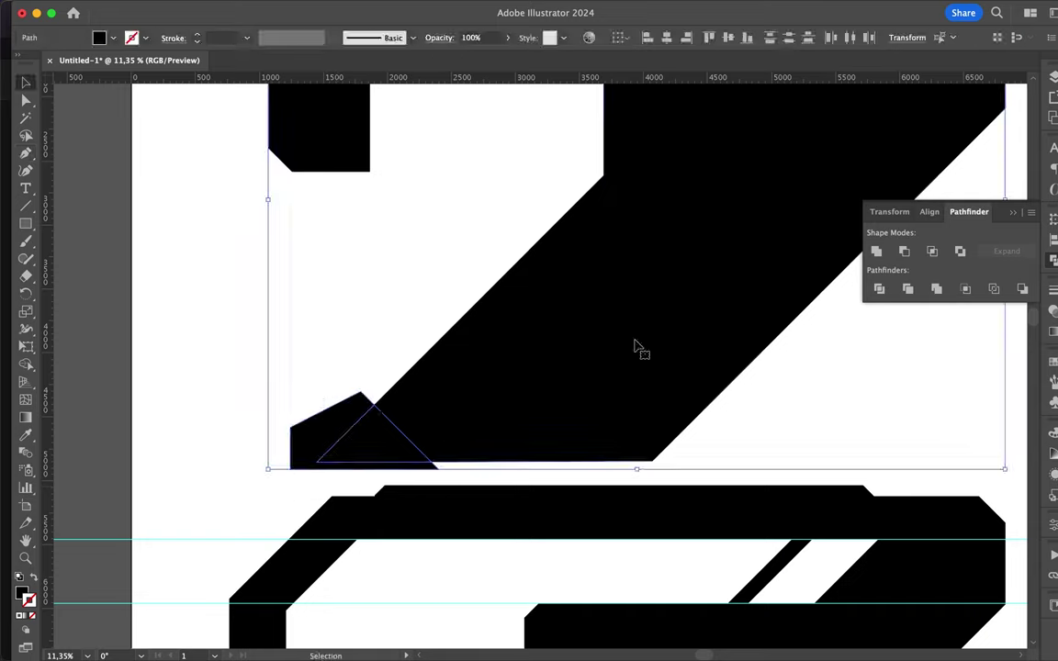
pyautogui.scroll(-3, 640, 348)
pyautogui.click(472, 200)
pyautogui.scroll(3, 544, 195)
# Trace a closed angular inner outline path inside the body of the 2
pyautogui.moveTo(550, 203); pyautogui.dragTo(554, 286)
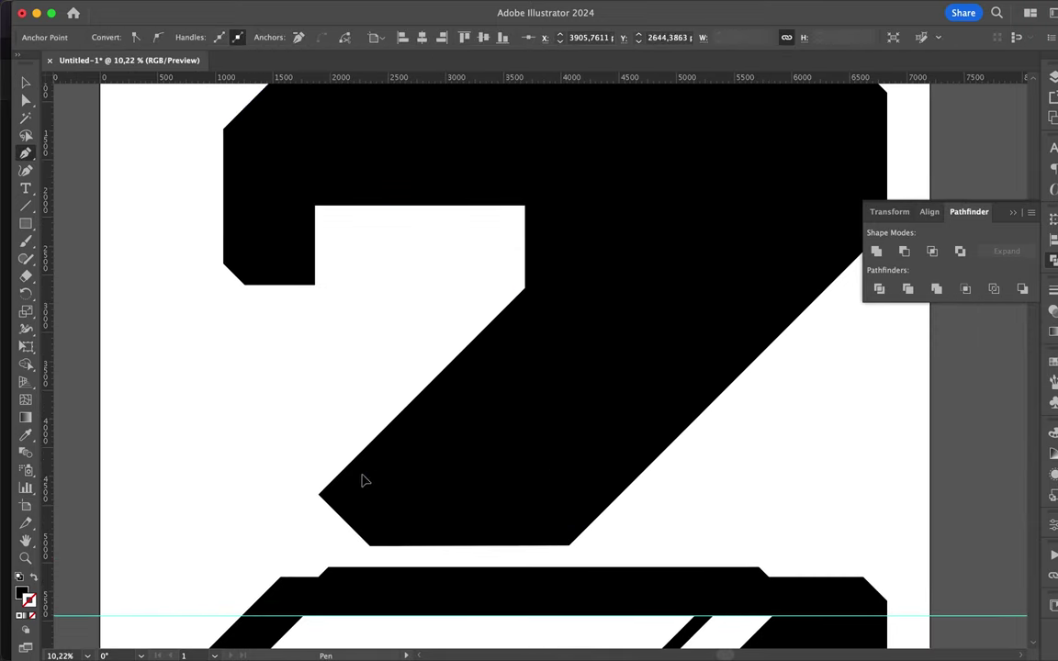
pyautogui.click(716, 303)
pyautogui.click(719, 204)
pyautogui.scroll(2, 714, 209)
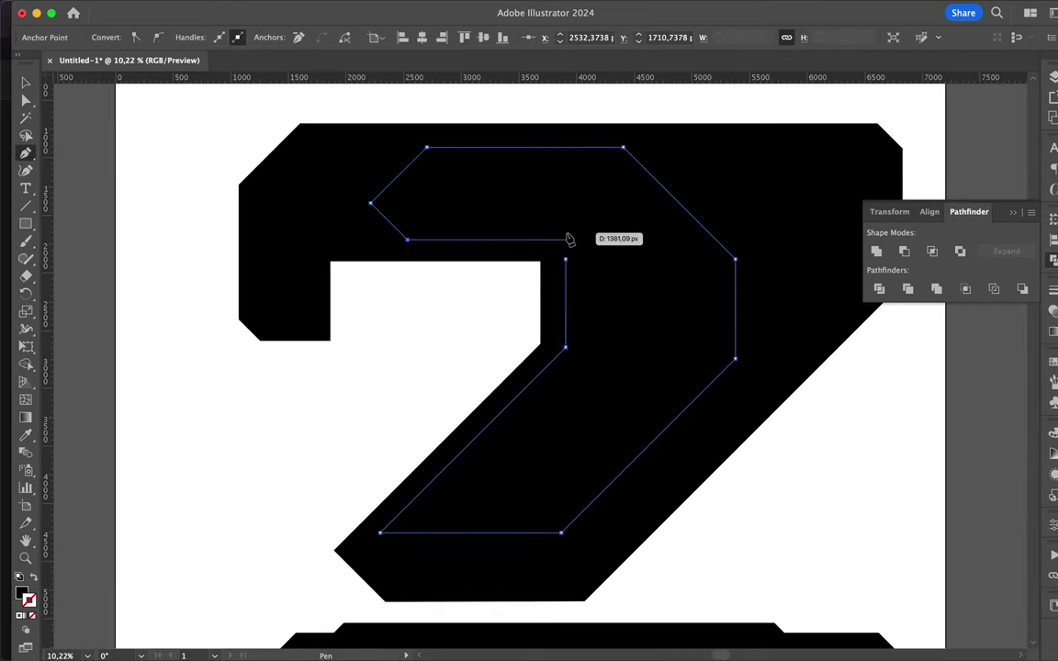
pyautogui.scroll(3, 566, 261)
pyautogui.click(567, 201)
pyautogui.scroll(2, 624, 221)
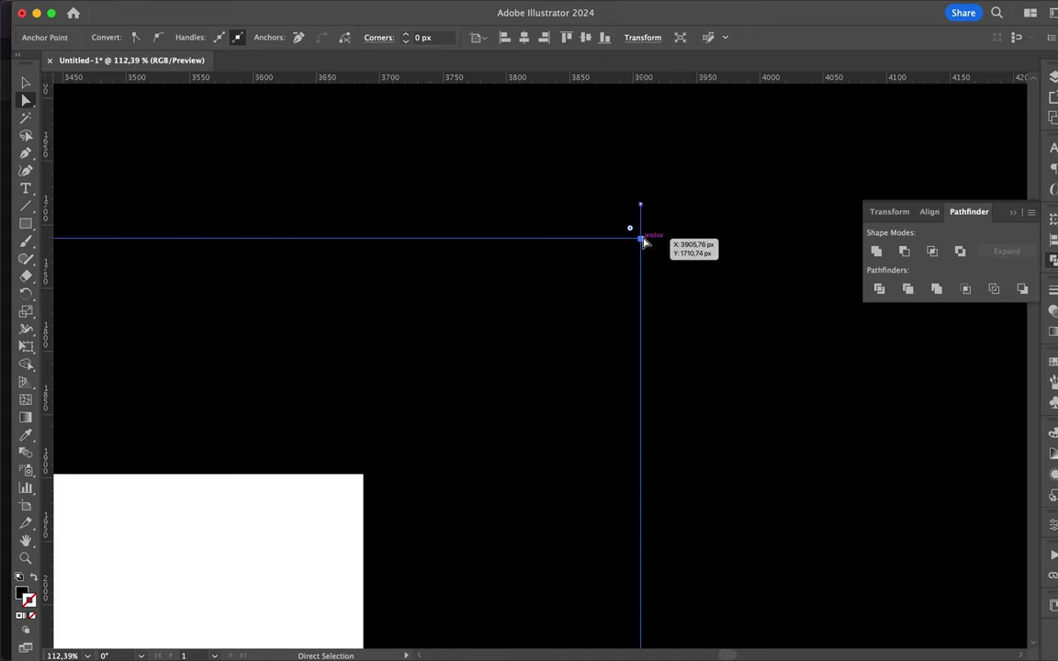
pyautogui.scroll(-8, 642, 236)
pyautogui.scroll(2, 643, 213)
# Adjust the inner outline's bottom, top-right and top-left corners to fit the 2
pyautogui.press('a')
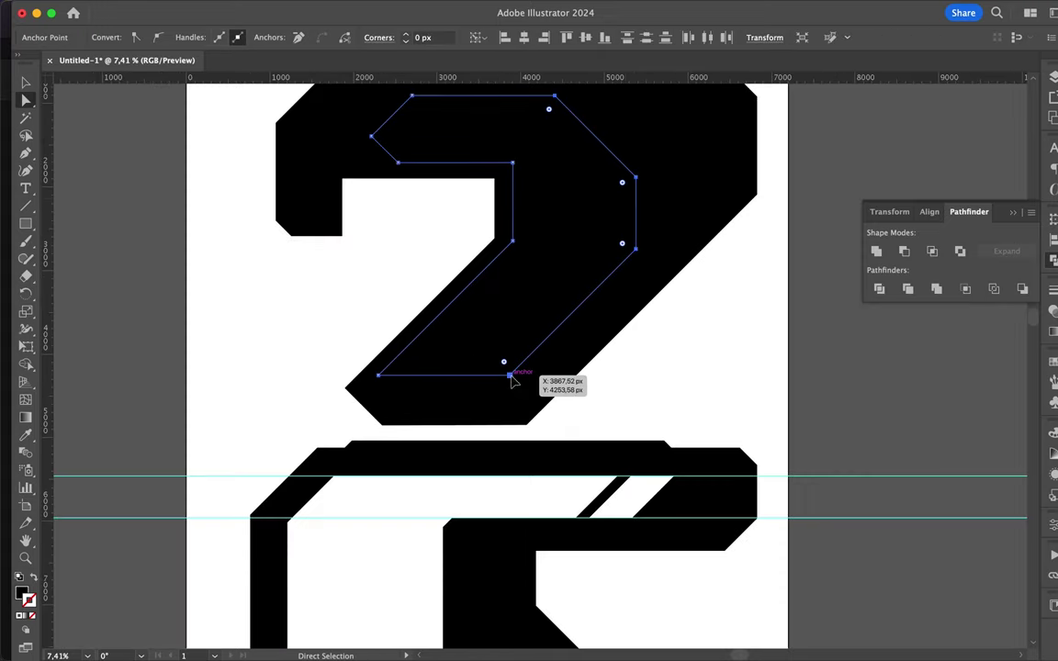
pyautogui.moveTo(510, 372)
pyautogui.mouseDown()
pyautogui.moveTo(462, 382)
pyautogui.moveTo(520, 389)
pyautogui.mouseUp()
pyautogui.scroll(2, 393, 194)
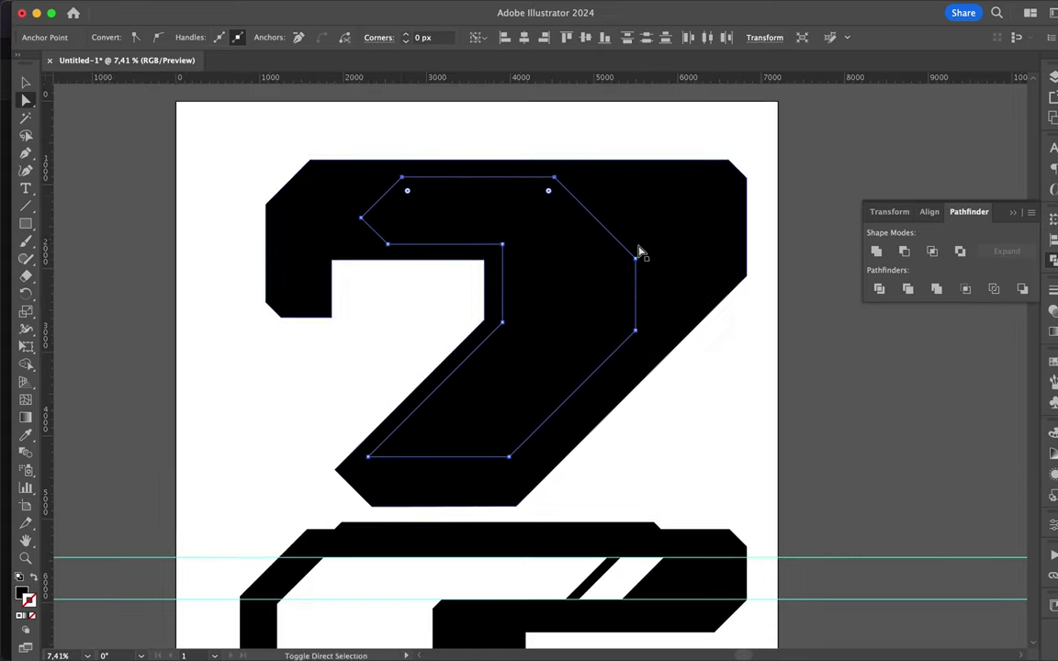
pyautogui.moveTo(640, 251); pyautogui.dragTo(640, 313)
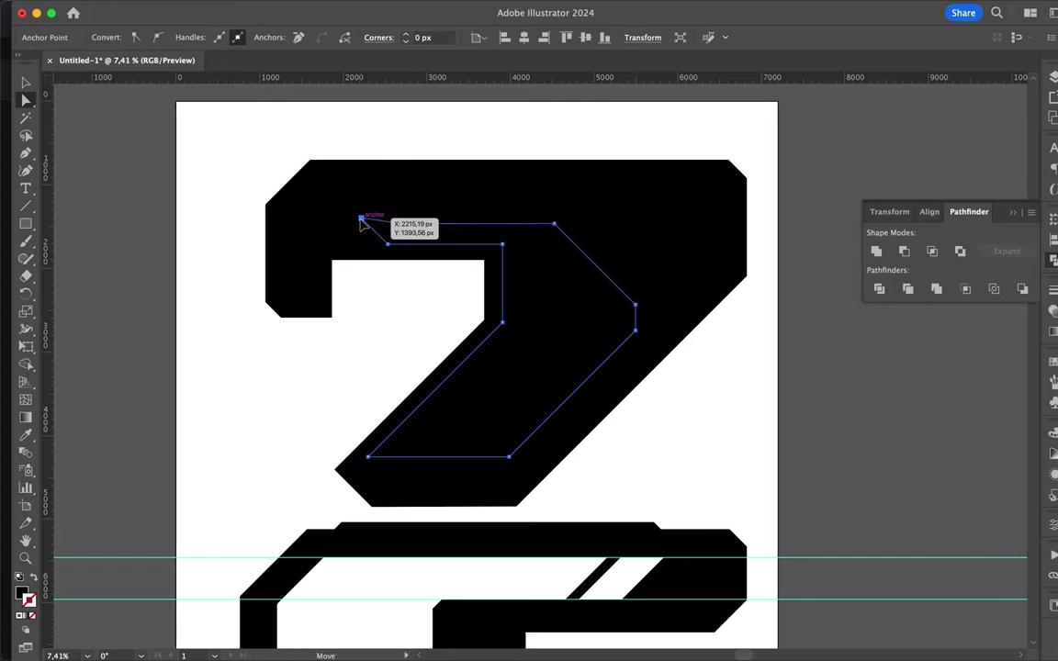
pyautogui.scroll(5, 363, 222)
pyautogui.moveTo(363, 207); pyautogui.dragTo(383, 225)
pyautogui.moveTo(523, 223); pyautogui.dragTo(385, 236)
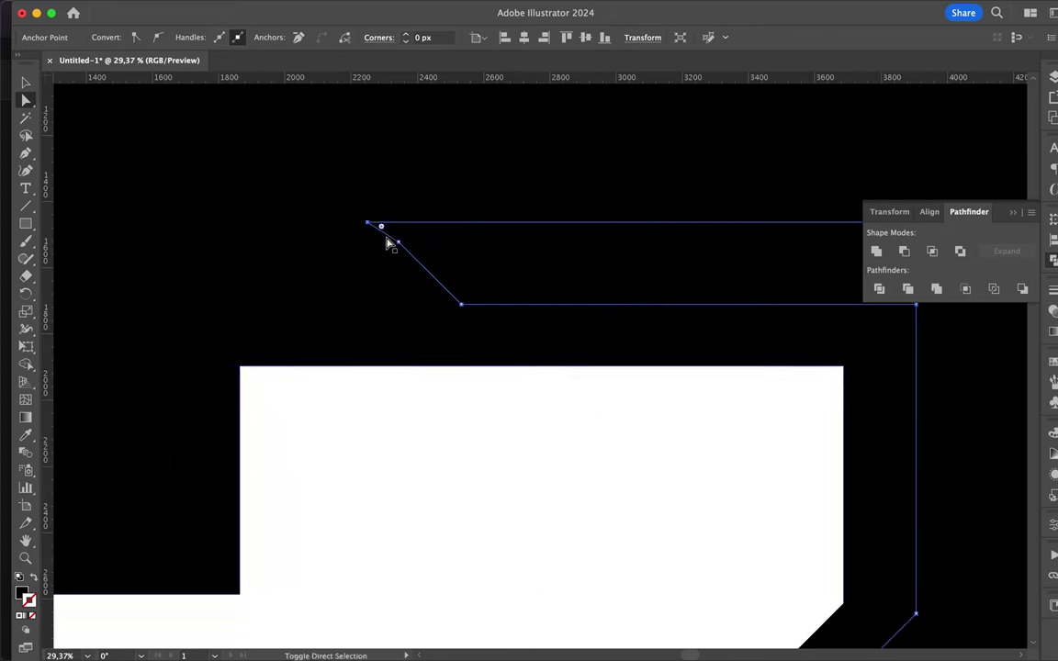
pyautogui.scroll(3, 371, 231)
pyautogui.scroll(3, 406, 220)
pyautogui.hotkey('ctrl', '0')
# Drag a short diagonal slit segment inside the 2, then clear the selection
pyautogui.press('p')
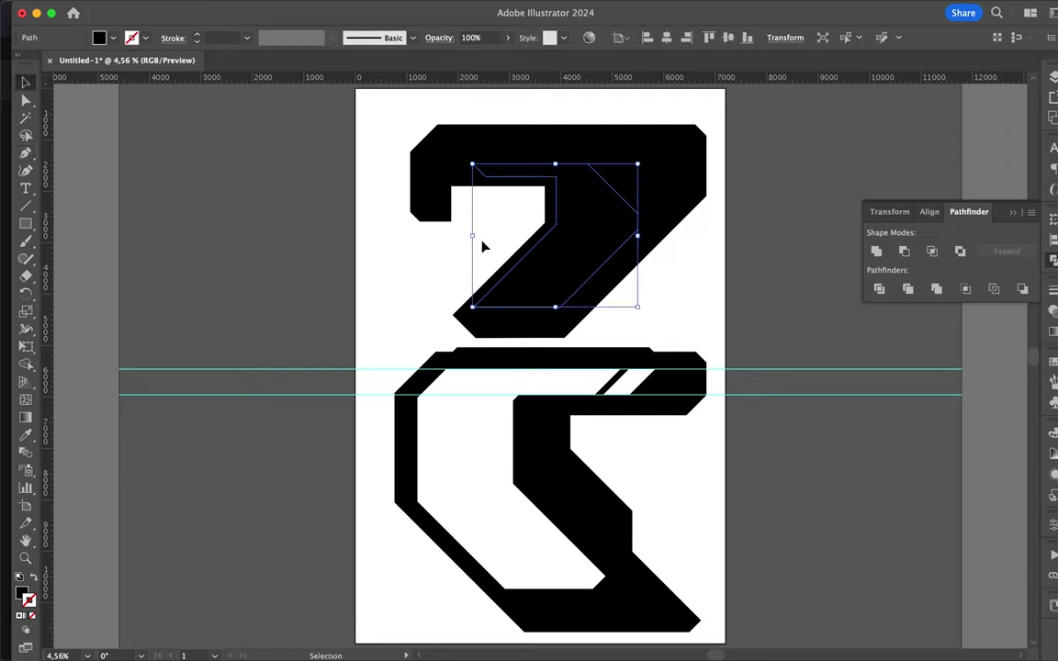
pyautogui.scroll(3, 484, 244)
pyautogui.moveTo(528, 357); pyautogui.dragTo(550, 357)
pyautogui.press('v')
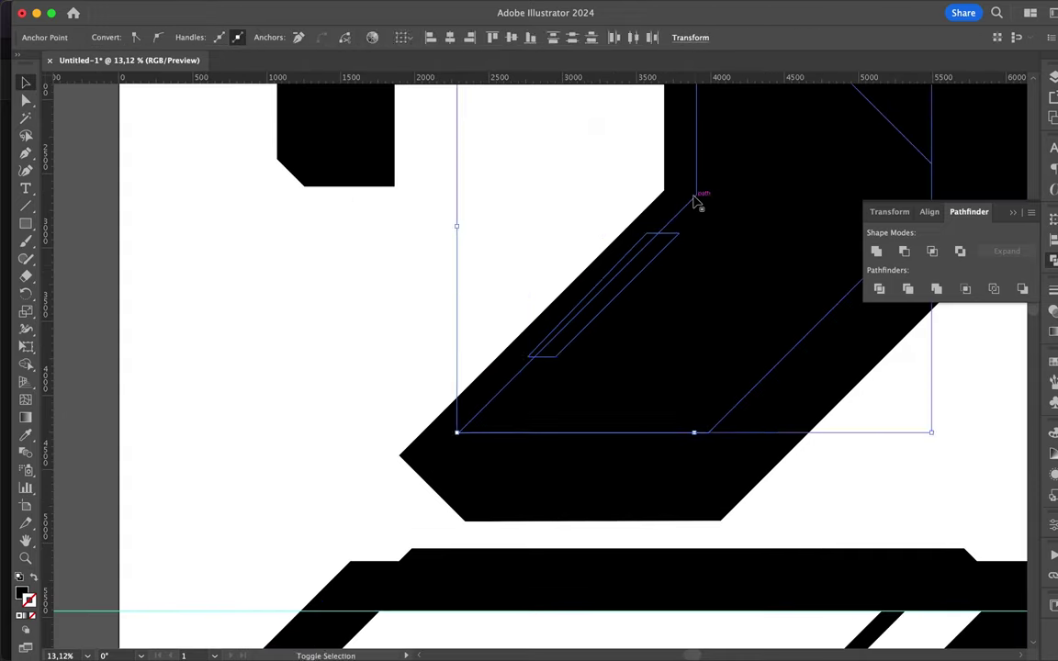
pyautogui.scroll(-3, 578, 186)
pyautogui.press('v')
pyautogui.scroll(-2, 685, 236)
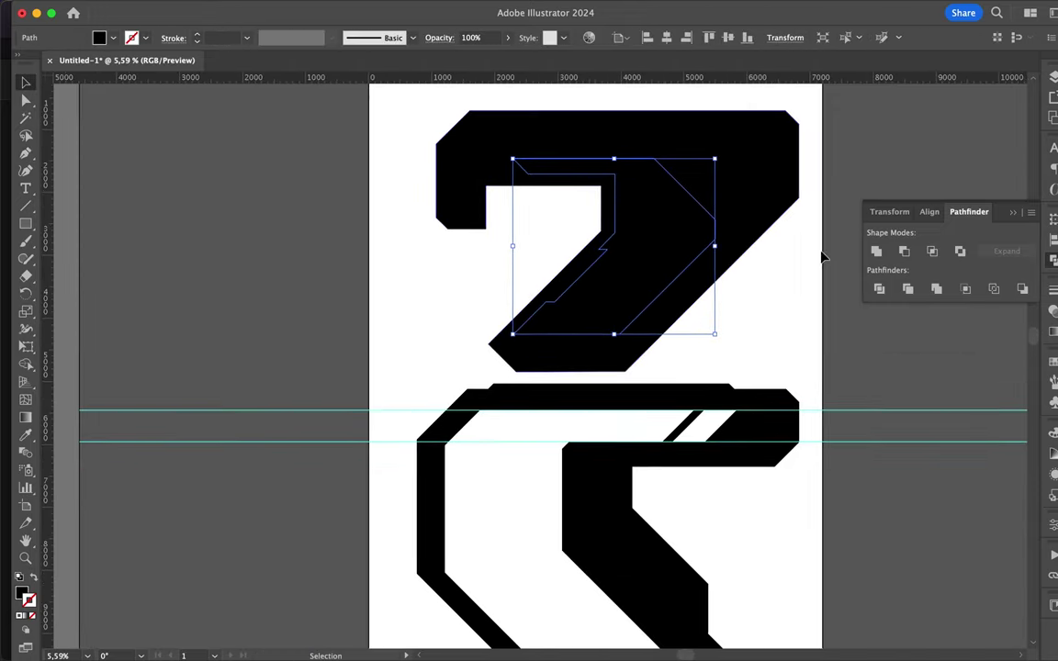
pyautogui.scroll(-3, 762, 327)
pyautogui.click(761, 328)
pyautogui.scroll(4, 668, 270)
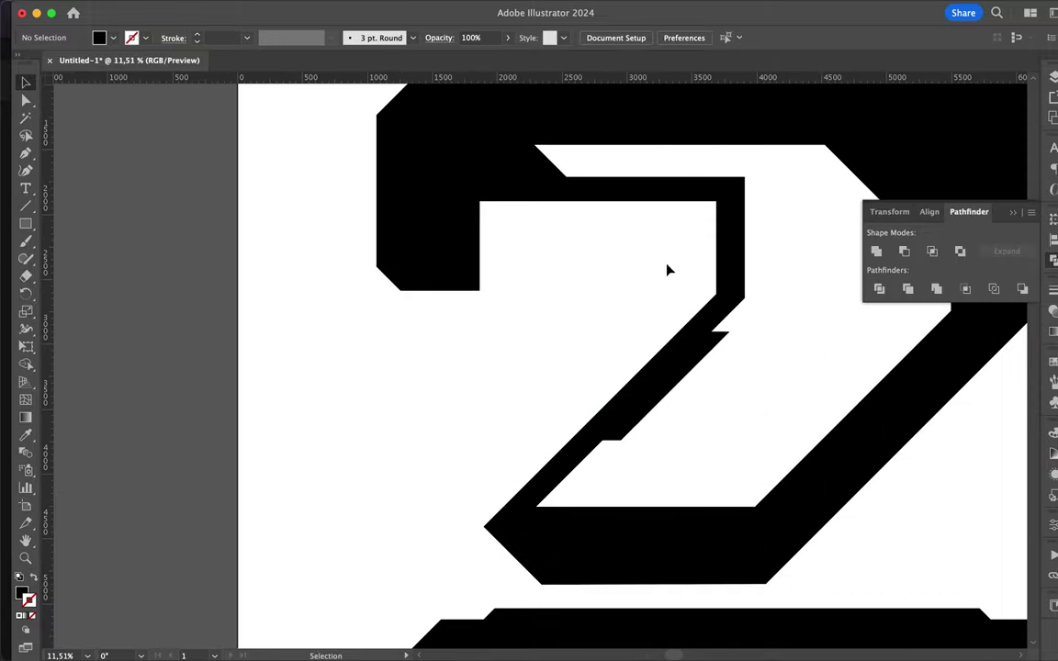
# Slide an inner anchor of the 2 along its diagonal onto the vertical guide
pyautogui.moveTo(711, 356); pyautogui.dragTo(712, 338)
pyautogui.scroll(4, 638, 364)
pyautogui.moveTo(648, 352); pyautogui.dragTo(640, 352)
pyautogui.click(702, 338)
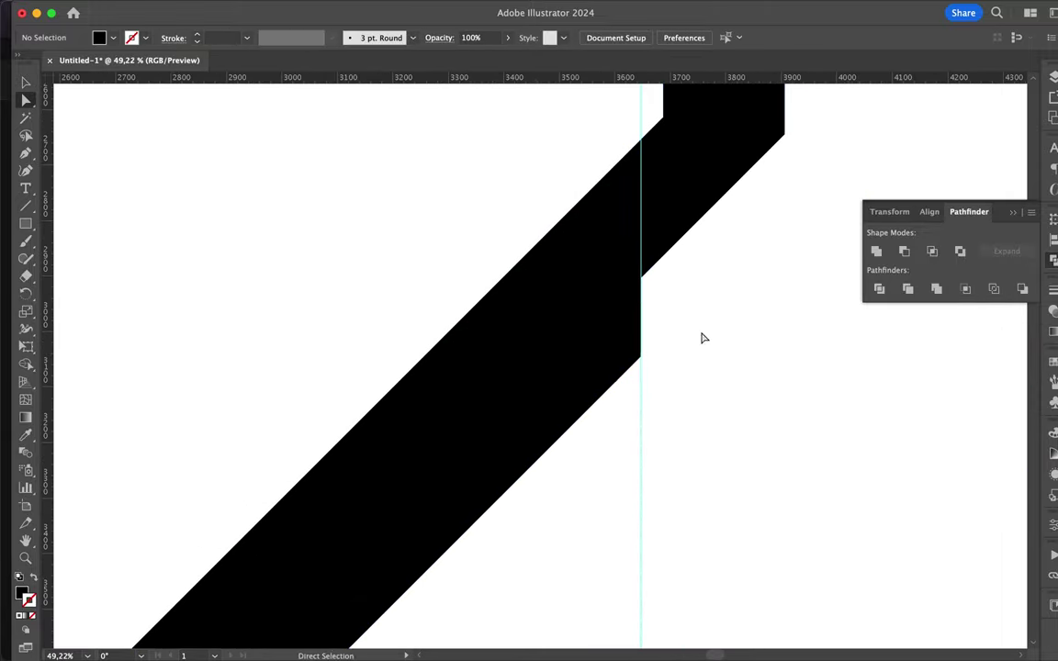
pyautogui.scroll(-5, 583, 274)
# Draw a small triangle in the 2's inner top-left corner
pyautogui.click(569, 189)
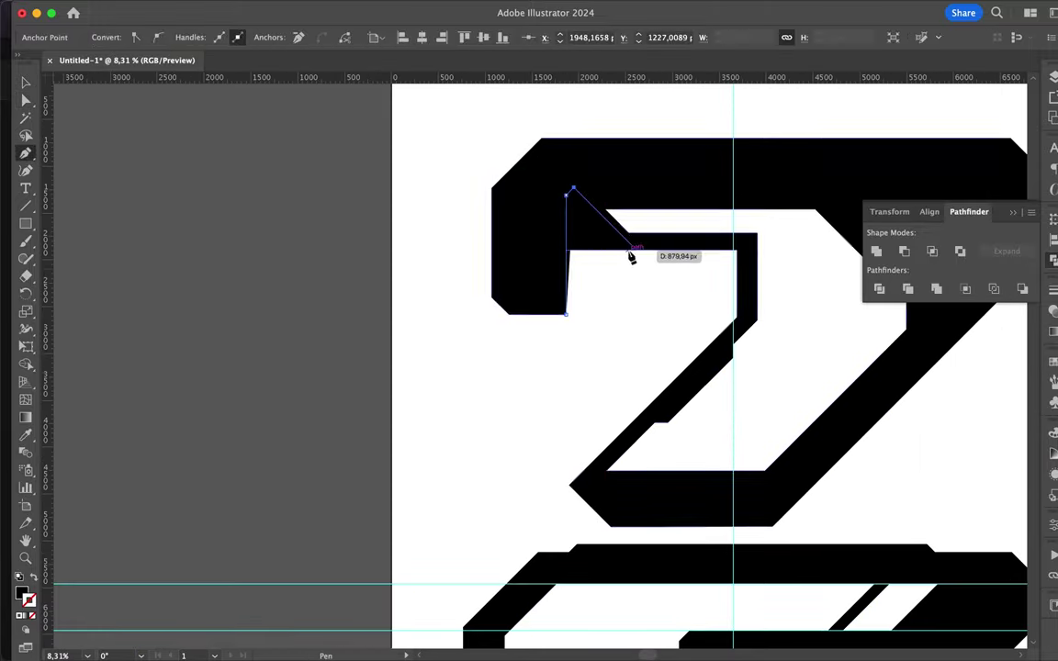
pyautogui.click(632, 253)
pyautogui.click(566, 314)
pyautogui.click(629, 338)
pyautogui.hotkey('ctrl', 'a')
pyautogui.scroll(-3, 587, 560)
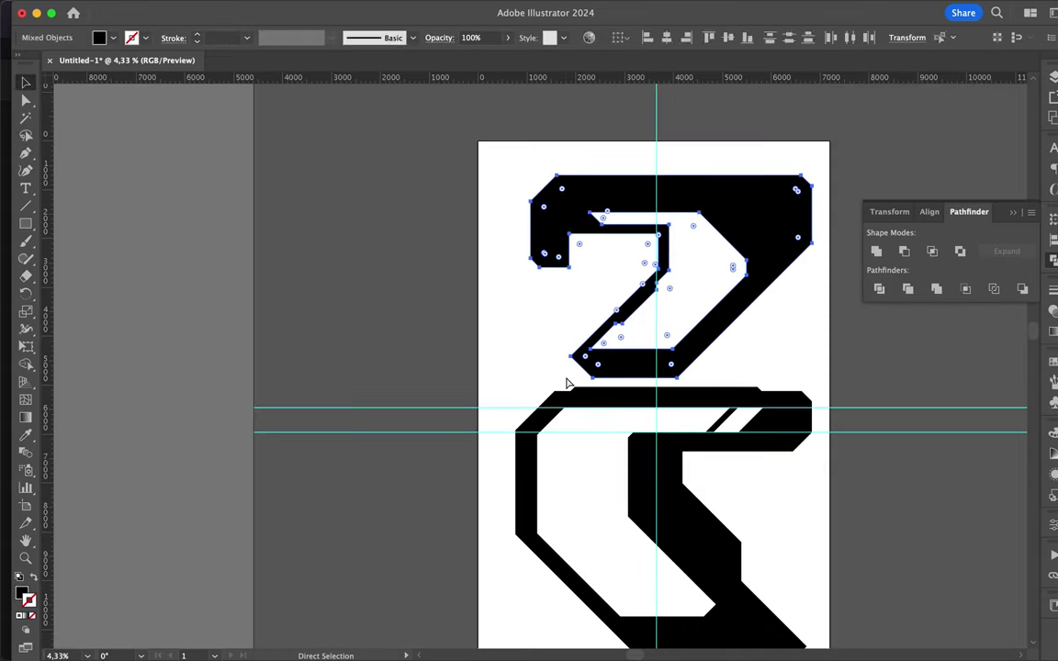
pyautogui.click(588, 300)
pyautogui.scroll(-2, 588, 301)
# Save the file as 1773.ai
pyautogui.hotkey('ctrl', 's')
pyautogui.write('1773.ai')
pyautogui.press('Return')
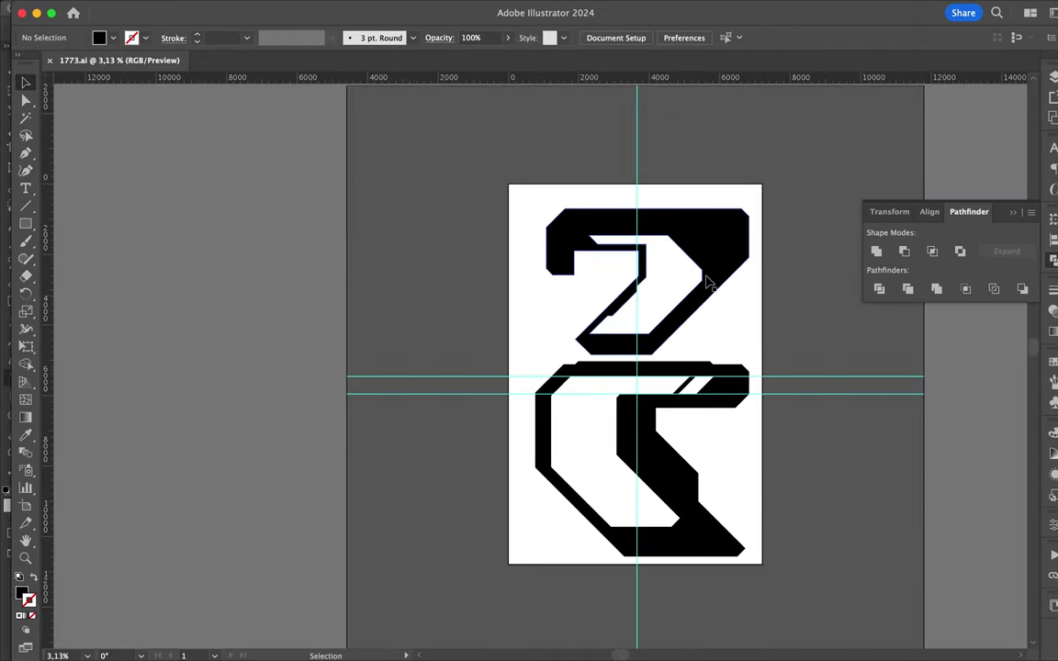
# Pen-draw a thin diagonal slash shape at the 2's top-right corner and resize it
pyautogui.press('p')
pyautogui.scroll(8, 710, 283)
pyautogui.click(693, 363)
pyautogui.click(693, 225)
pyautogui.click(658, 188)
pyautogui.scroll(4, 657, 194)
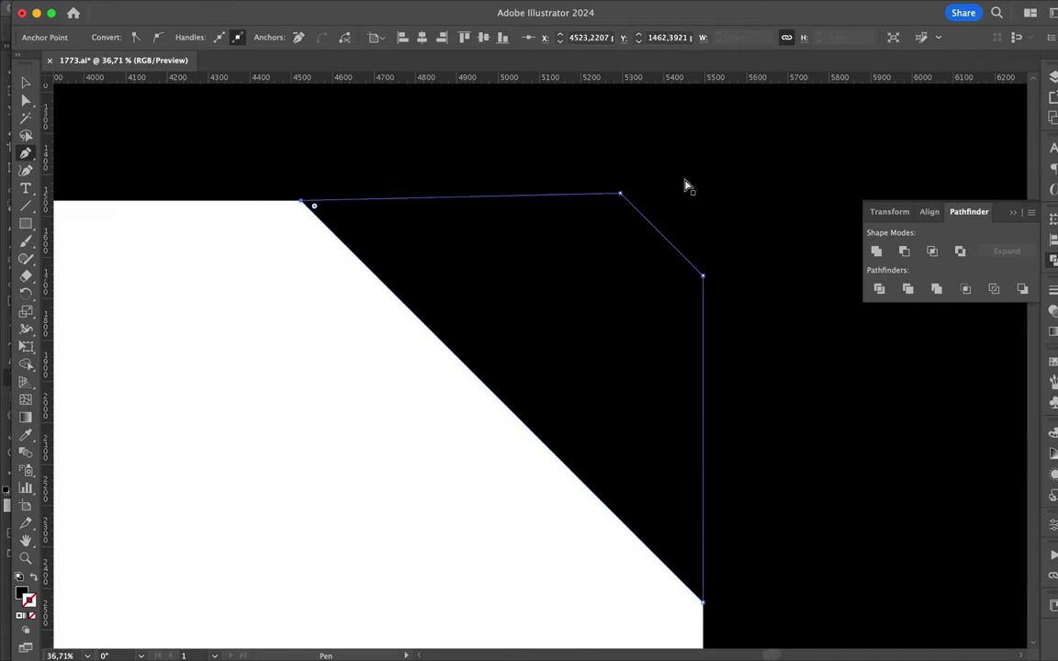
pyautogui.moveTo(622, 194); pyautogui.dragTo(629, 201)
pyautogui.scroll(-3, 629, 204)
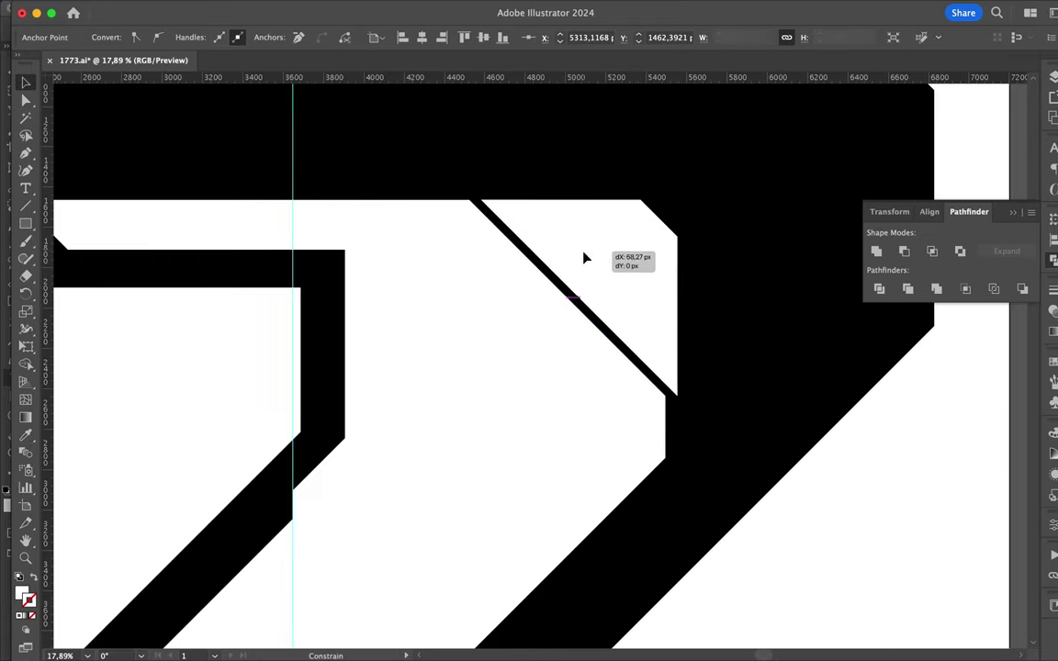
pyautogui.moveTo(691, 391); pyautogui.dragTo(670, 376)
pyautogui.hotkey('ctrl', 'shift', 'a')
# Trace a closed chevron stripe shape inside the lower S with the Pen
pyautogui.press('p')
pyautogui.scroll(-5, 838, 489)
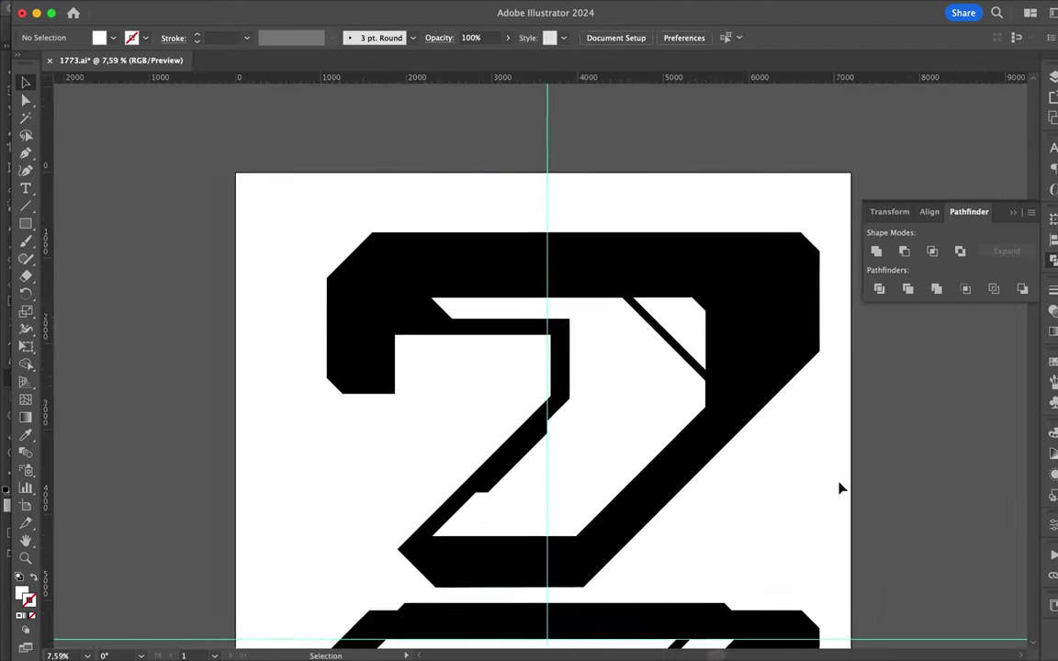
pyautogui.scroll(3, 704, 465)
pyautogui.scroll(4, 705, 475)
pyautogui.click(444, 436)
pyautogui.scroll(-3, 443, 441)
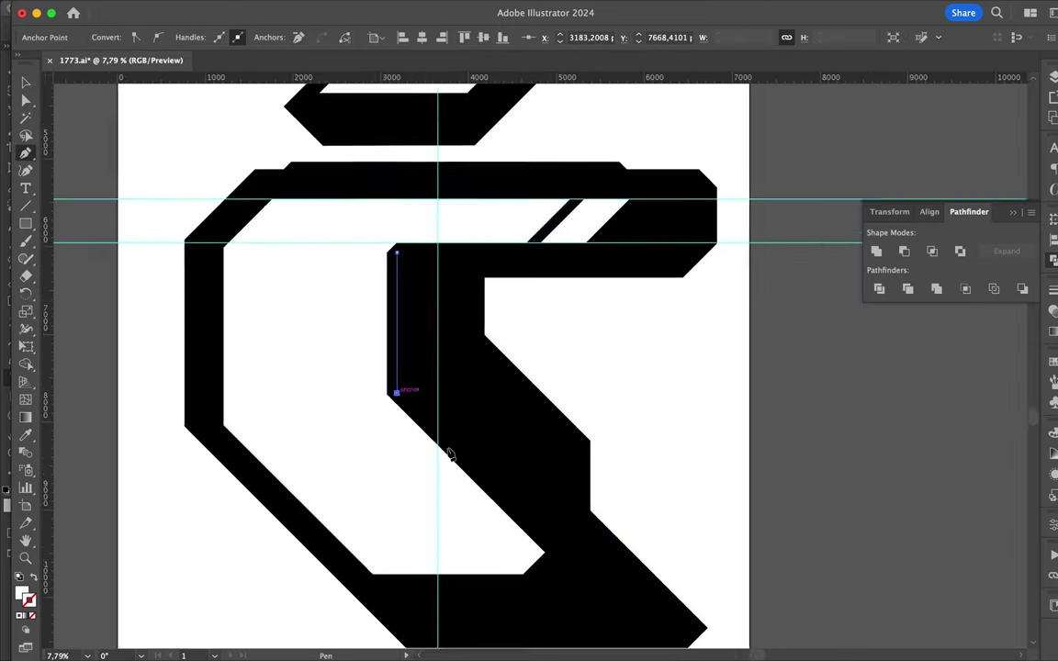
pyautogui.click(548, 542)
pyautogui.click(470, 622)
pyautogui.click(571, 543)
pyautogui.click(485, 445)
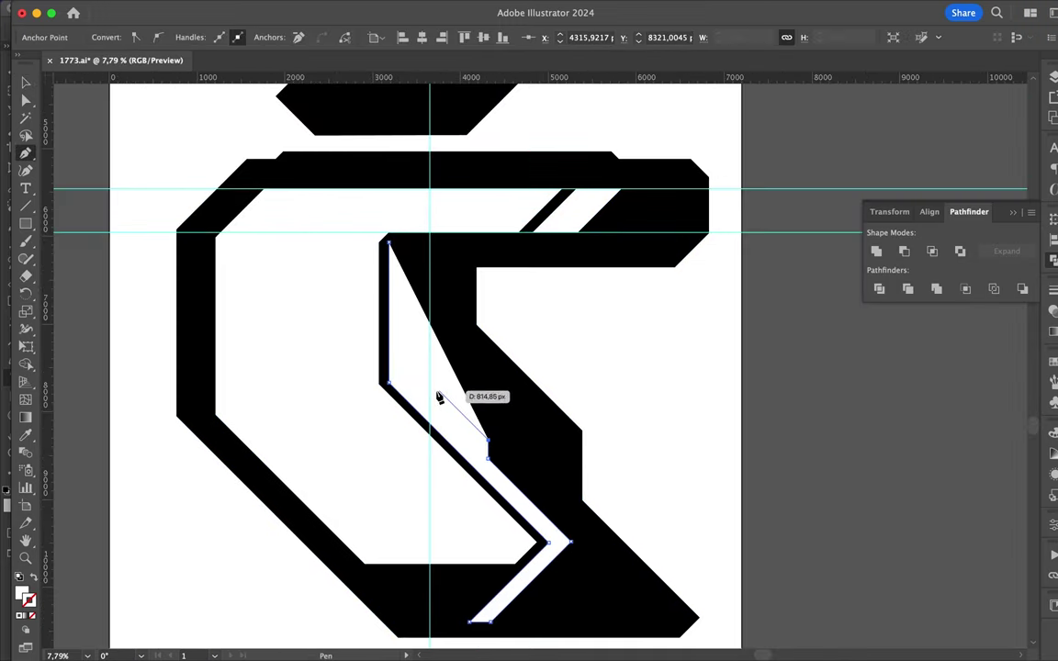
pyautogui.click(427, 381)
pyautogui.click(427, 246)
pyautogui.scroll(-2, 416, 263)
pyautogui.scroll(5, 416, 263)
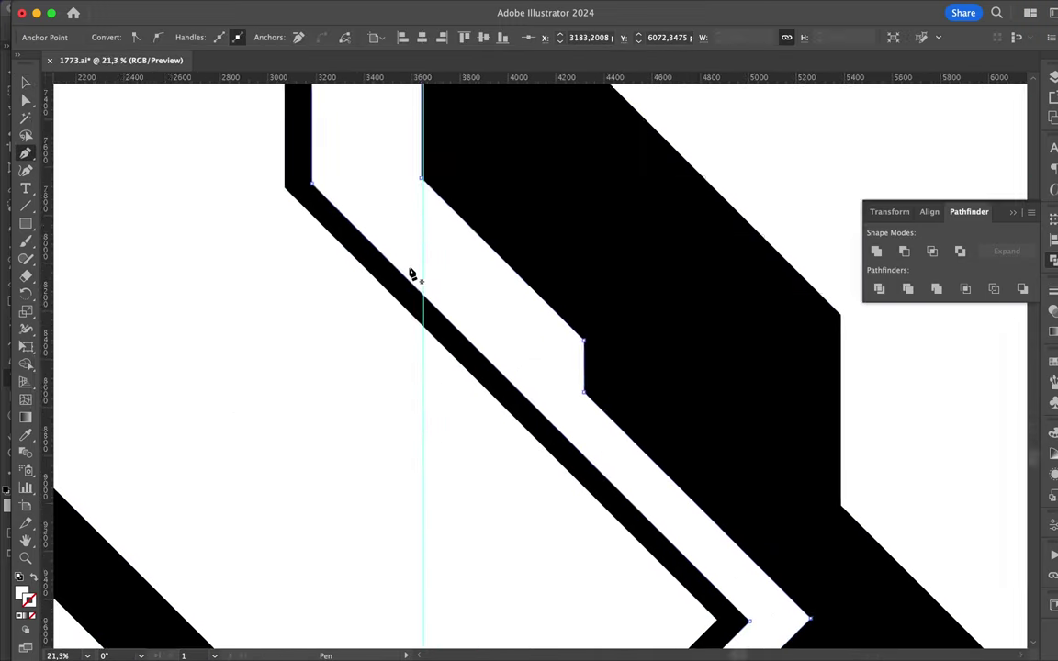
# Taper the stripe by moving its chevron tip and bottom anchors with Direct Selection
pyautogui.press('a')
pyautogui.moveTo(806, 260); pyautogui.dragTo(783, 250)
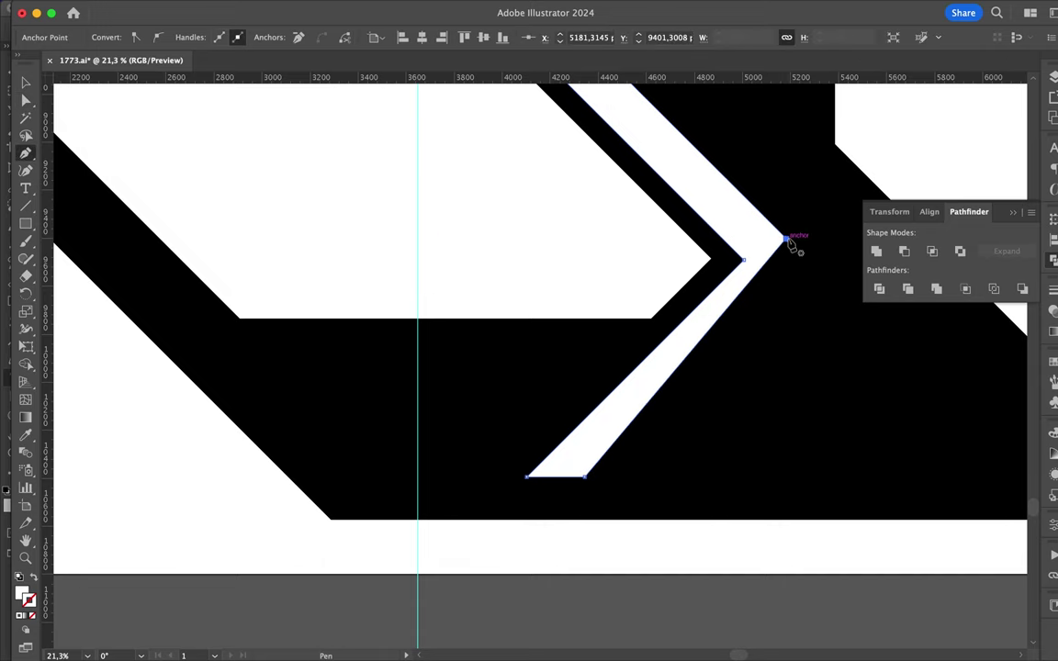
pyautogui.moveTo(585, 476); pyautogui.dragTo(531, 486)
pyautogui.scroll(-5, 531, 494)
pyautogui.click(504, 561)
# Select the S letter's pieces together with the white stripe
pyautogui.scroll(-2, 507, 532)
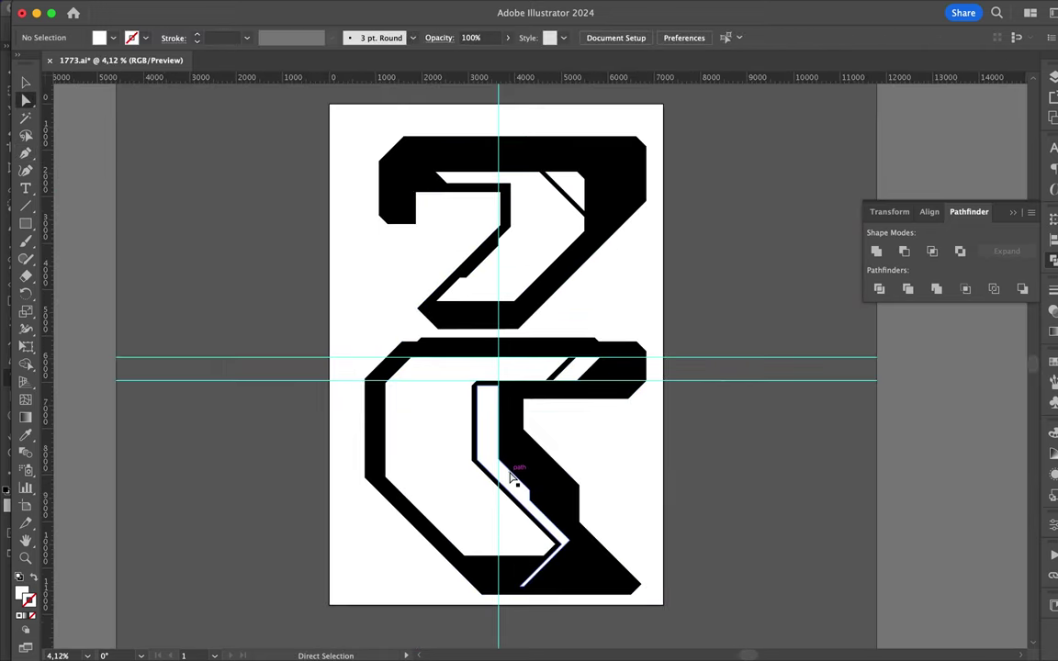
pyautogui.click(506, 241)
pyautogui.scroll(3, 484, 430)
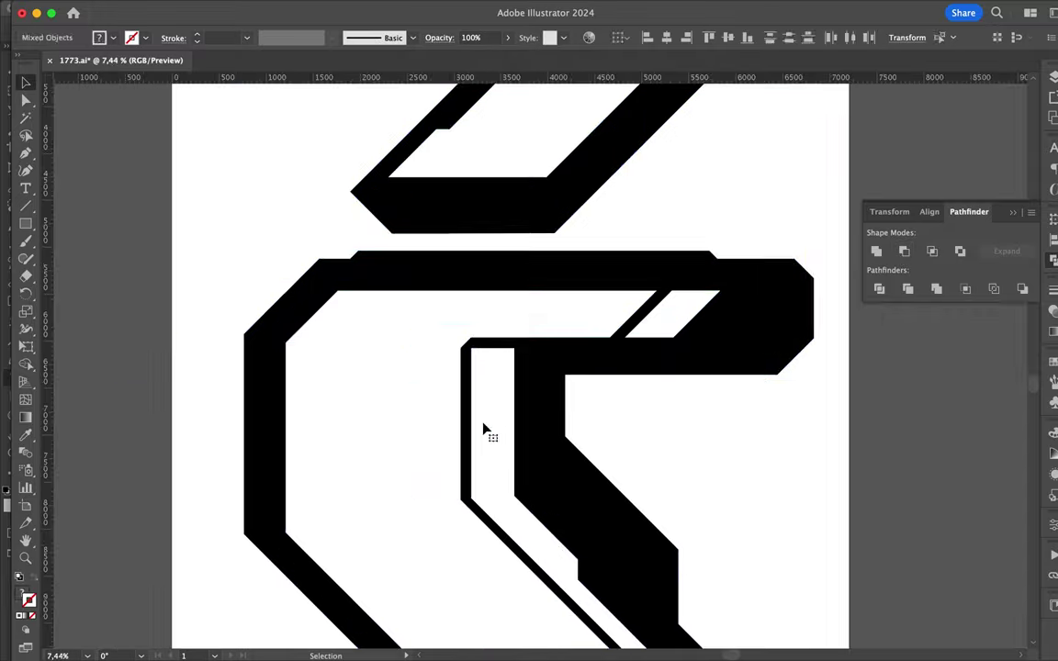
pyautogui.scroll(5, 488, 279)
pyautogui.press('a')
pyautogui.click(448, 291)
# Combine the selected S pieces and stripe into a compound path
pyautogui.press('p')
pyautogui.scroll(-4, 527, 278)
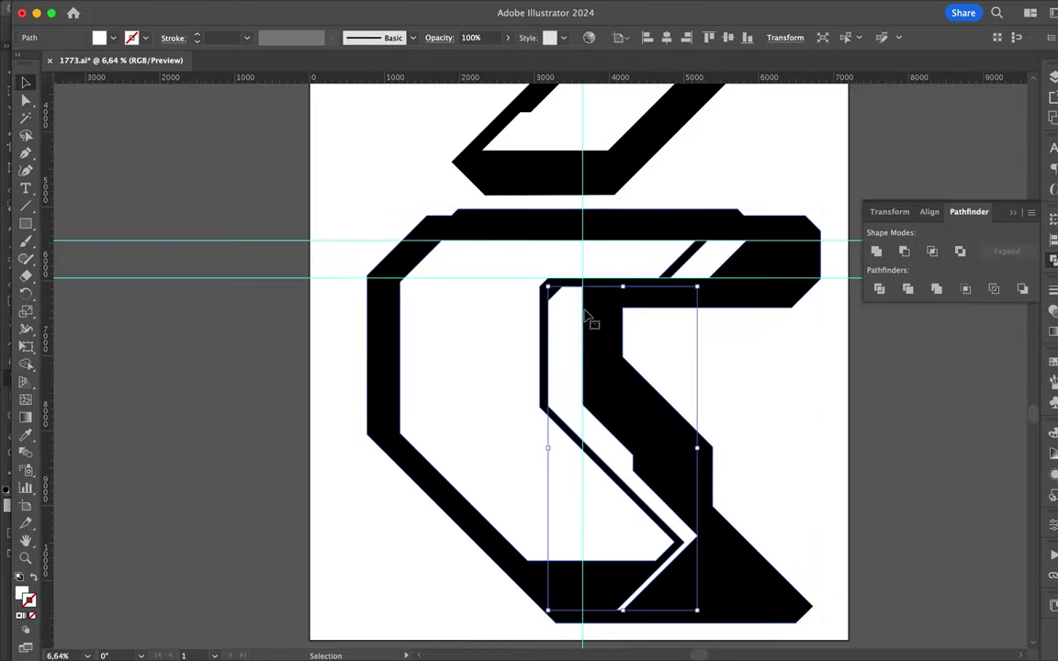
pyautogui.click(904, 251)
pyautogui.scroll(-3, 645, 196)
pyautogui.scroll(5, 645, 195)
# Pen-draw a black block inside the 2's upper opening
pyautogui.press('p')
pyautogui.click(476, 261)
pyautogui.click(445, 291)
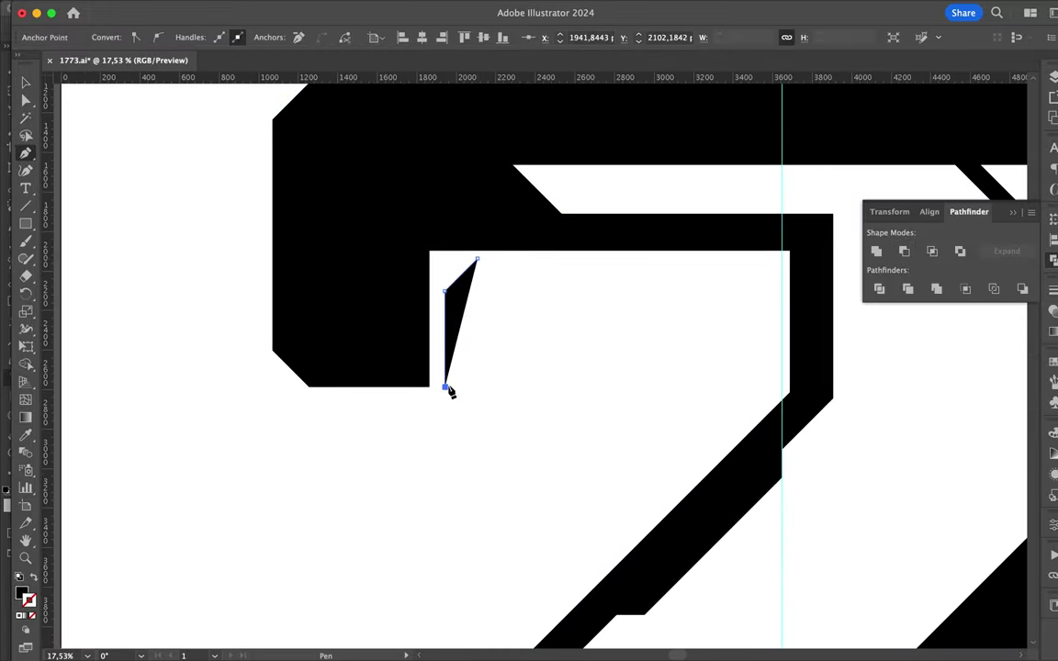
pyautogui.click(744, 385)
pyautogui.click(783, 349)
pyautogui.click(785, 261)
pyautogui.scroll(-2, 551, 276)
pyautogui.scroll(-3, 708, 324)
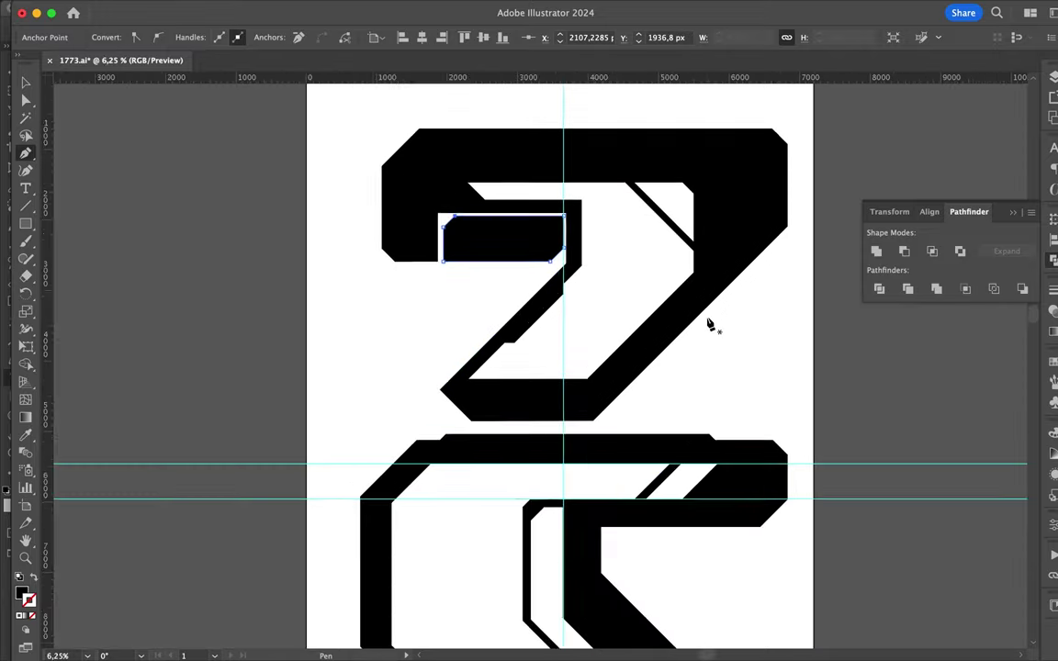
pyautogui.scroll(3, 774, 237)
# Draw a black strip down the 2's right side with a diagonal bottom corner
pyautogui.keyDown('shift'); pyautogui.click(705, 514); pyautogui.keyUp('shift')
pyautogui.keyDown('shift'); pyautogui.click(747, 555); pyautogui.keyUp('shift')
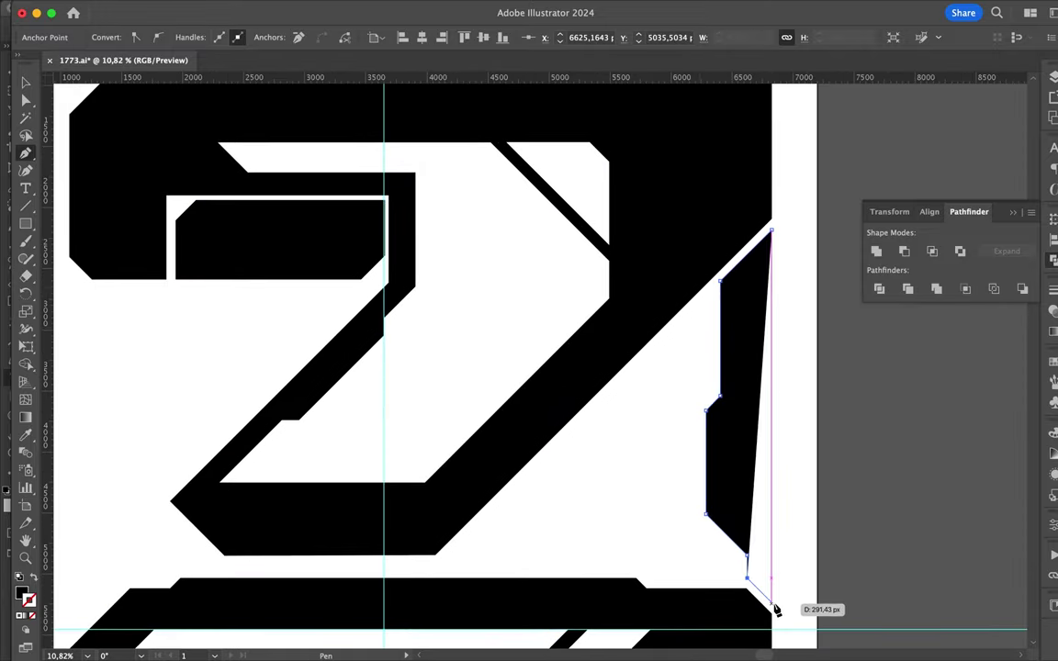
pyautogui.click(771, 602)
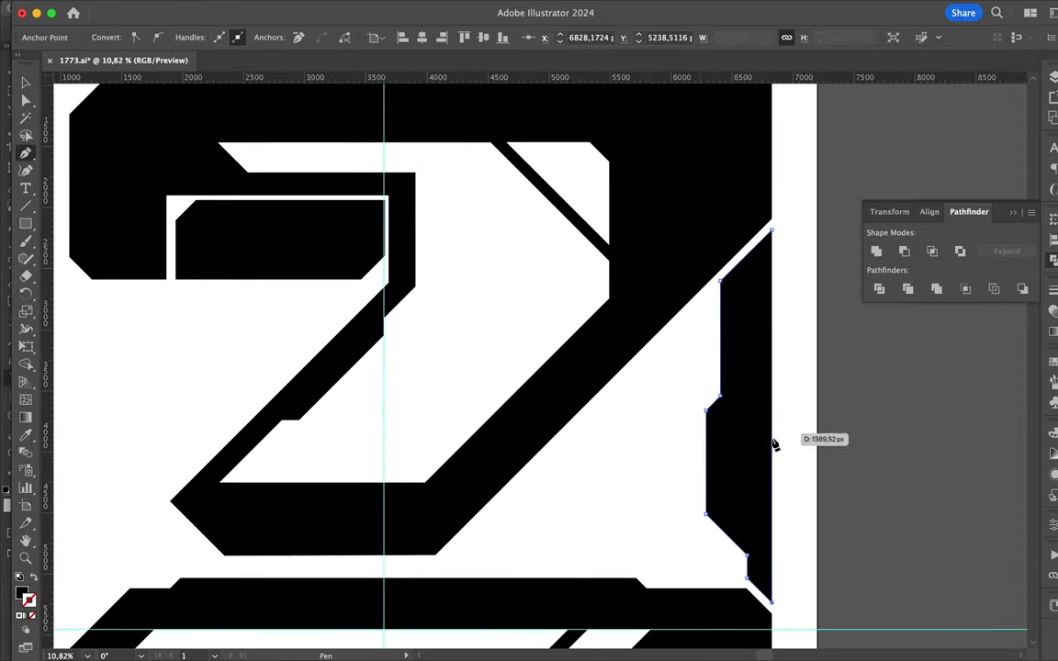
pyautogui.click(774, 237)
pyautogui.scroll(-3, 529, 312)
pyautogui.scroll(3, 637, 366)
# Start a left-side outline at the 2's lower-left corner, tracing up its diagonal
pyautogui.click(634, 363)
pyautogui.click(589, 317)
pyautogui.click(589, 296)
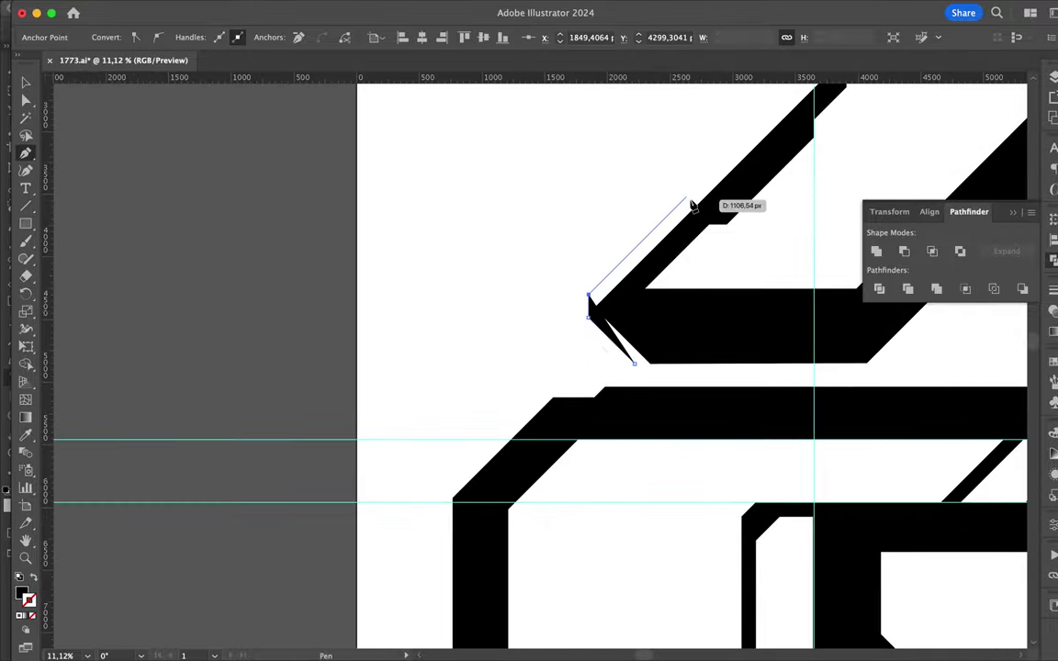
pyautogui.click(687, 191)
pyautogui.scroll(2, 697, 216)
pyautogui.click(697, 240)
pyautogui.click(744, 203)
pyautogui.click(723, 181)
# Continue the outline left along the top and down the stem, finishing the path
pyautogui.click(486, 180)
pyautogui.click(457, 149)
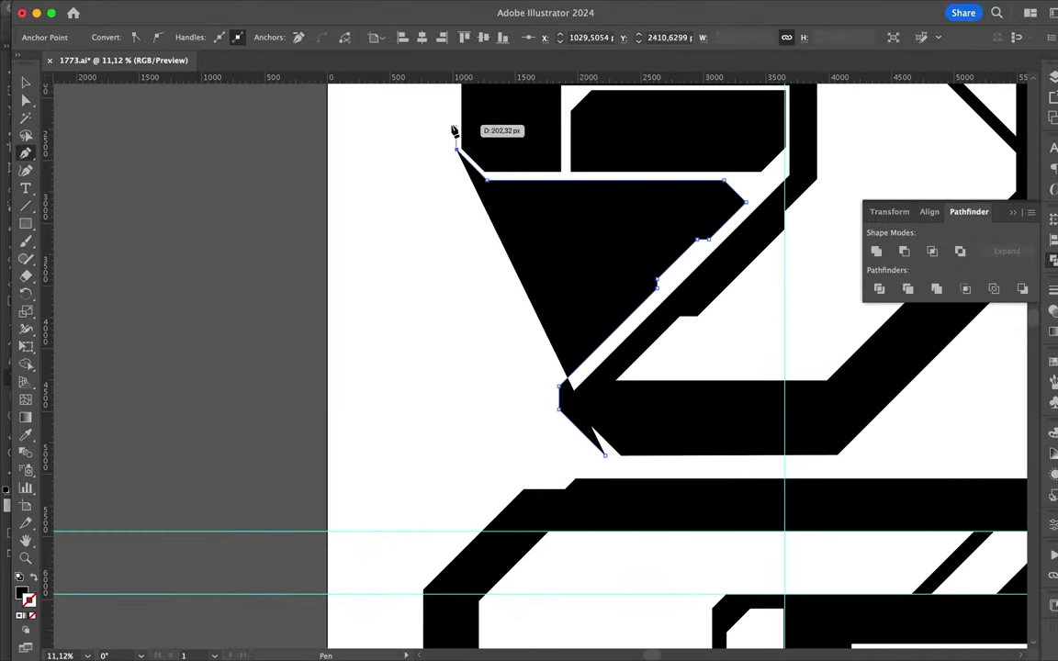
pyautogui.click(446, 167)
pyautogui.click(506, 213)
pyautogui.click(622, 204)
pyautogui.click(657, 240)
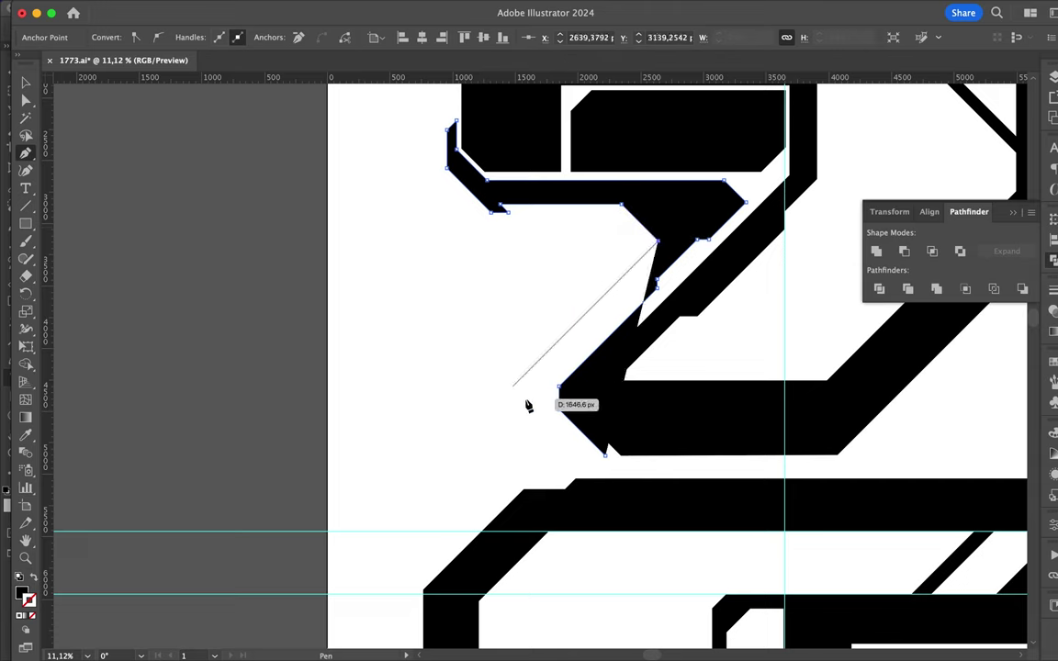
pyautogui.click(506, 394)
pyautogui.click(507, 406)
pyautogui.scroll(3, 581, 457)
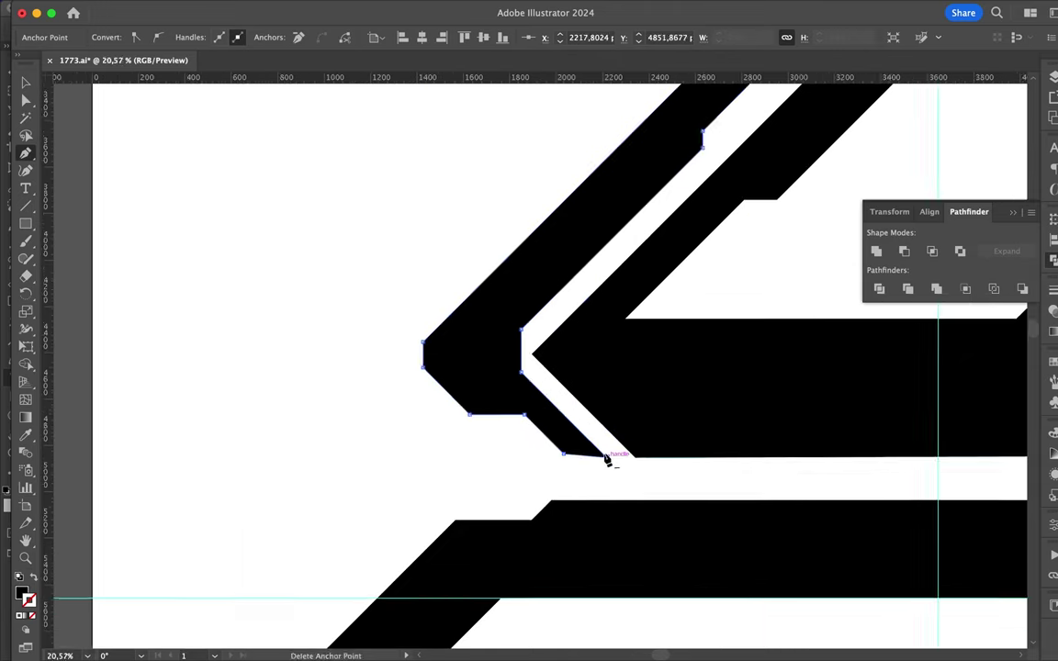
pyautogui.scroll(3, 609, 455)
pyautogui.scroll(-6, 536, 465)
pyautogui.press('v')
pyautogui.scroll(2, 441, 275)
# Raise the outline's left anchor with Direct Selection to extend its edge
pyautogui.press('a')
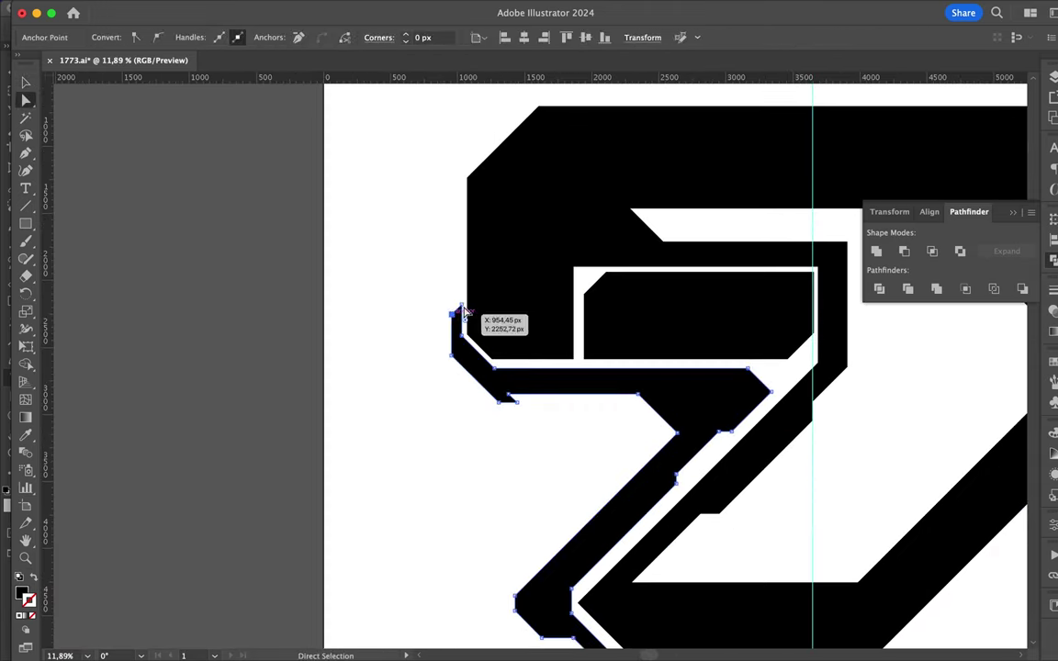
pyautogui.moveTo(459, 314); pyautogui.dragTo(464, 190)
pyautogui.scroll(-3, 448, 156)
pyautogui.scroll(-2, 417, 248)
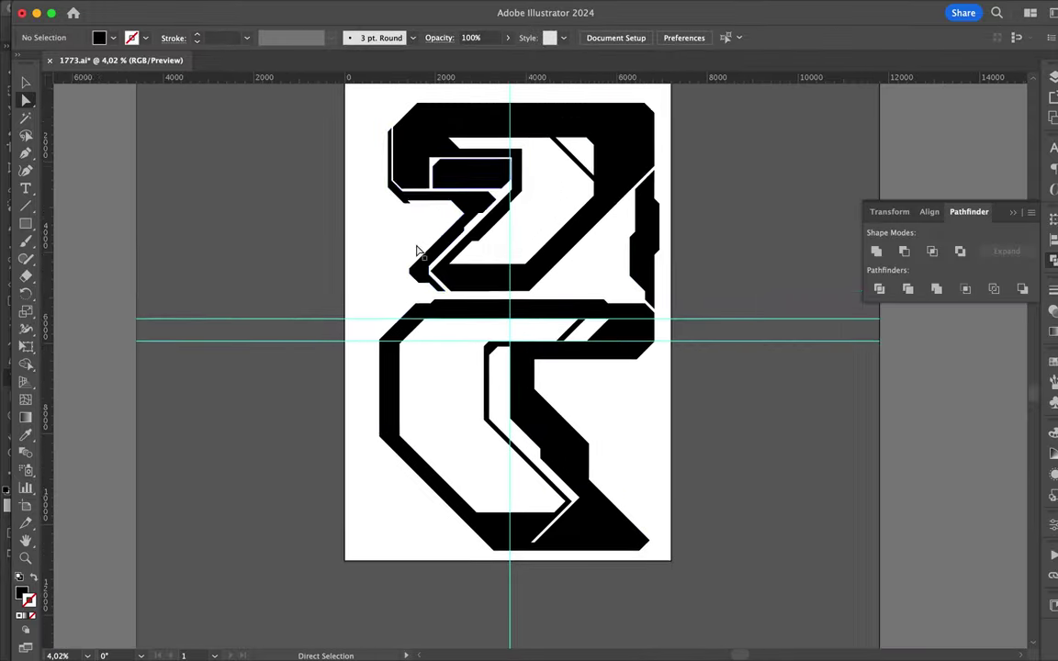
pyautogui.press('p')
pyautogui.scroll(5, 418, 248)
# Pen-draw a thin sliver with three corners inside the S's top-left
pyautogui.click(487, 299)
pyautogui.click(396, 391)
pyautogui.click(401, 554)
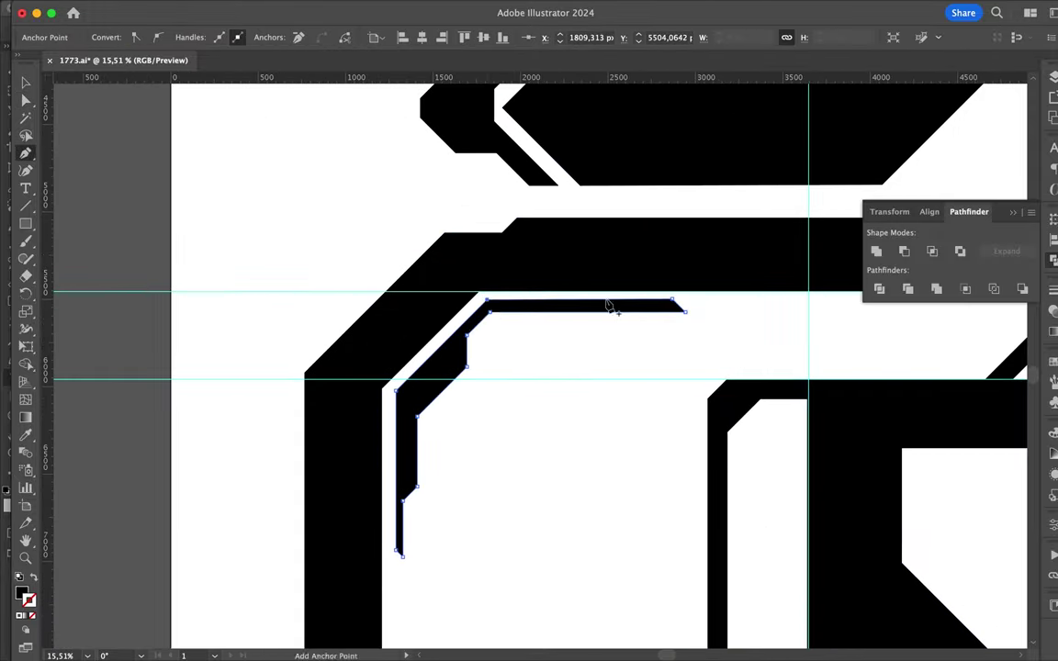
pyautogui.scroll(3, 608, 306)
# Drag the sliver's end anchor across to line up with the angled edge
pyautogui.press('a')
pyautogui.moveTo(224, 300); pyautogui.dragTo(784, 295)
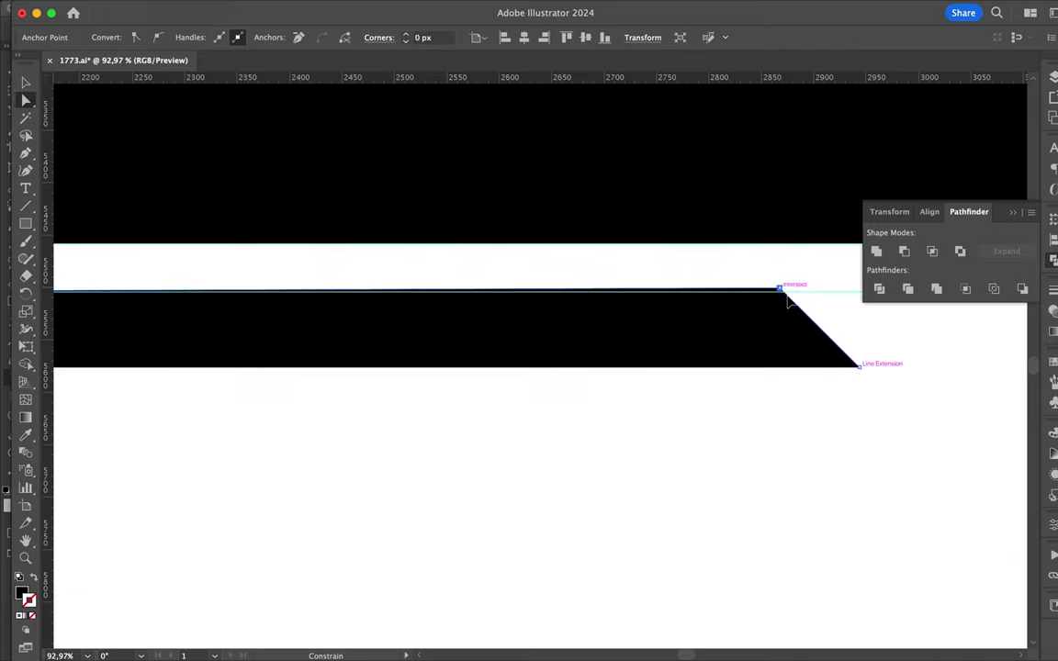
pyautogui.scroll(-3, 813, 268)
pyautogui.scroll(-3, 812, 268)
pyautogui.scroll(-3, 679, 338)
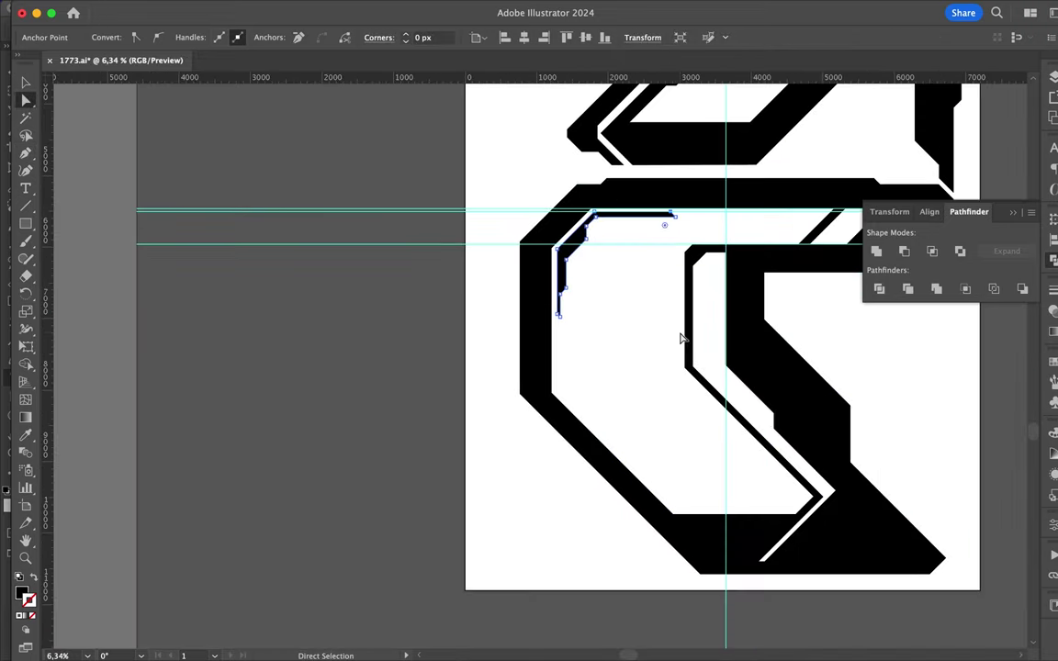
pyautogui.hscroll(3, 707, 330)
# Deselect everything, then select the new inner sliver
pyautogui.click(719, 393)
pyautogui.scroll(-1, 719, 393)
pyautogui.scroll(-2, 719, 393)
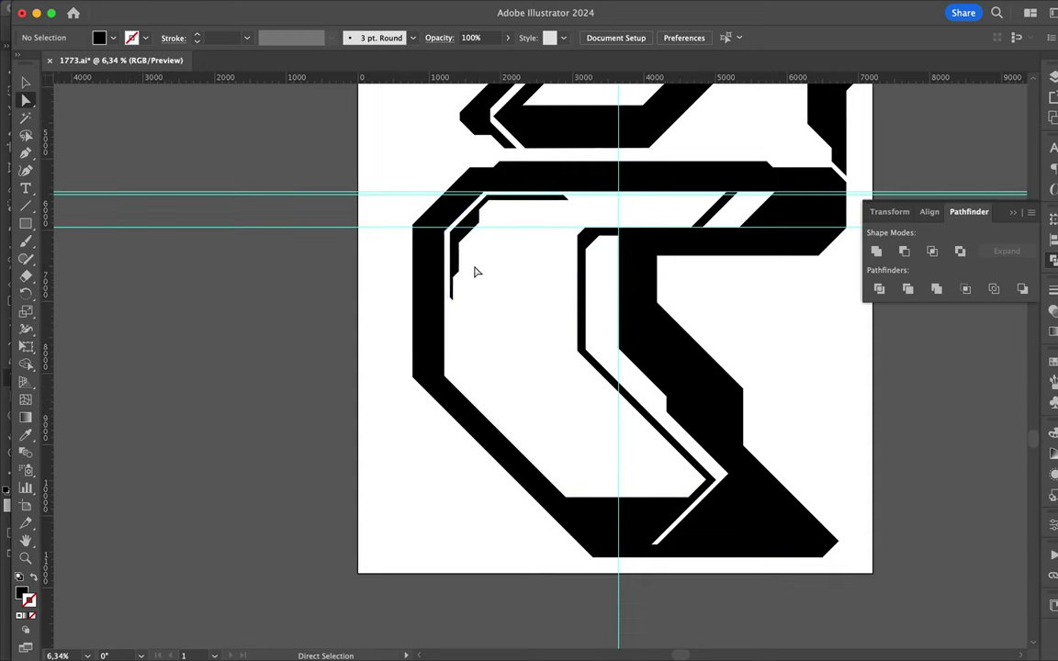
pyautogui.click(454, 302)
pyautogui.scroll(2, 602, 311)
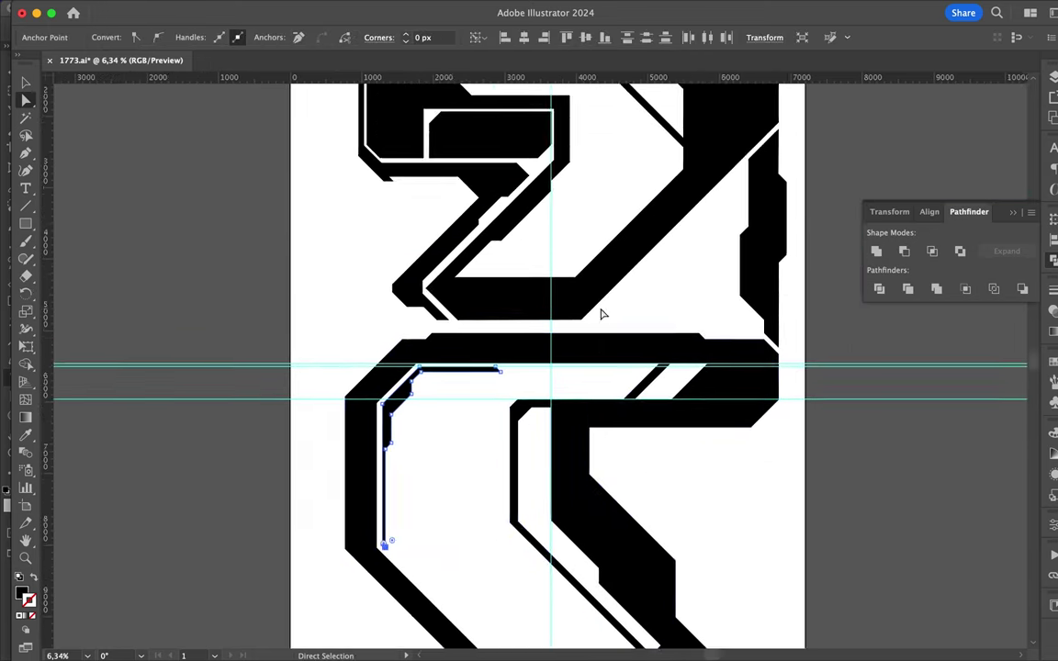
pyautogui.scroll(2, 425, 205)
# Draw a small precisely sized square with X diagonals near the top-left
pyautogui.press('m')
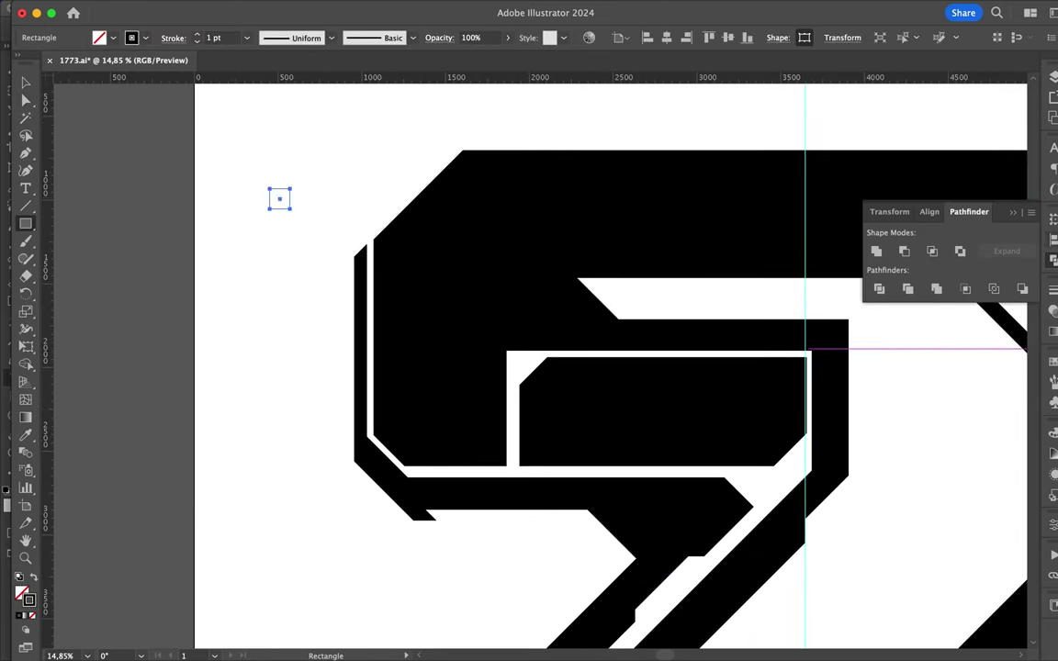
pyautogui.click(353, 195)
pyautogui.press('Return')
pyautogui.scroll(3, 260, 177)
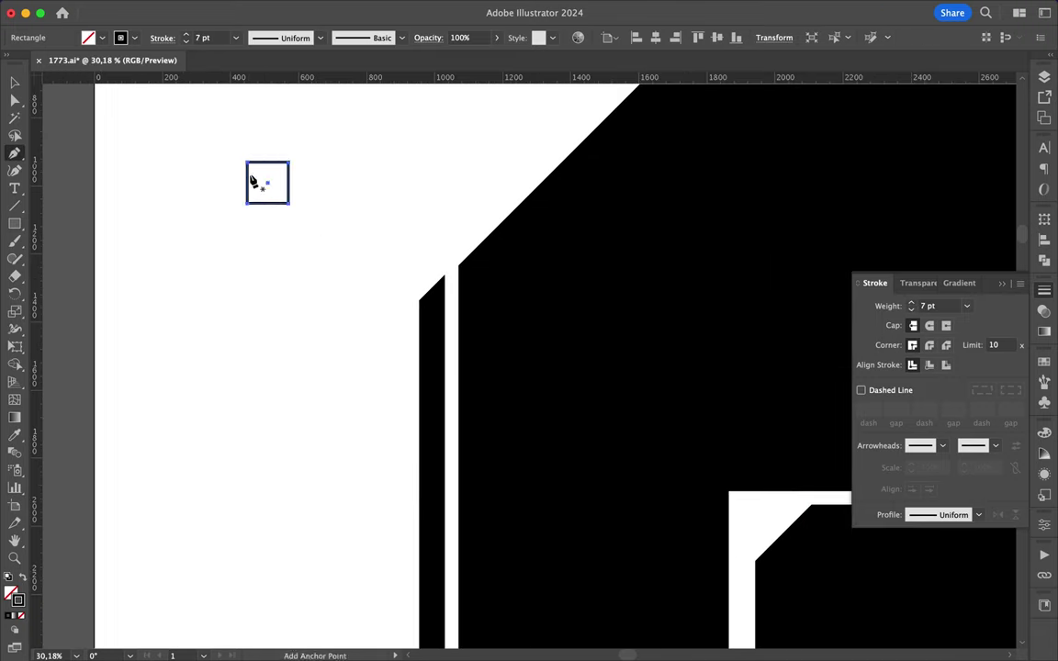
pyautogui.moveTo(246, 162)
pyautogui.mouseDown()
pyautogui.moveTo(289, 204)
pyautogui.moveTo(290, 162)
pyautogui.moveTo(290, 204)
pyautogui.moveTo(255, 235)
pyautogui.mouseUp()
# Add a crosshair circle under the crossed square and duplicate the square beside it
pyautogui.click(14, 224)
pyautogui.click(83, 259)
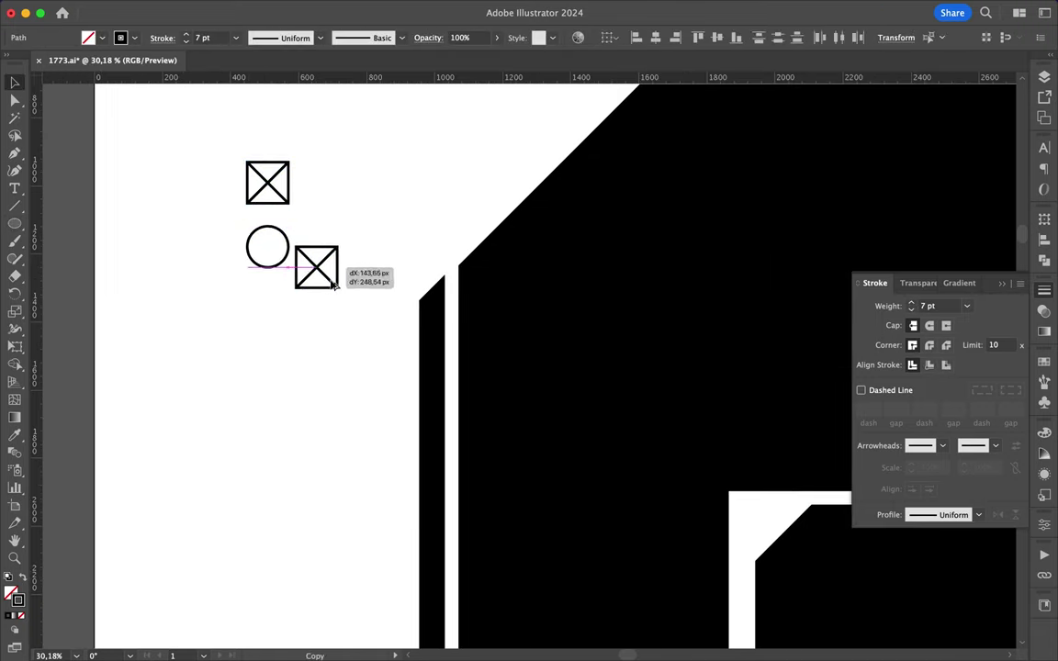
pyautogui.moveTo(334, 286); pyautogui.dragTo(348, 299)
pyautogui.moveTo(267, 248); pyautogui.dragTo(267, 246)
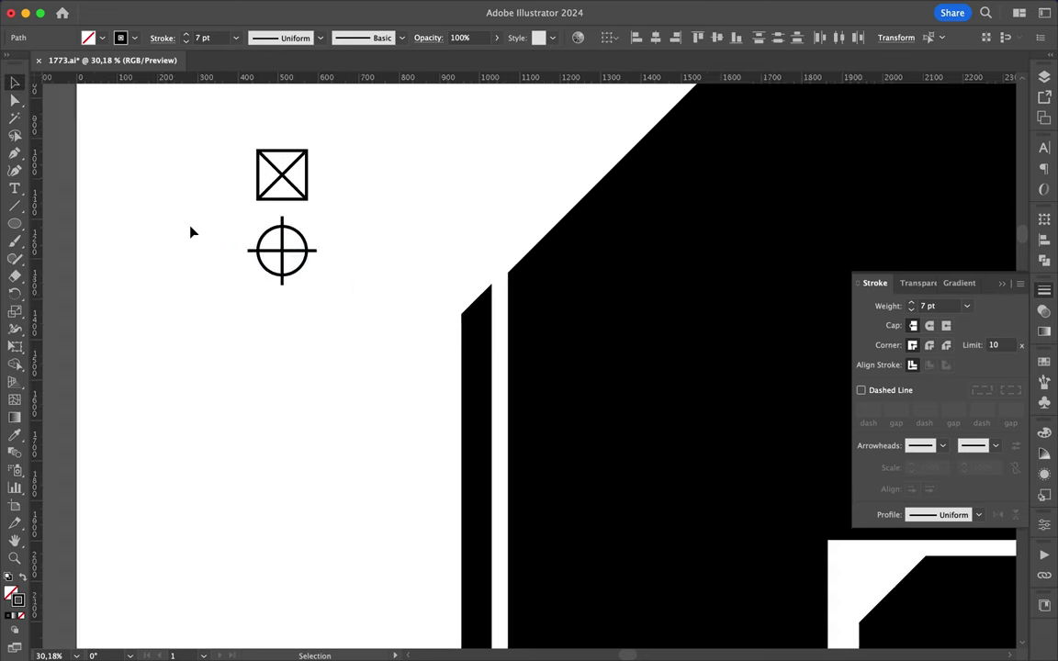
pyautogui.scroll(-3, 267, 153)
pyautogui.scroll(-2, 295, 326)
pyautogui.scroll(3, 268, 224)
# Pen-draw a slanted parallelogram stripe aligned to the guide
pyautogui.press('p')
pyautogui.click(285, 248)
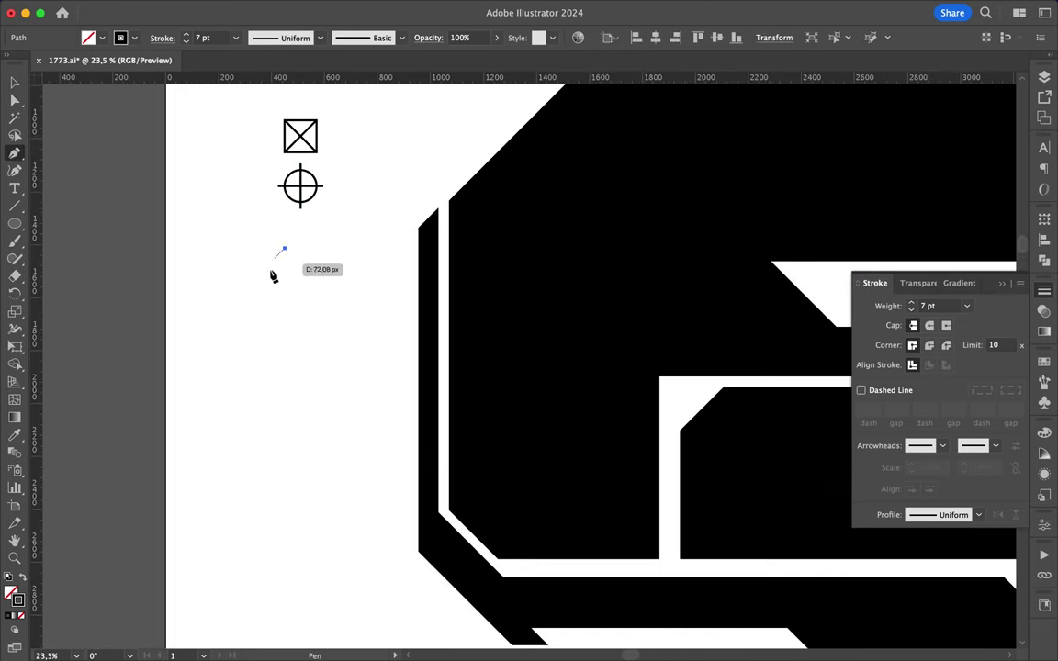
pyautogui.click(264, 274)
pyautogui.scroll(5, 282, 216)
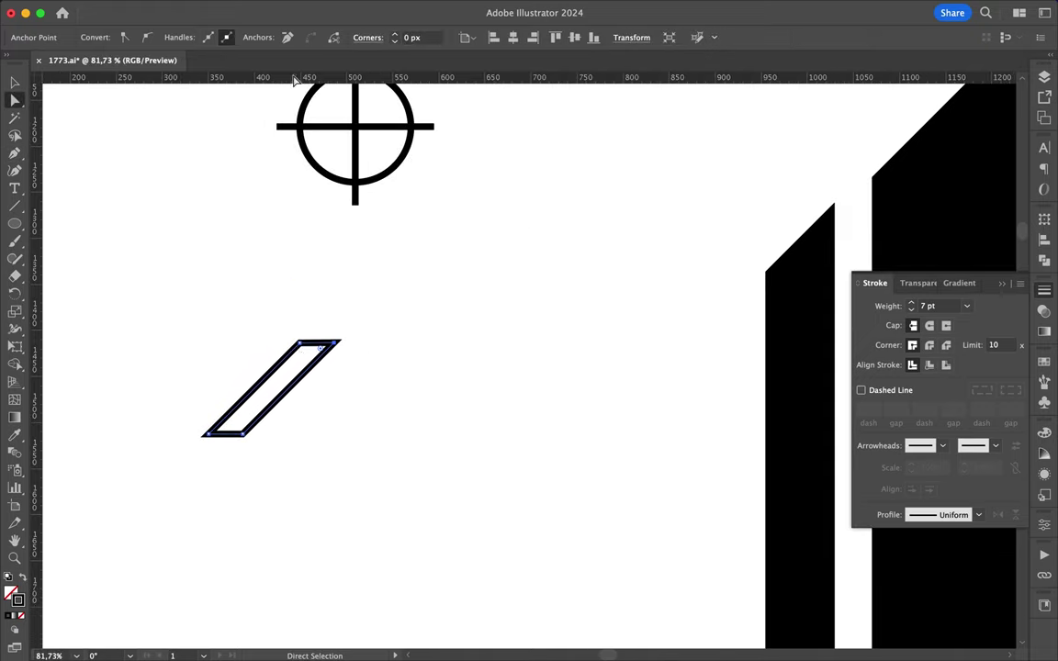
pyautogui.scroll(5, 317, 330)
pyautogui.moveTo(389, 382)
pyautogui.mouseDown()
pyautogui.moveTo(425, 367)
pyautogui.moveTo(401, 396)
pyautogui.mouseUp()
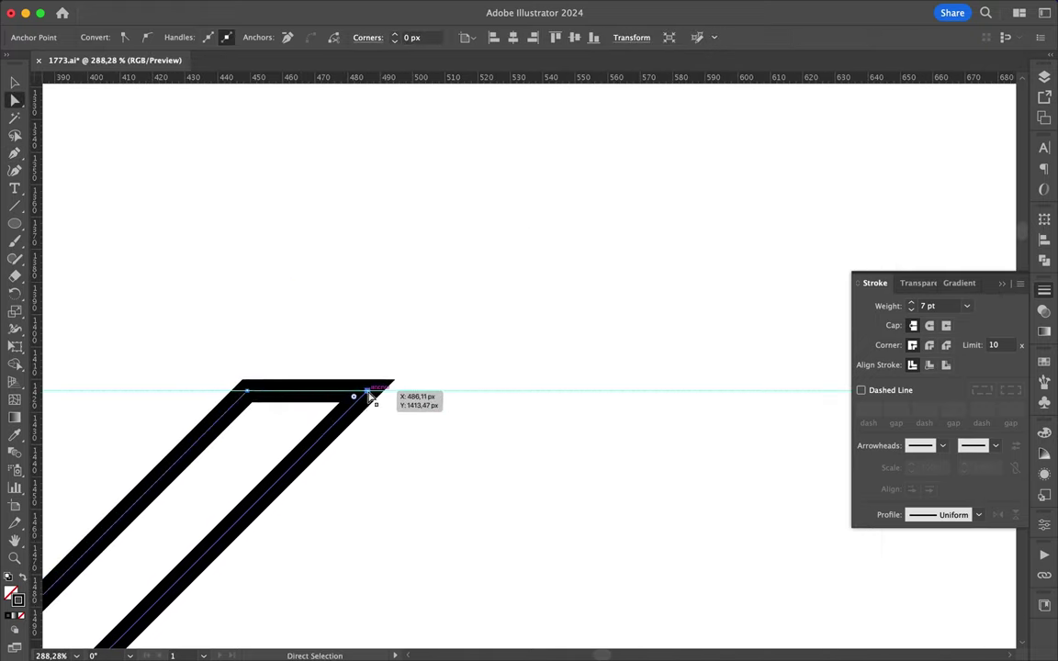
pyautogui.scroll(-6, 356, 393)
pyautogui.scroll(-5, 356, 394)
pyautogui.scroll(1, 344, 432)
# Repeat the stripe copies into a hatch row and group them
pyautogui.press('v')
pyautogui.click(347, 430)
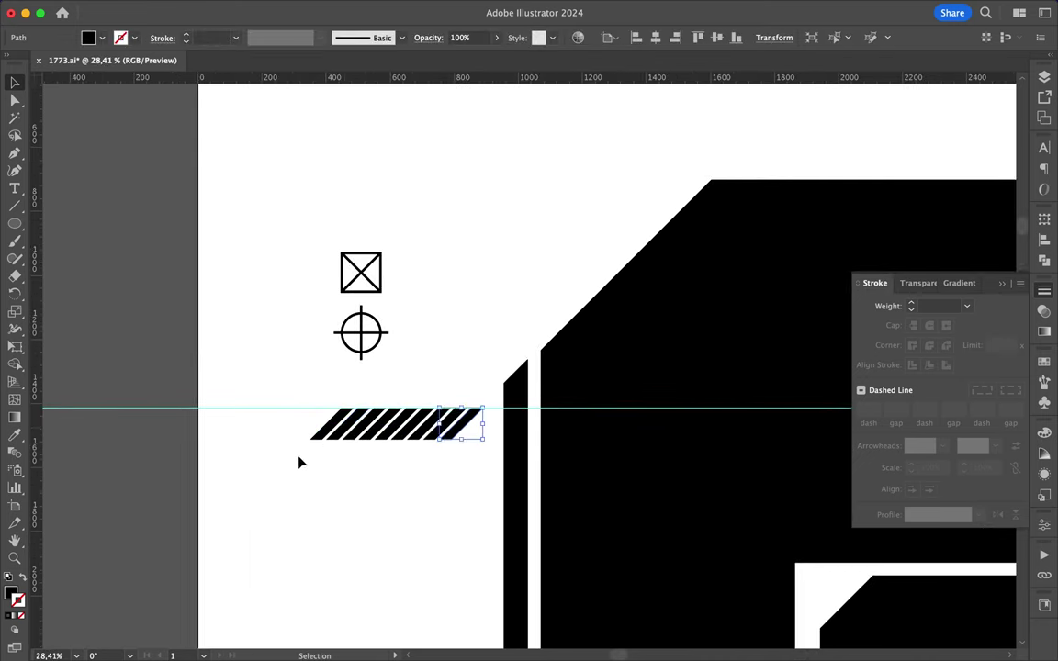
pyautogui.press('super+minus')
pyautogui.click(400, 418)
pyautogui.hscroll(2, 427, 470)
pyautogui.scroll(-1, 427, 471)
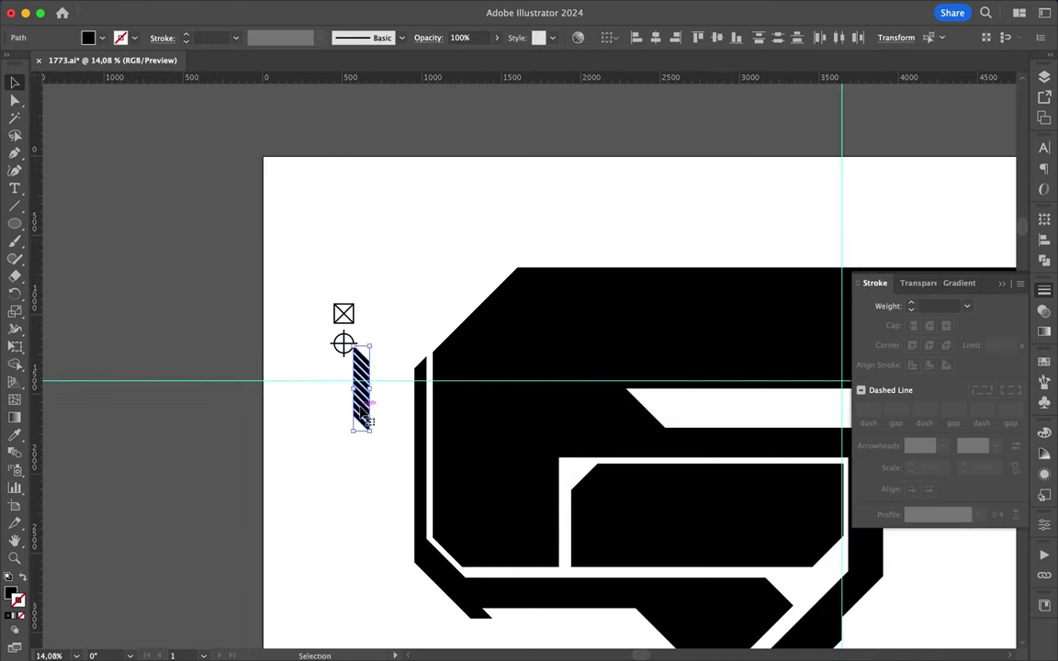
# Place a mirrored copy of the hatch stripes beside the 2's left edge
pyautogui.press('o')
pyautogui.moveTo(307, 424); pyautogui.dragTo(404, 422)
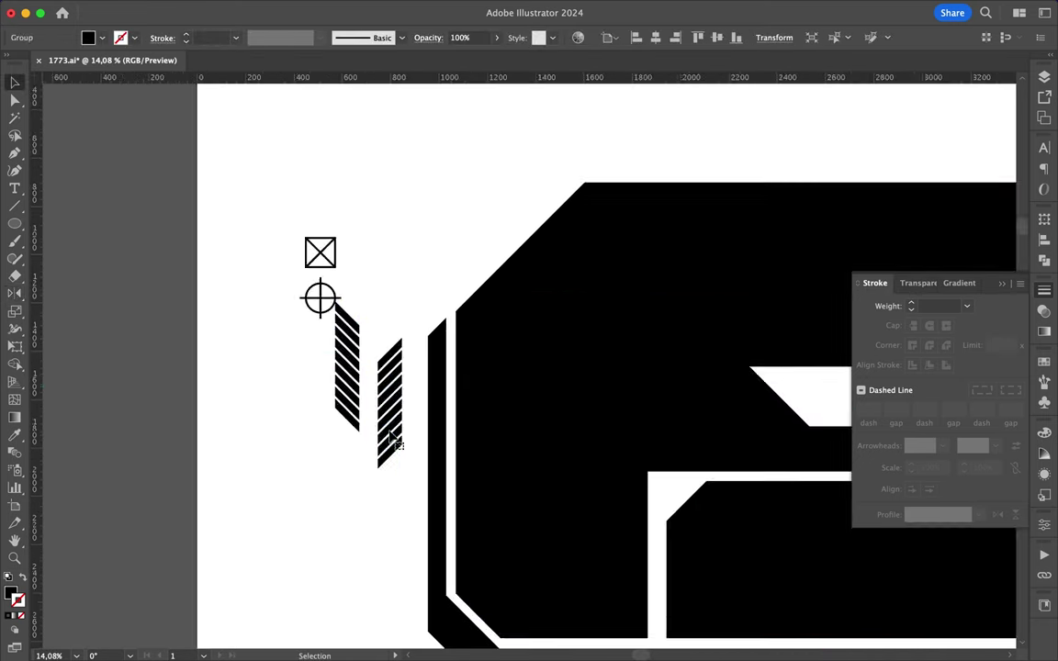
pyautogui.scroll(3, 404, 423)
pyautogui.click(357, 463)
# Draw a thin white bar inside the 2's inner block
pyautogui.scroll(-5, 357, 462)
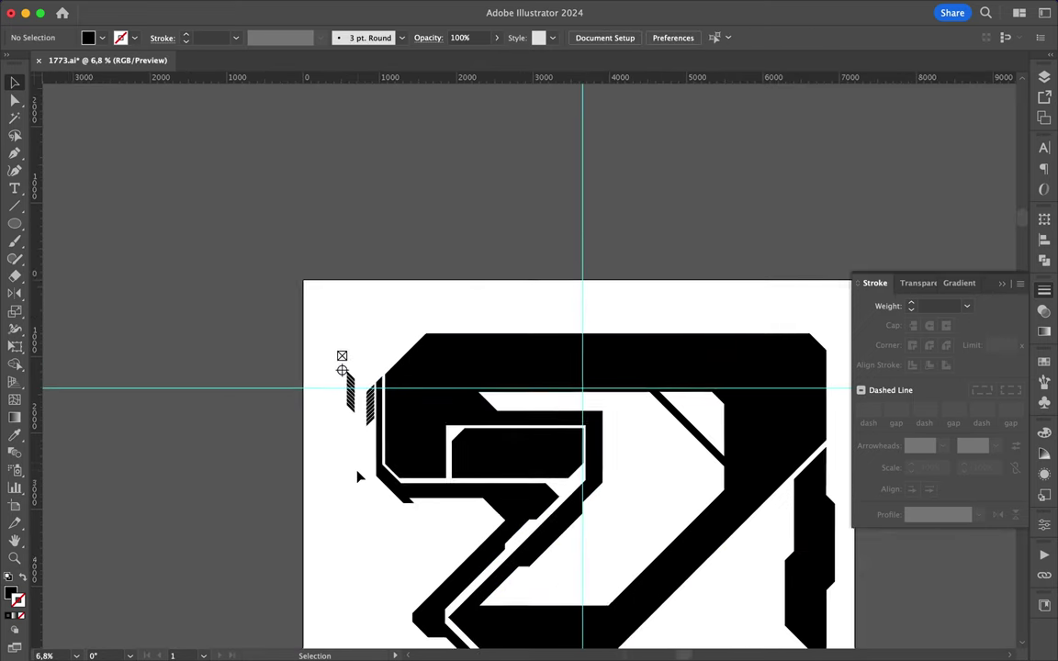
pyautogui.scroll(-2, 358, 471)
pyautogui.scroll(-1, 359, 476)
pyautogui.scroll(-1, 410, 382)
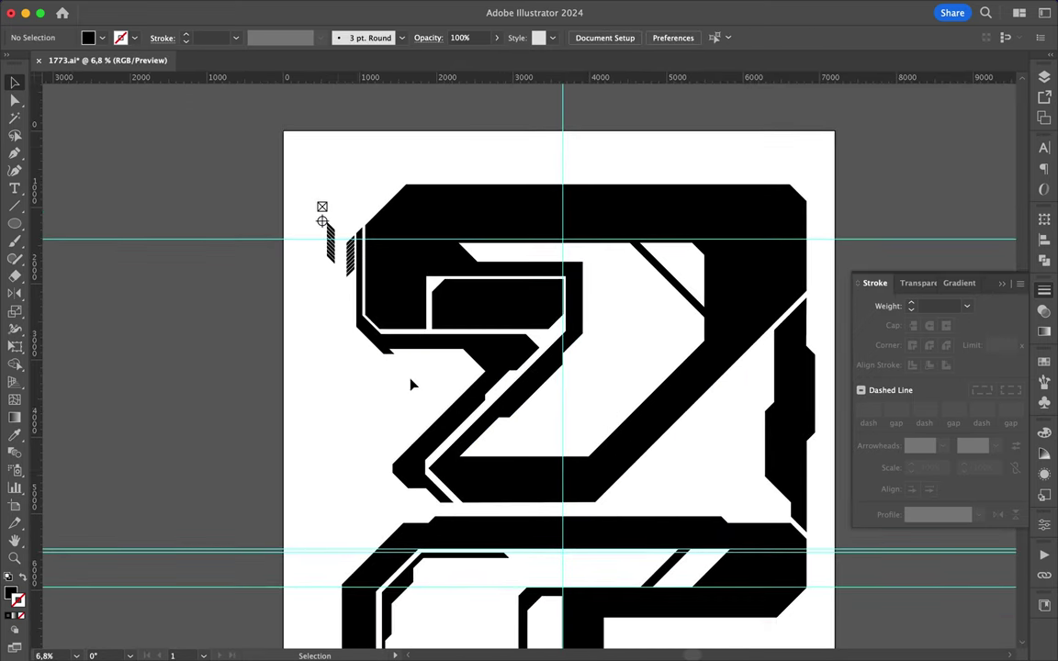
pyautogui.scroll(5, 410, 382)
pyautogui.press('m')
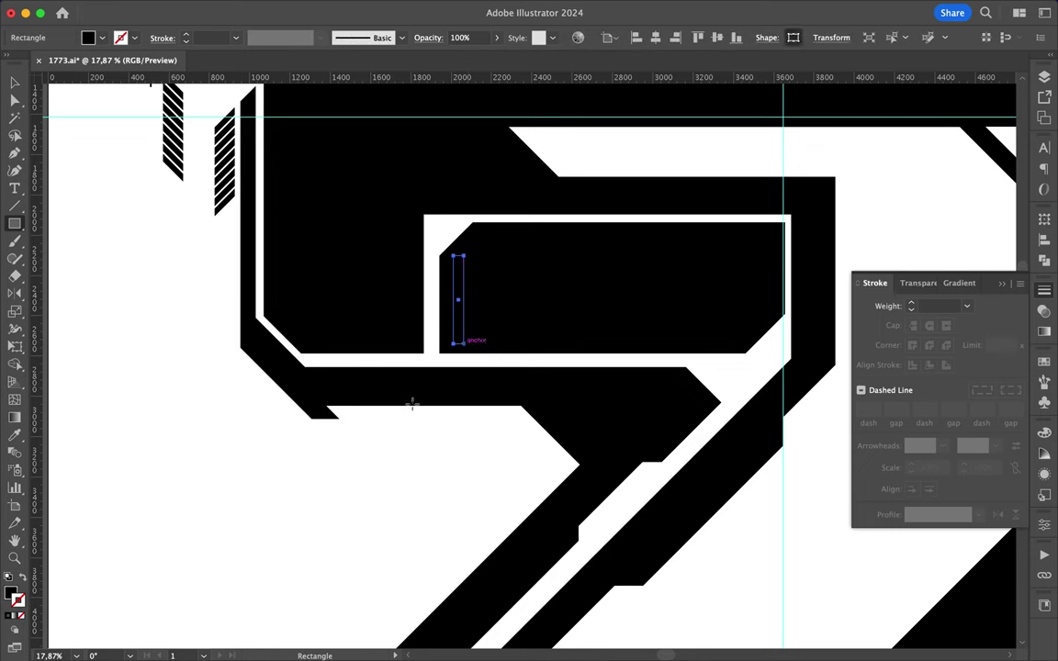
pyautogui.moveTo(468, 344); pyautogui.dragTo(464, 345)
# Raise the inner corner anchor of the 2's lower-left diagonal end
pyautogui.press('v')
pyautogui.click(444, 455)
pyautogui.scroll(-5, 444, 454)
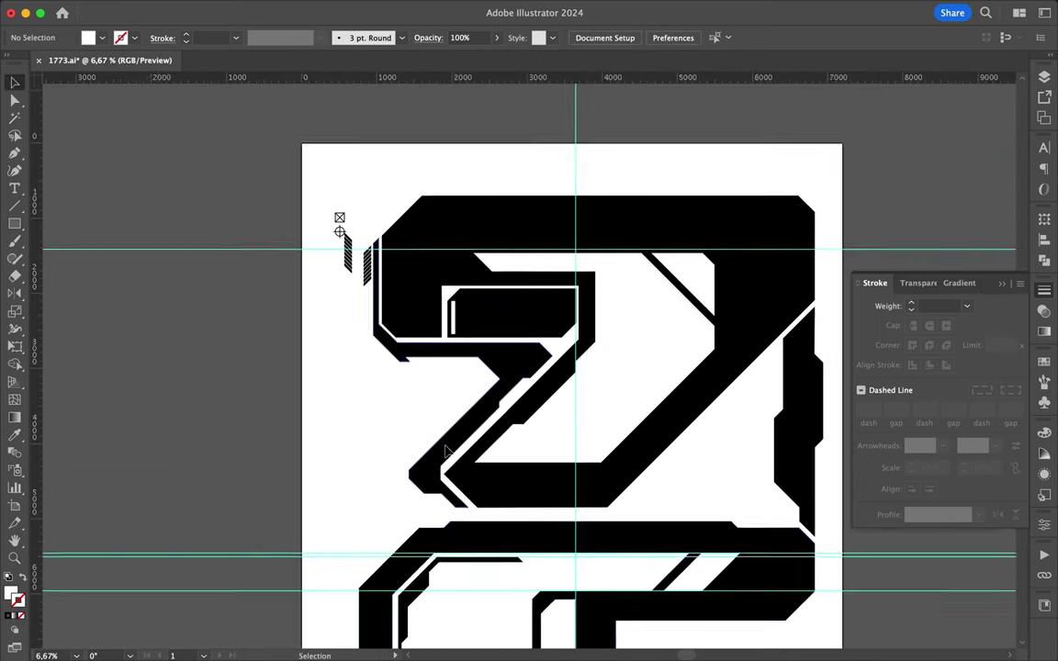
pyautogui.scroll(5, 477, 354)
pyautogui.moveTo(484, 347); pyautogui.dragTo(483, 313)
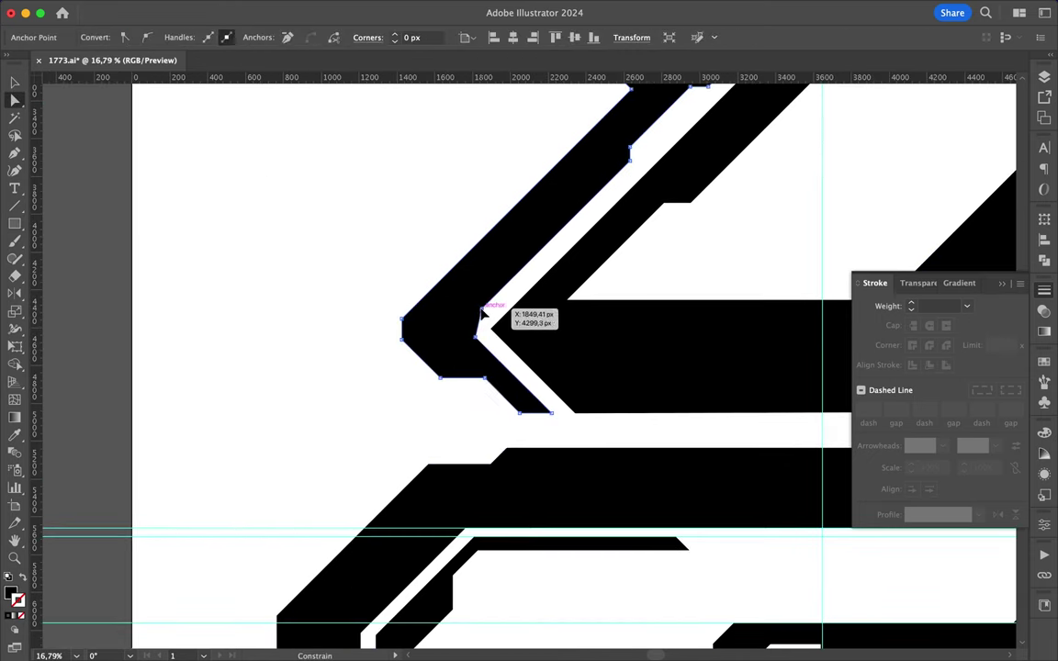
pyautogui.click(269, 351)
pyautogui.scroll(3, 475, 345)
pyautogui.scroll(-3, 508, 293)
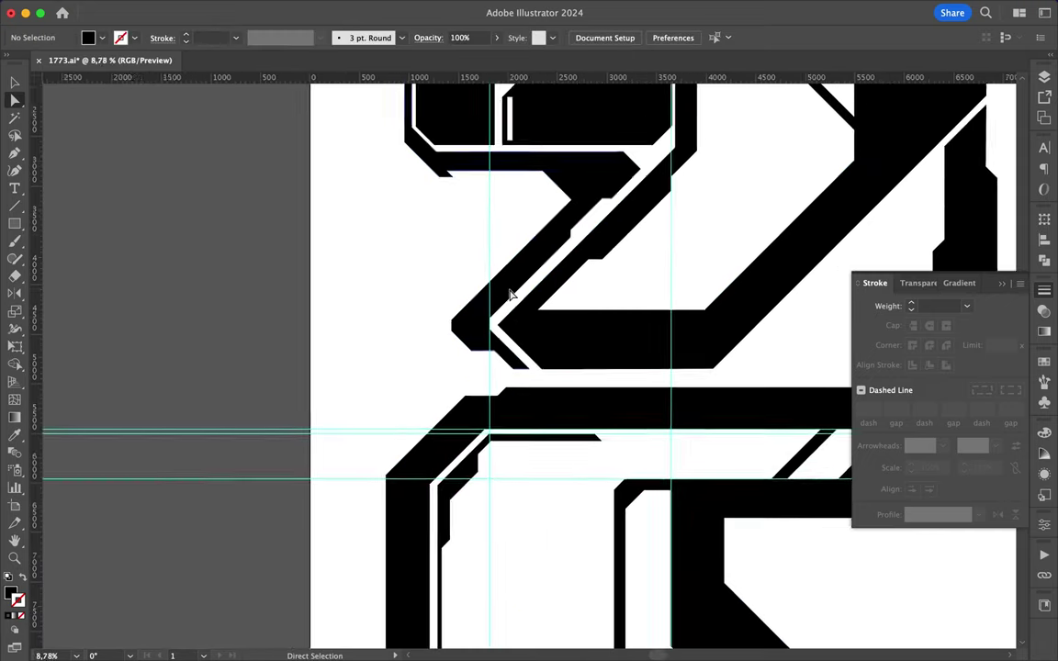
pyautogui.scroll(2, 397, 324)
# Draw a small closed black offset piece beside the diagonal's end
pyautogui.press('p')
pyautogui.moveTo(398, 309); pyautogui.dragTo(380, 332)
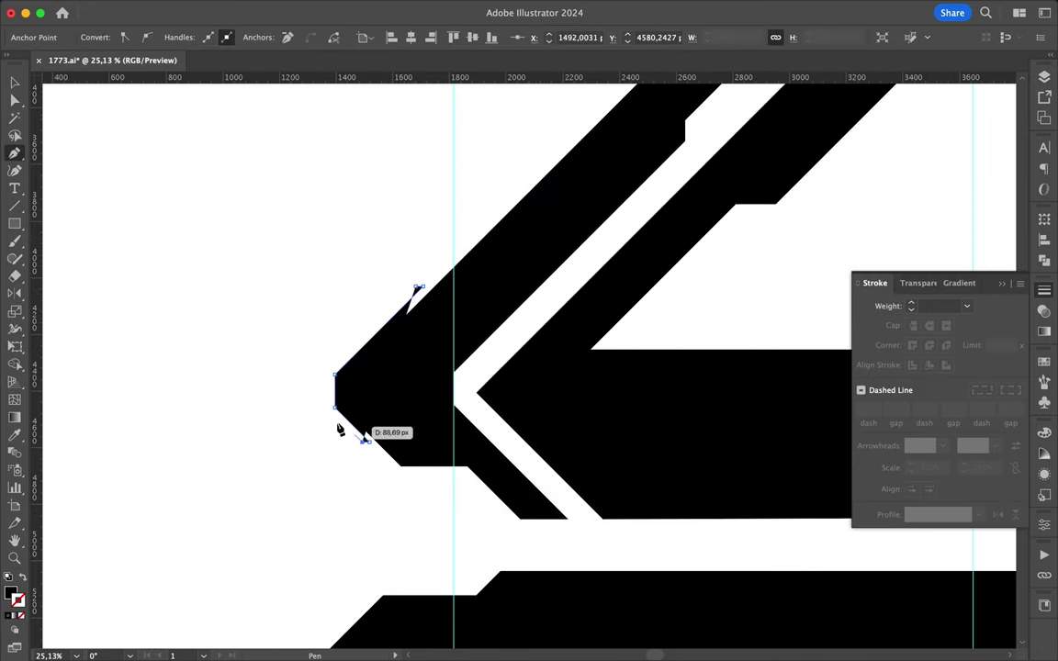
pyautogui.click(415, 292)
pyautogui.scroll(3, 415, 292)
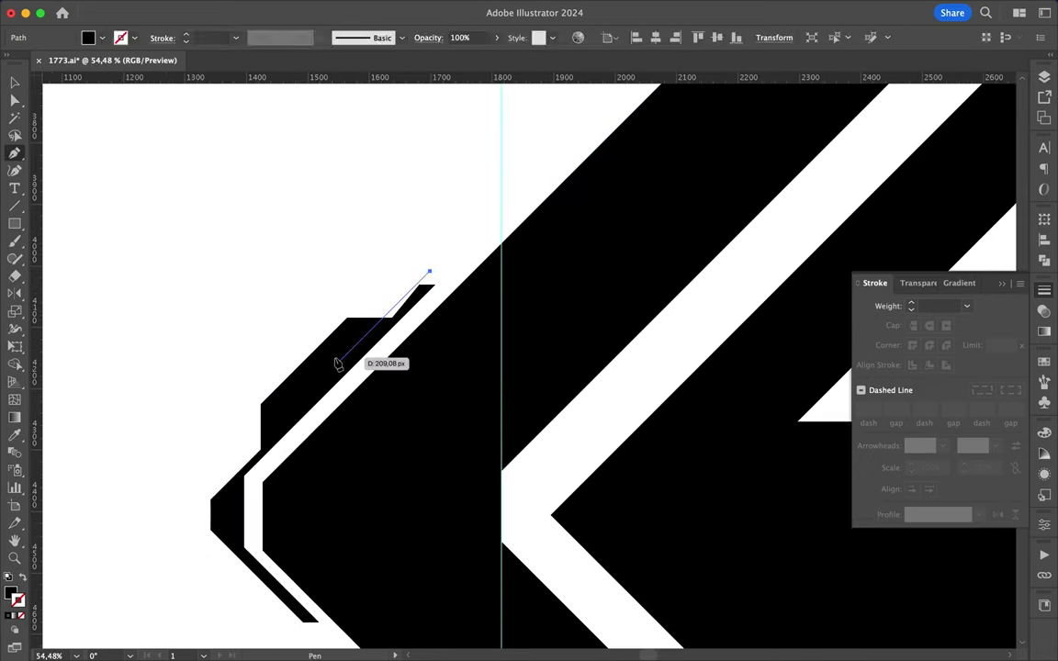
pyautogui.scroll(3, 415, 292)
# Slide the new piece's top corner horizontally so its edge lines up
pyautogui.press('a')
pyautogui.moveTo(208, 437); pyautogui.dragTo(384, 275)
pyautogui.click(347, 383)
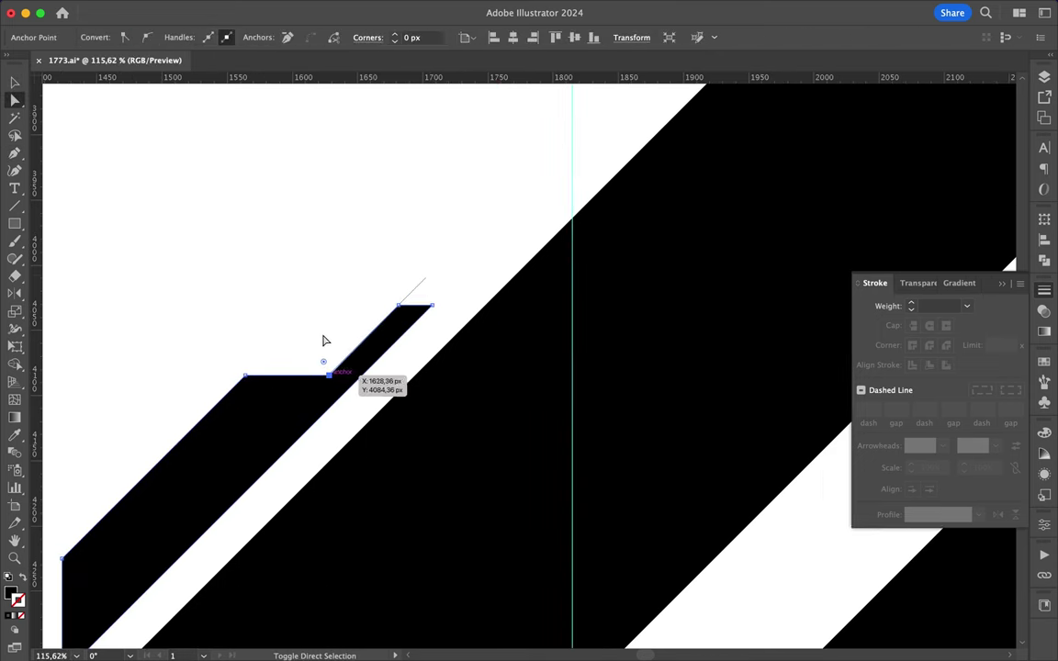
pyautogui.scroll(5, 344, 379)
pyautogui.moveTo(346, 419)
pyautogui.mouseDown()
pyautogui.moveTo(366, 421)
pyautogui.moveTo(331, 421)
pyautogui.mouseUp()
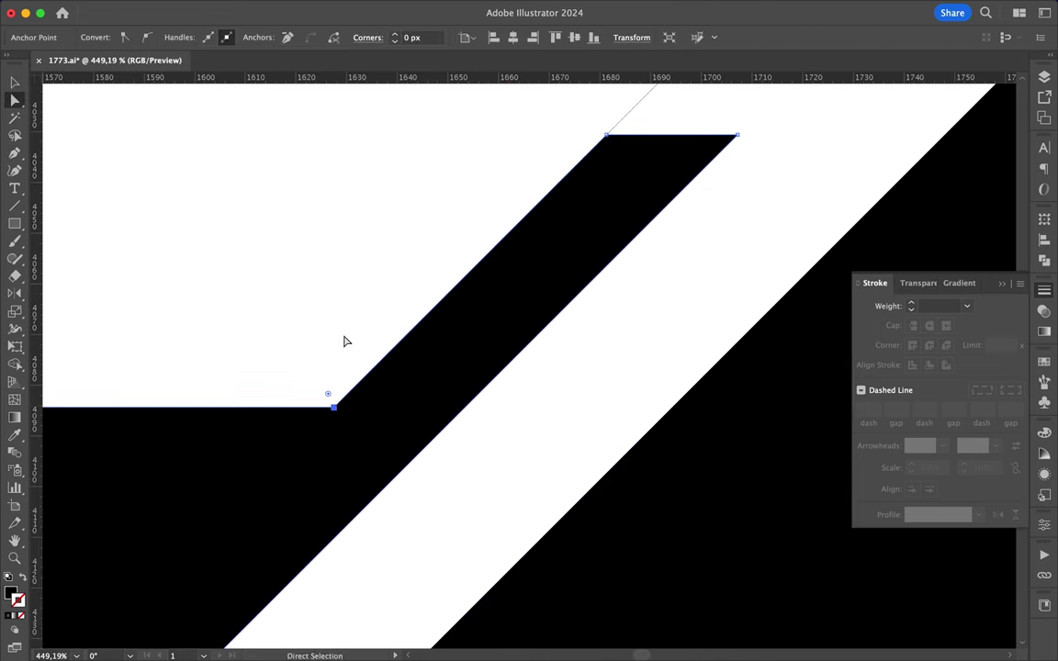
pyautogui.scroll(-10, 413, 266)
pyautogui.click(420, 266)
pyautogui.hscroll(2, 312, 367)
pyautogui.scroll(-5, 310, 367)
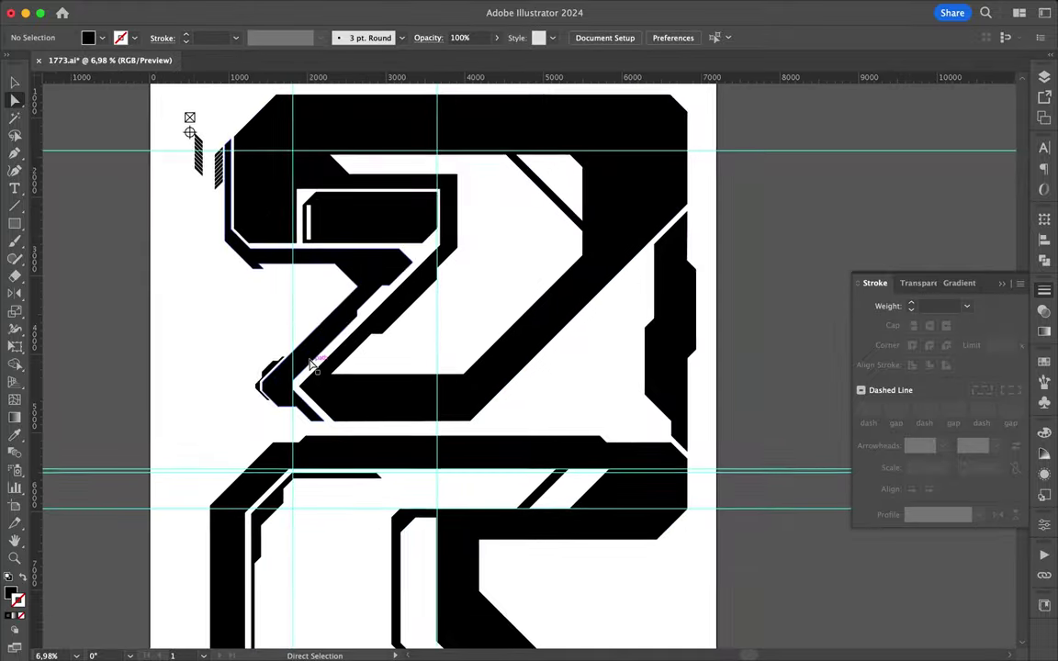
# Copy the hatch stripes to the 2's upper right and nudge them into position
pyautogui.press('v')
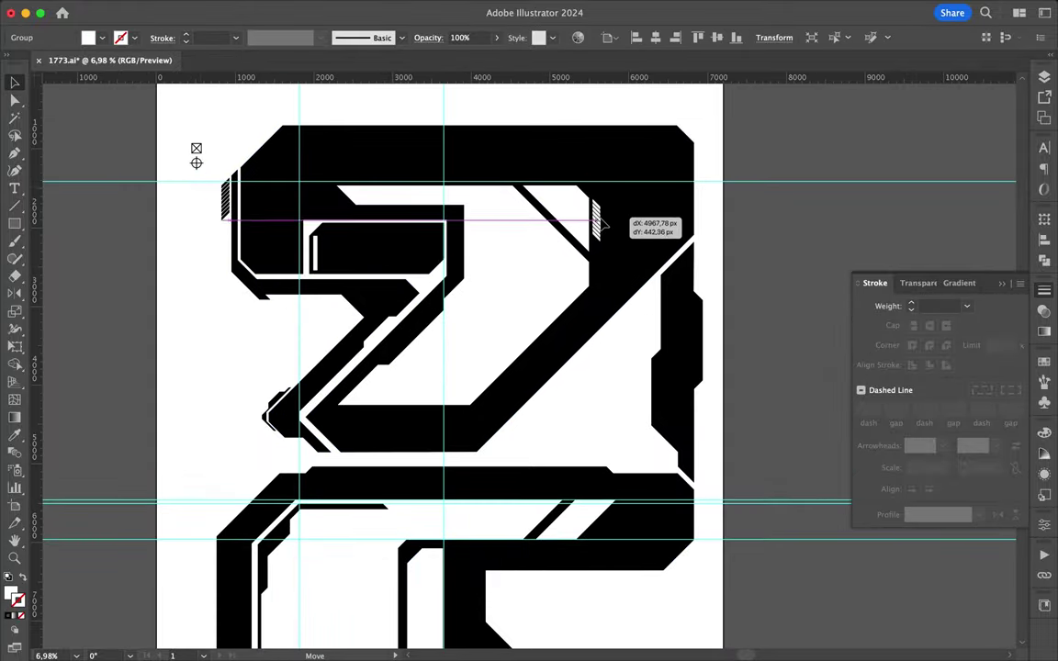
pyautogui.moveTo(605, 237); pyautogui.dragTo(598, 233)
pyautogui.scroll(5, 587, 229)
pyautogui.moveTo(579, 164); pyautogui.dragTo(595, 177)
pyautogui.scroll(-4, 668, 207)
pyautogui.click(663, 370)
pyautogui.scroll(-3, 663, 370)
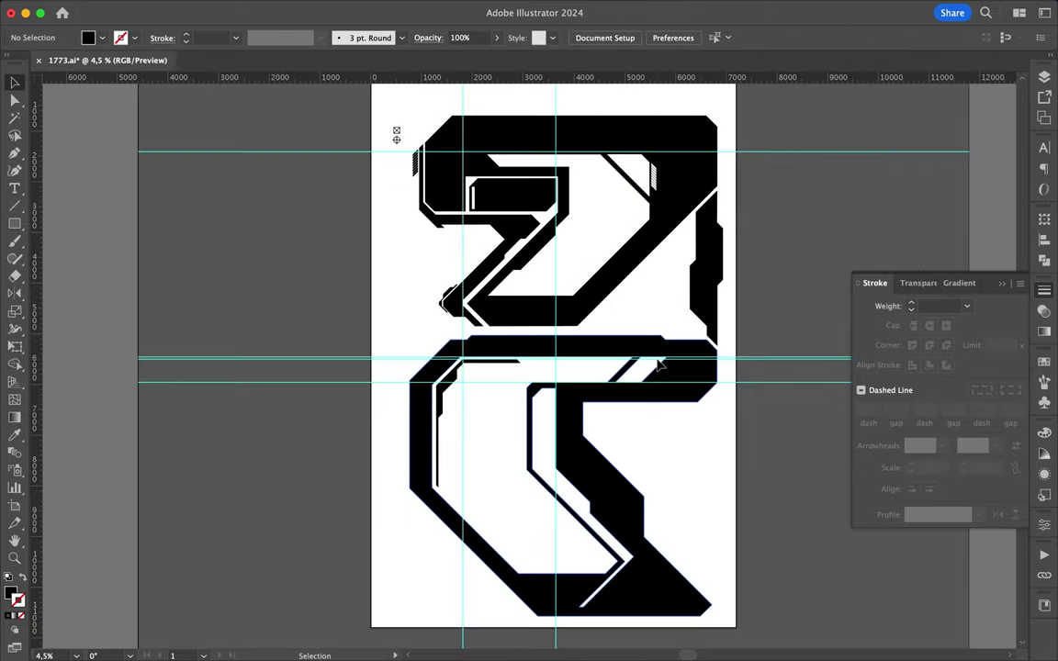
# Place copies of the crosshair icon on the S's right edge
pyautogui.click(397, 137)
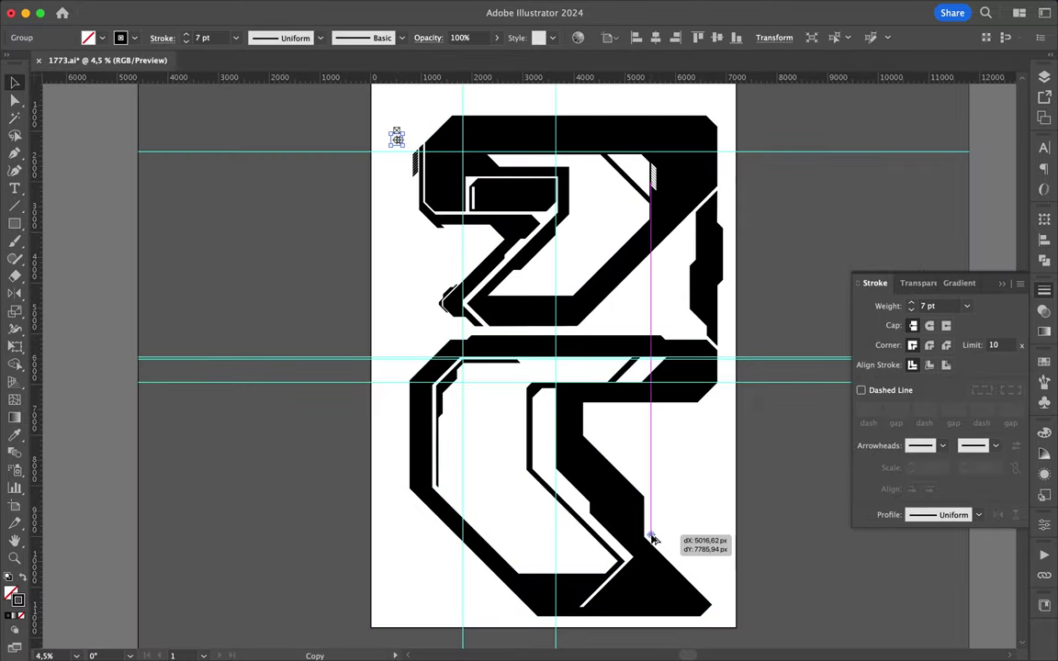
pyautogui.scroll(6, 651, 538)
pyautogui.scroll(-2, 746, 455)
pyautogui.moveTo(690, 493); pyautogui.dragTo(689, 377)
pyautogui.scroll(-2, 392, 432)
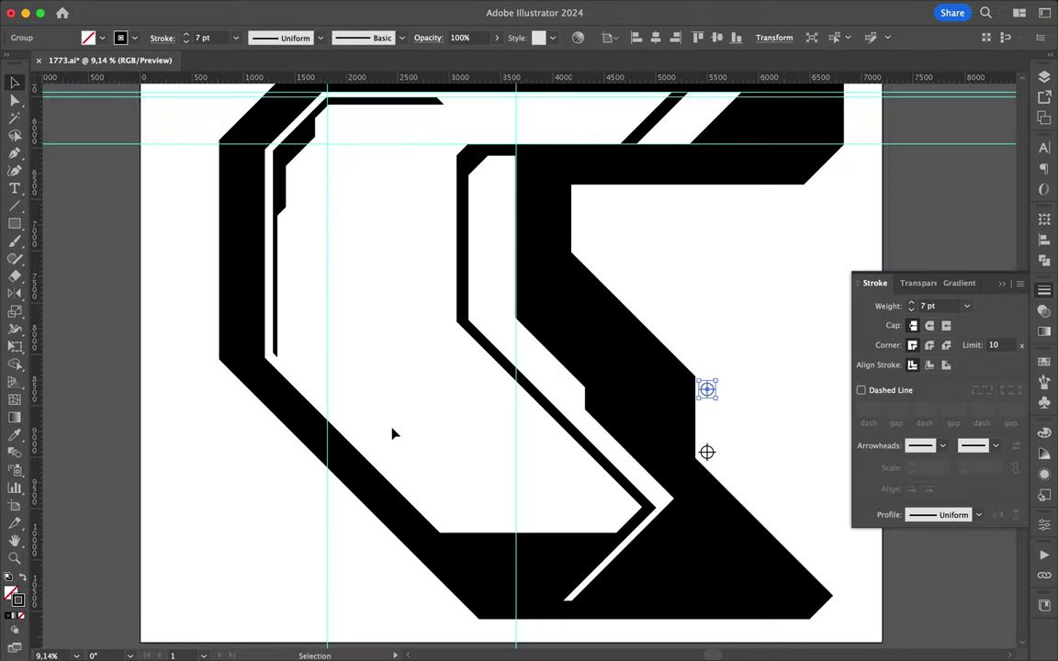
pyautogui.scroll(-2, 371, 437)
pyautogui.scroll(-1, 365, 306)
pyautogui.click(349, 275)
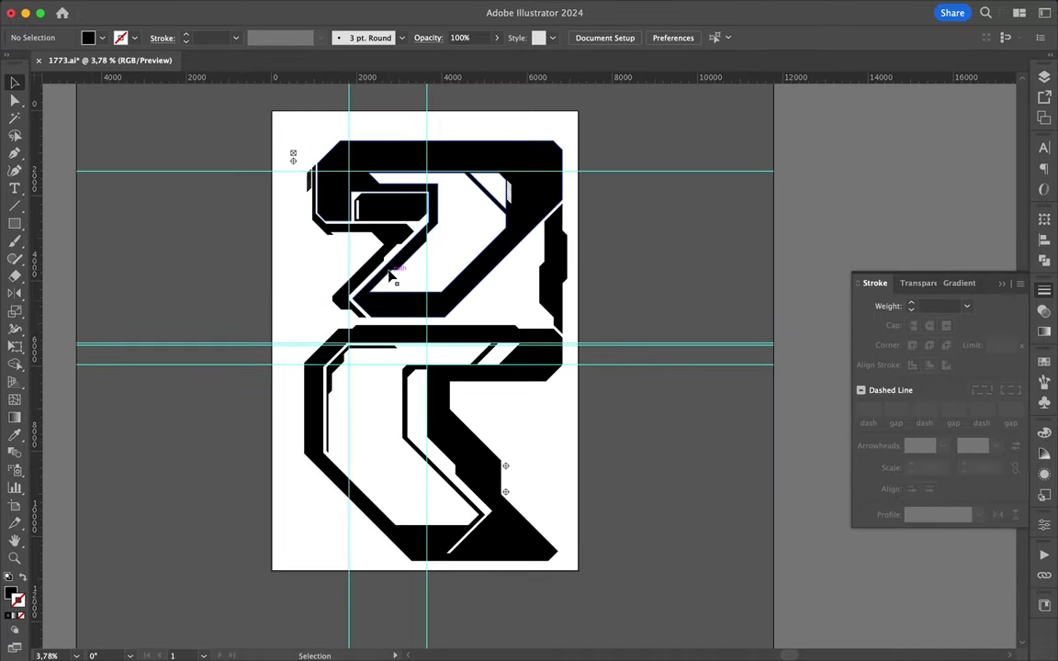
pyautogui.scroll(2, 313, 147)
# Copy the crossed-square icon into the 2's inner top corner
pyautogui.press('a')
pyautogui.click(288, 152)
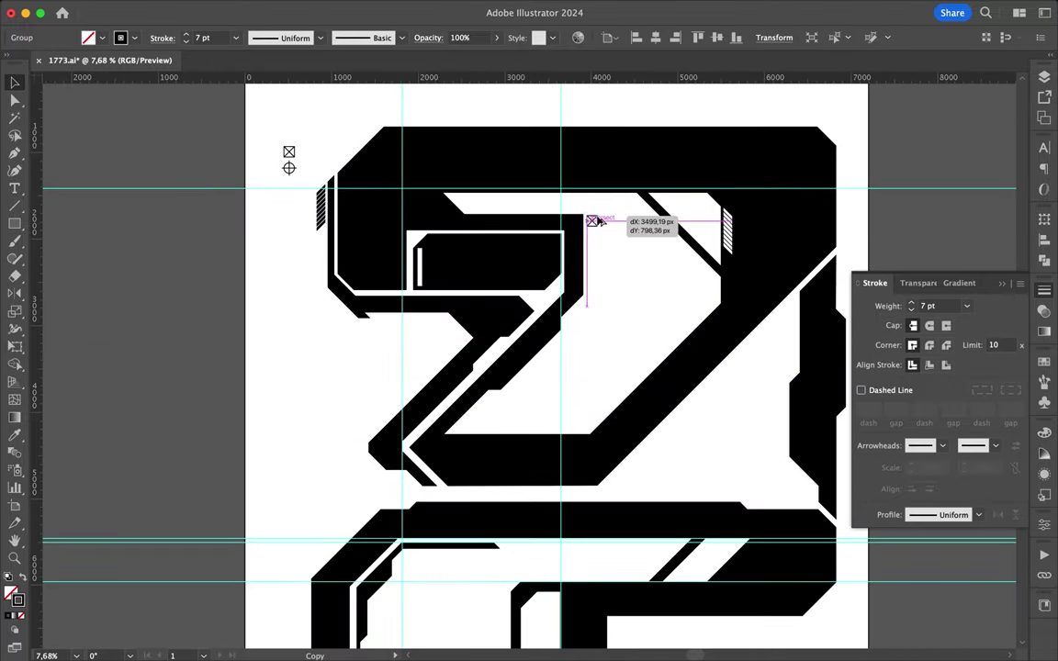
pyautogui.scroll(3, 588, 226)
pyautogui.scroll(2, 604, 227)
pyautogui.scroll(-2, 618, 219)
pyautogui.scroll(-2, 630, 227)
pyautogui.moveTo(597, 222); pyautogui.dragTo(630, 226)
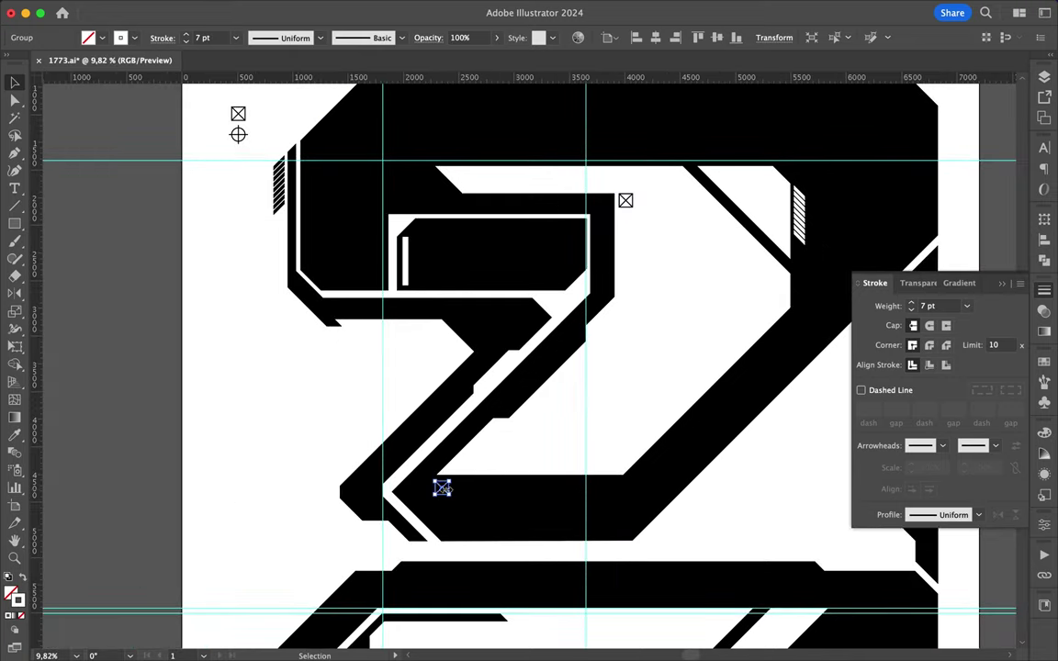
pyautogui.scroll(-2, 542, 456)
pyautogui.scroll(-1, 540, 453)
pyautogui.scroll(2, 576, 557)
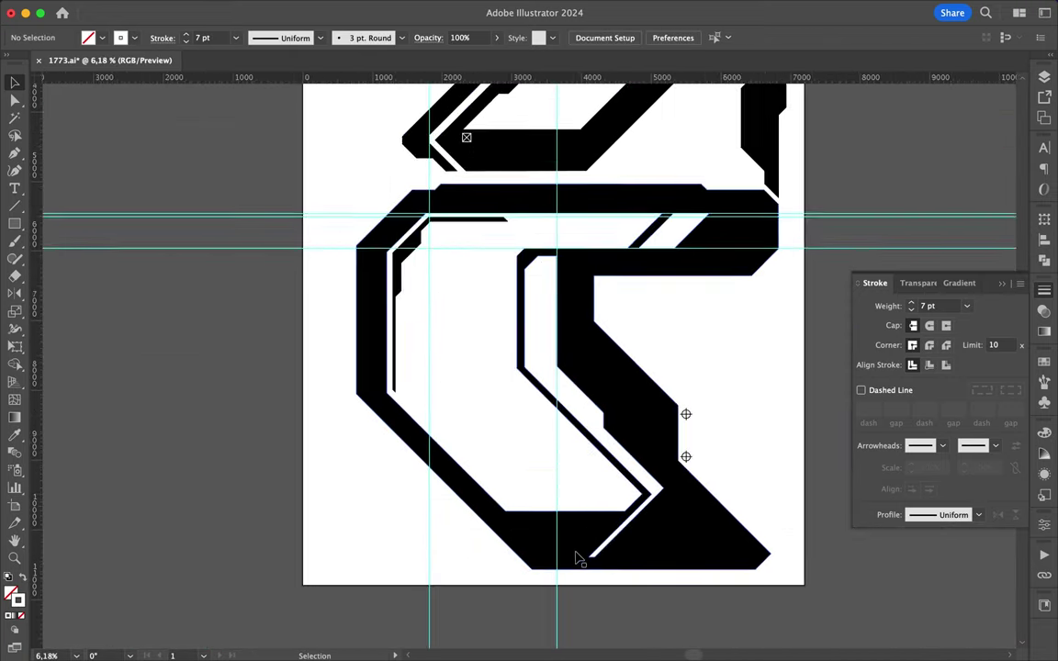
pyautogui.scroll(1, 594, 566)
# Move a corner anchor point of the S
pyautogui.moveTo(542, 455)
pyautogui.mouseDown()
pyautogui.moveTo(594, 566)
pyautogui.moveTo(657, 500)
pyautogui.mouseUp()
pyautogui.scroll(-2, 774, 383)
pyautogui.scroll(-2, 778, 277)
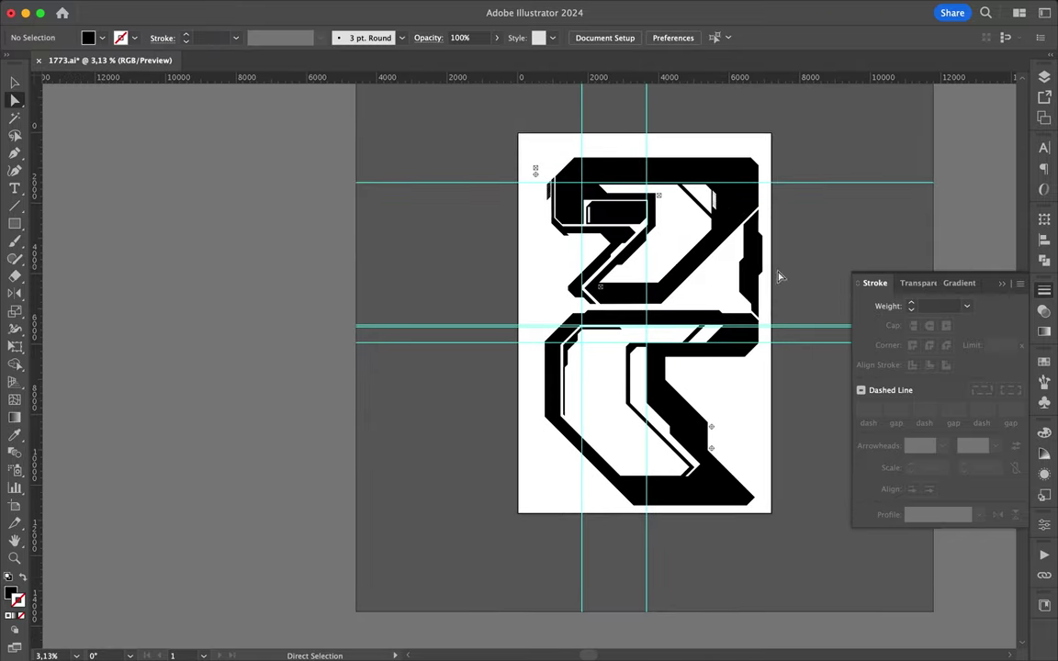
pyautogui.scroll(2, 632, 189)
# Paste the 2S artwork into the Photoshop poster as a Vector Smart Object, scaled to fit
pyautogui.scroll(-2, 826, 381)
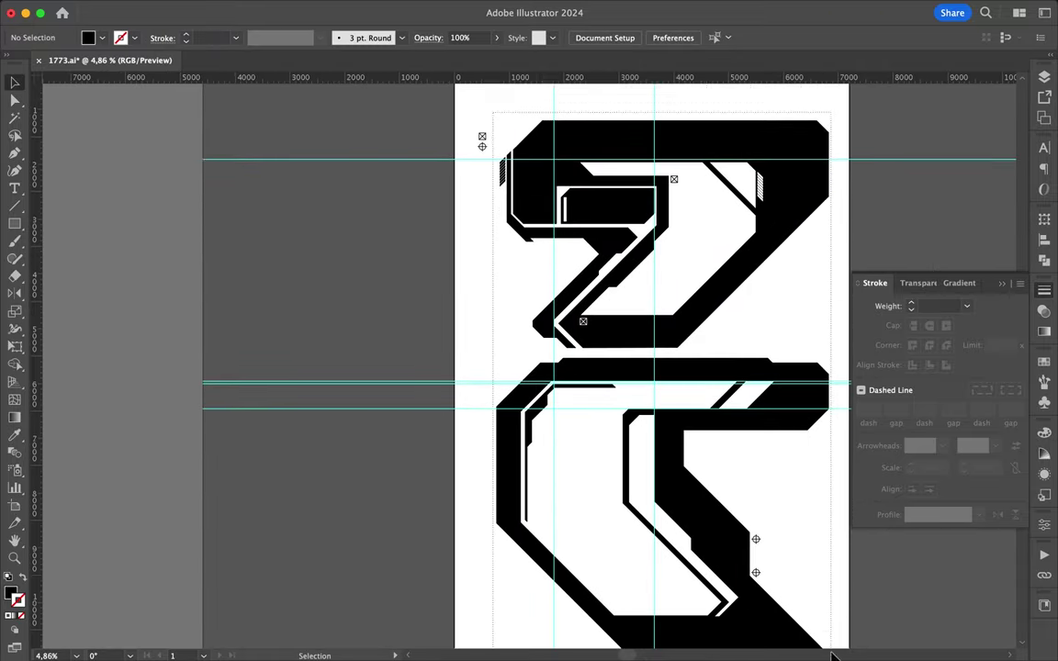
pyautogui.click(515, 643)
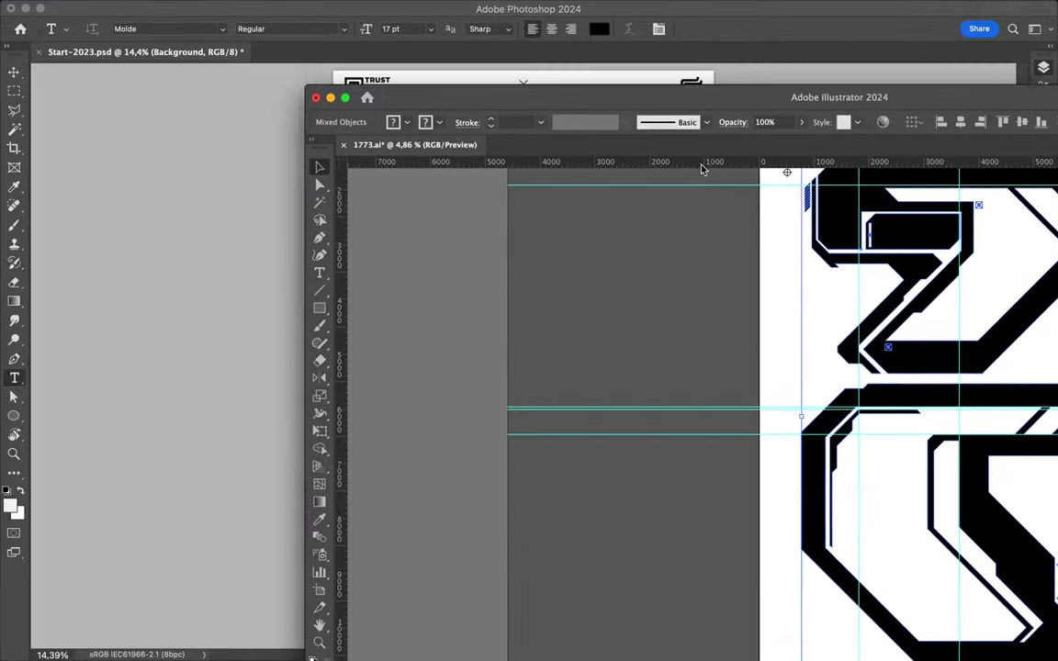
pyautogui.press('cmd+v')
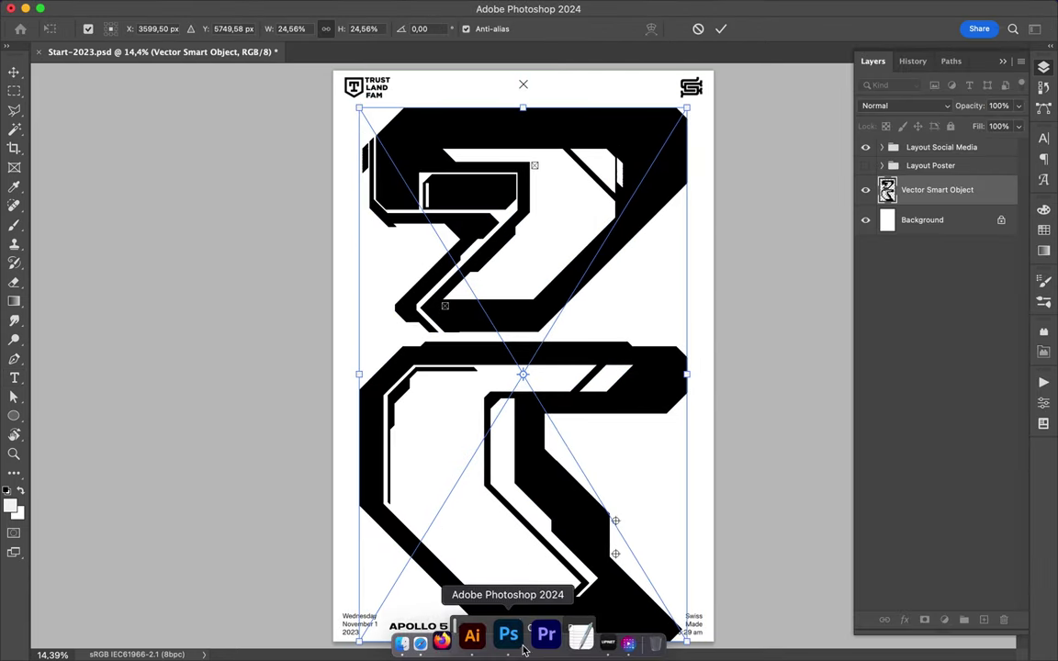
pyautogui.moveTo(522, 640); pyautogui.dragTo(530, 448)
pyautogui.press('t')
pyautogui.press('Return')
pyautogui.press('v')
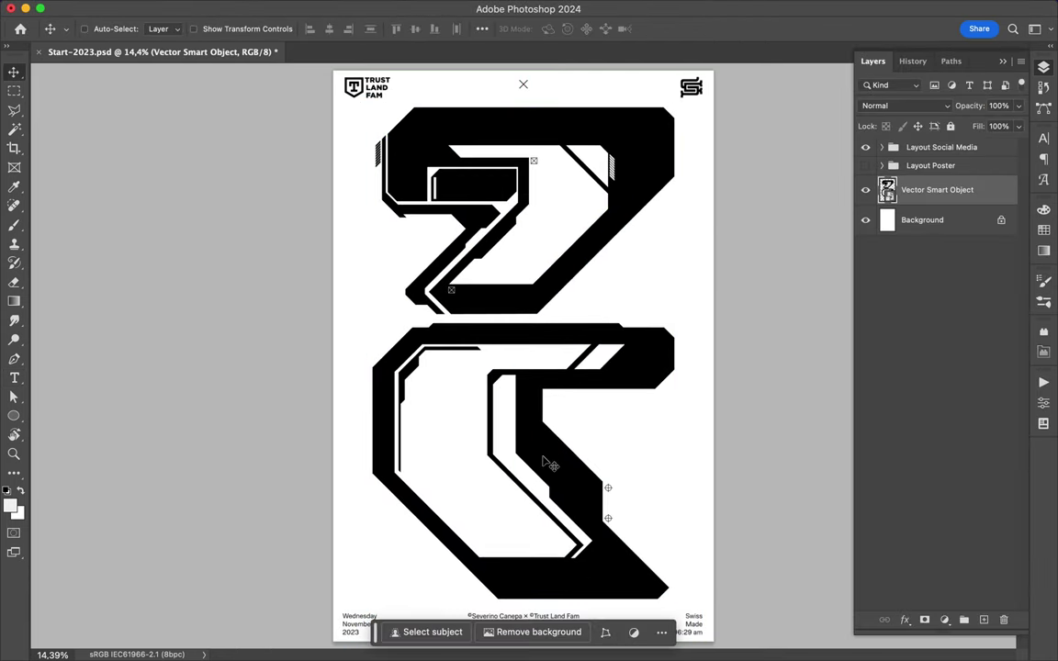
# Fill the Background layer with dark grey #575757
pyautogui.press('cmd+minus')
pyautogui.hotkey('alt', '[')
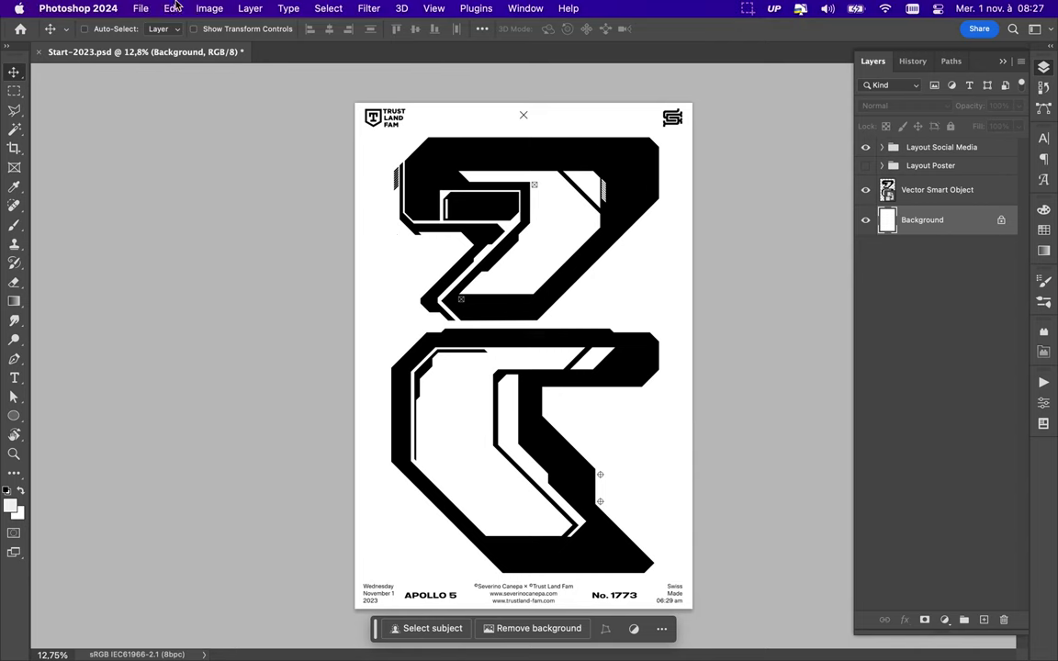
pyautogui.click(173, 8)
pyautogui.click(189, 234)
pyautogui.click(542, 261)
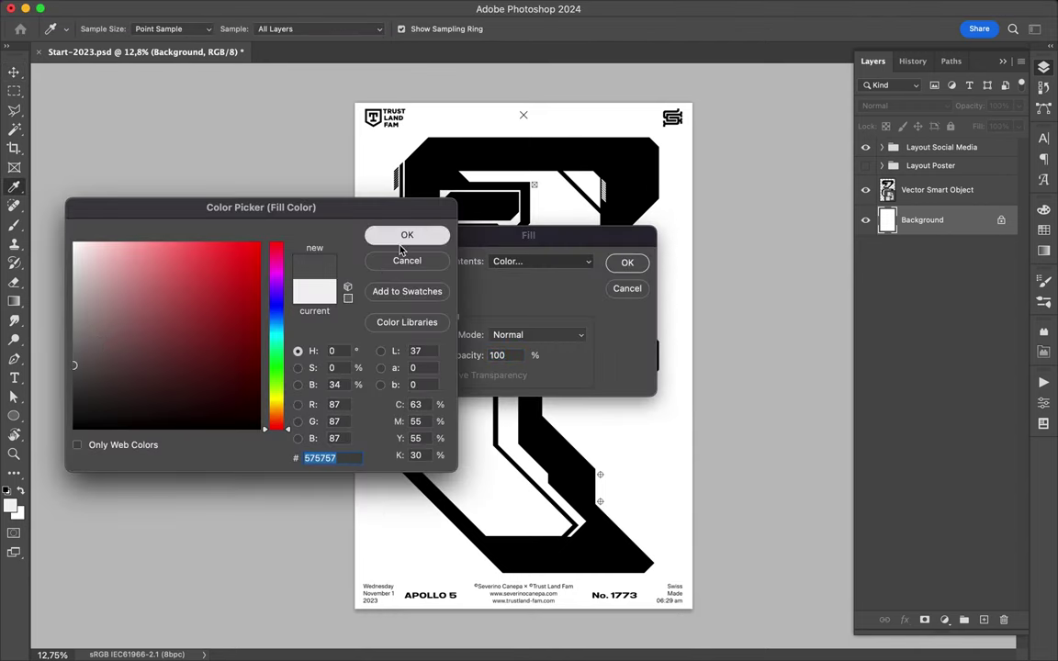
pyautogui.click(406, 235)
pyautogui.click(627, 263)
# Select the 2's pieces and merge them with a Pathfinder Shape Mode
pyautogui.press('super+Tab')
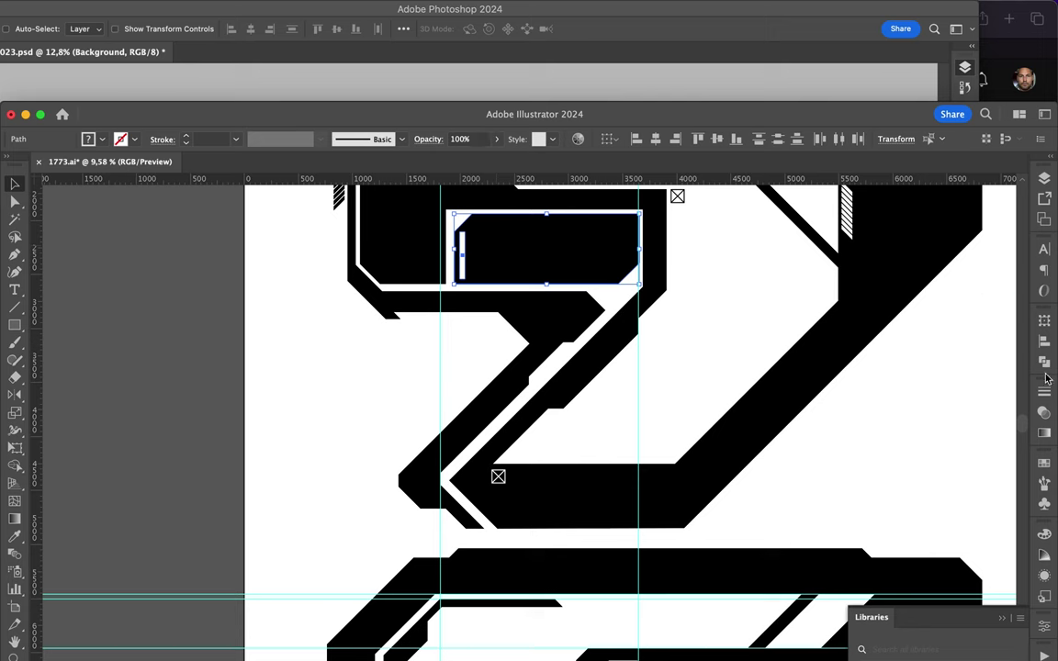
pyautogui.click(1044, 361)
pyautogui.click(496, 463)
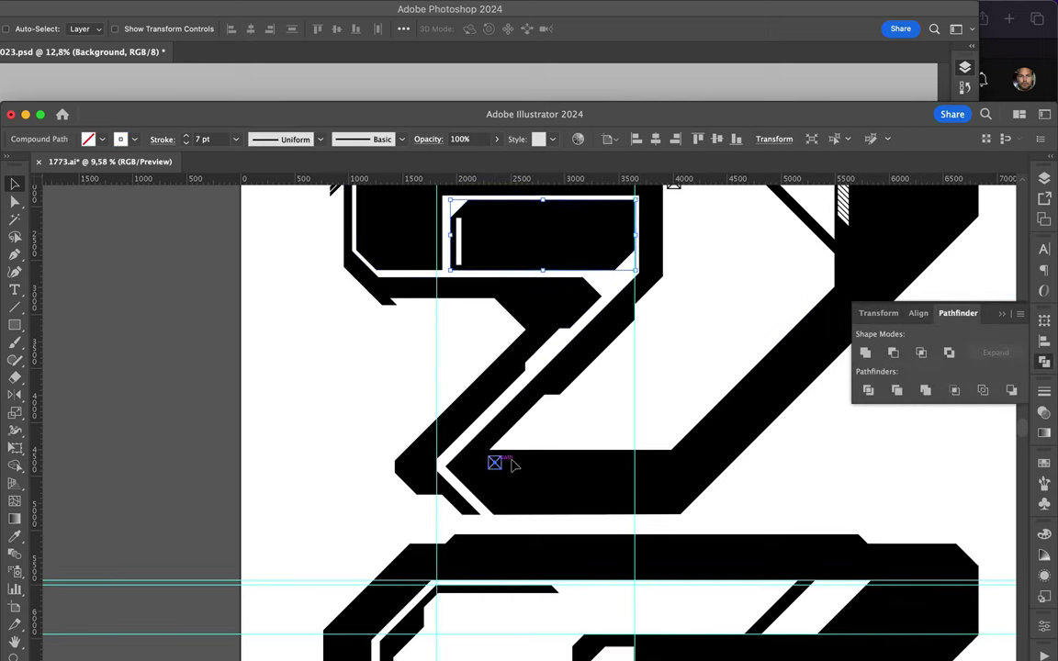
pyautogui.click(179, 2)
pyautogui.click(184, 95)
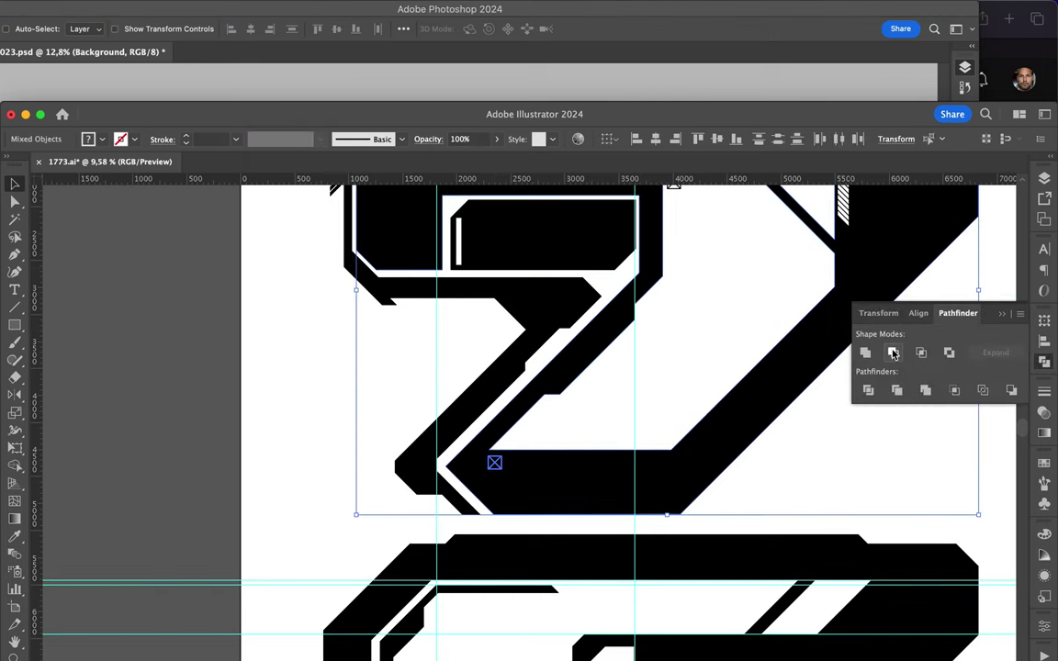
# Reselect the merged 2 to confirm it is one compound outline
pyautogui.scroll(3, 607, 392)
pyautogui.hscroll(4, 607, 392)
pyautogui.click(746, 373)
pyautogui.click(748, 425)
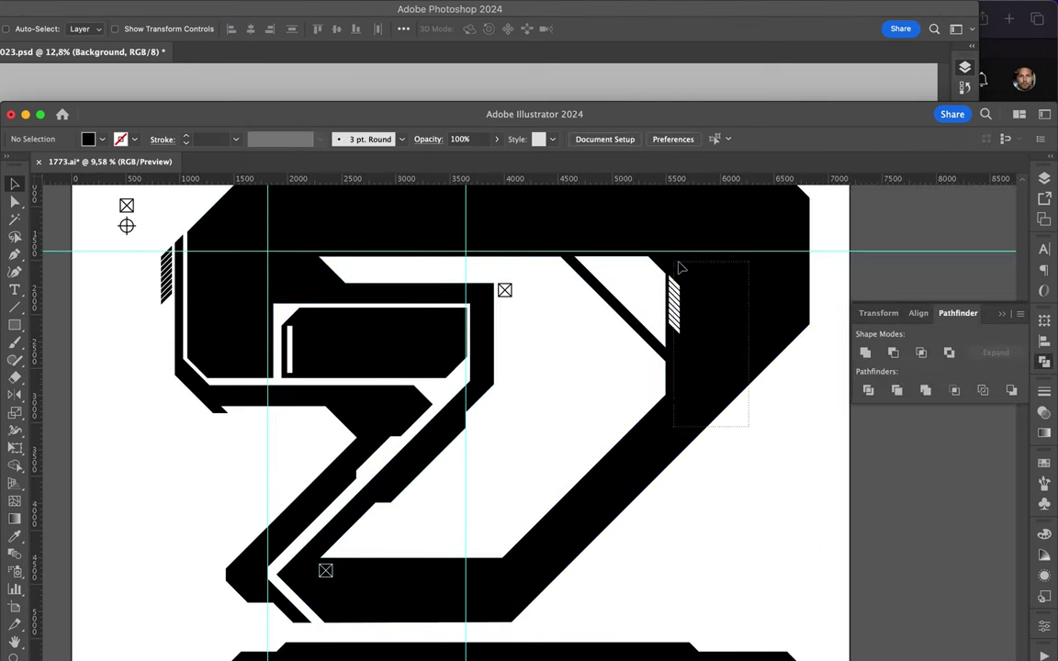
pyautogui.click(746, 386)
pyautogui.scroll(-2, 553, 632)
pyautogui.click(553, 636)
pyautogui.click(751, 498)
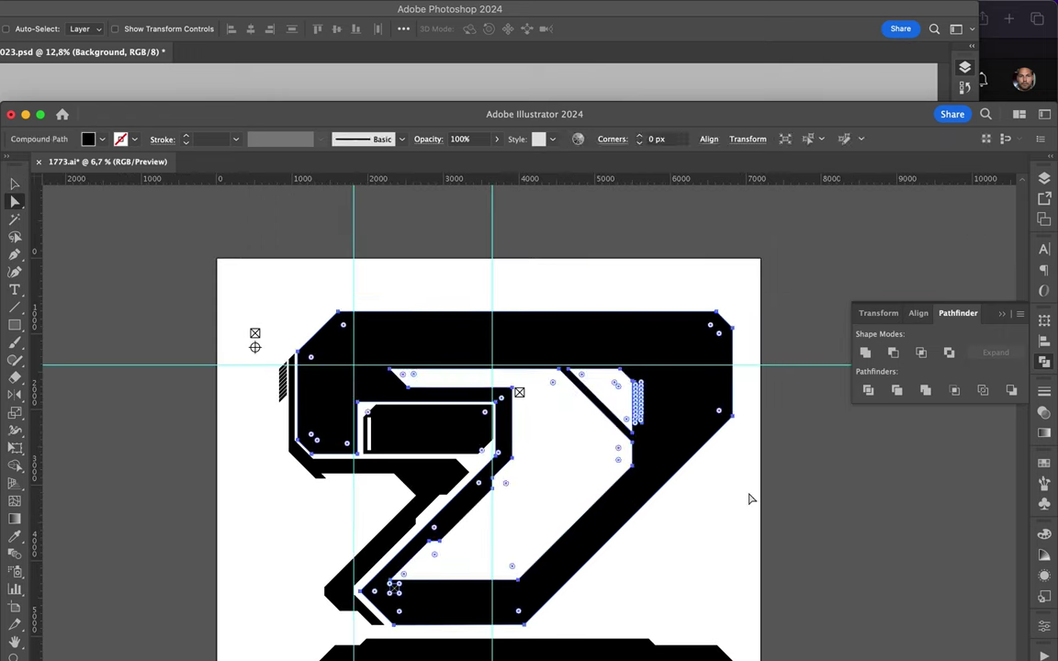
pyautogui.click(727, 456)
pyautogui.scroll(-2, 726, 456)
# Replace the old smart object with the updated 2S artwork, scaled and nudged lower
pyautogui.moveTo(735, 512)
pyautogui.mouseDown()
pyautogui.moveTo(433, 95)
pyautogui.moveTo(444, 135)
pyautogui.mouseUp()
pyautogui.moveTo(444, 606); pyautogui.dragTo(444, 579)
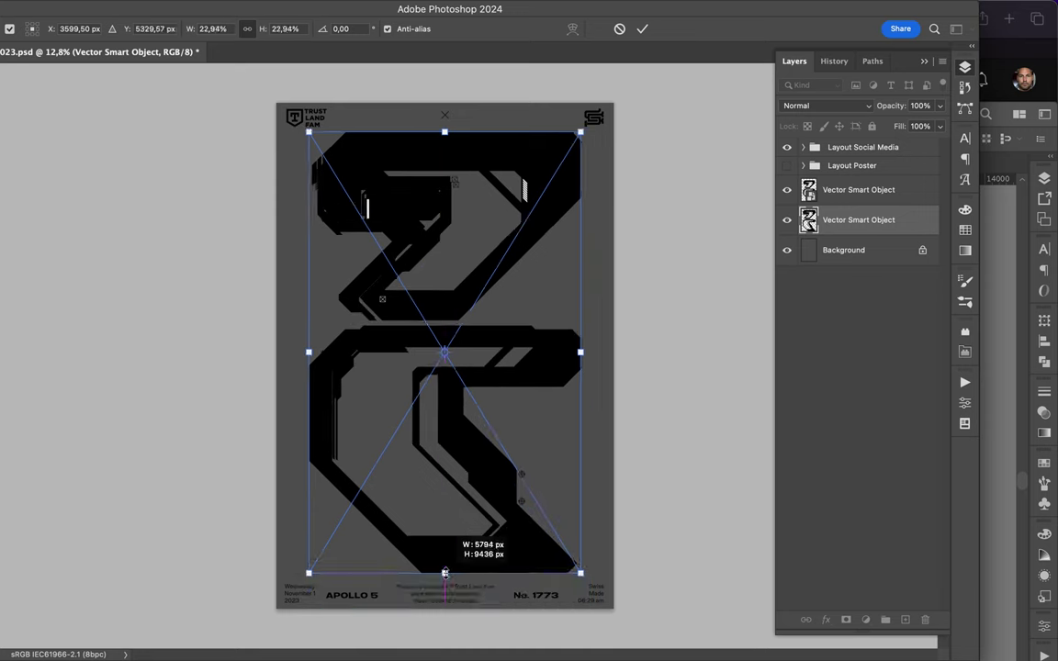
pyautogui.press('Return')
pyautogui.press('Delete')
pyautogui.moveTo(554, 288); pyautogui.dragTo(493, 278)
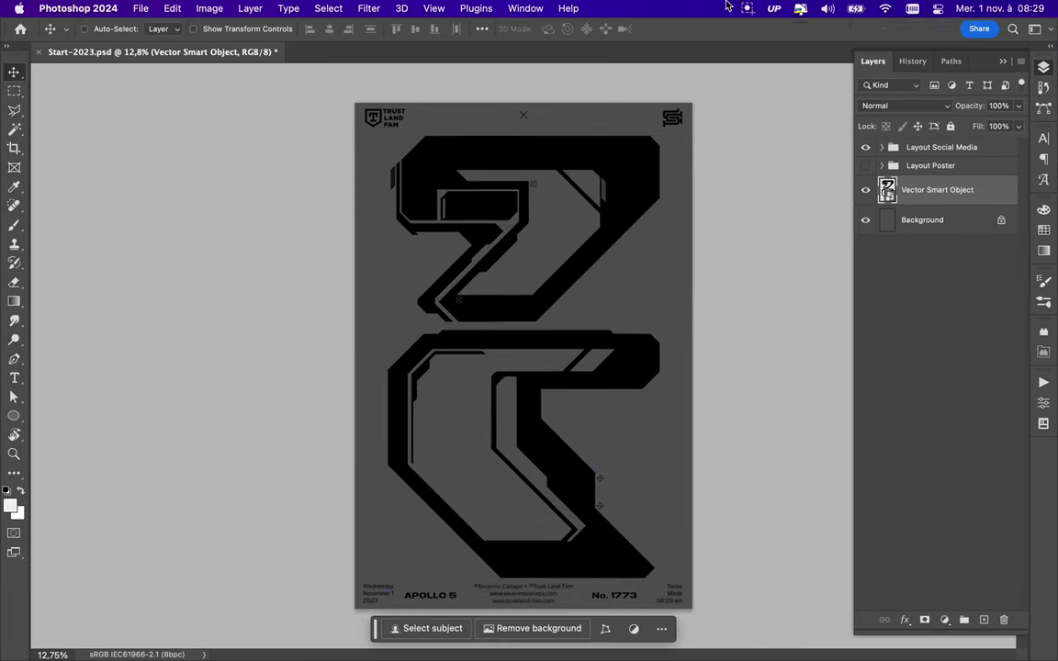
# Refill the Background layer with near-white
pyautogui.click(921, 220)
pyautogui.click(173, 9)
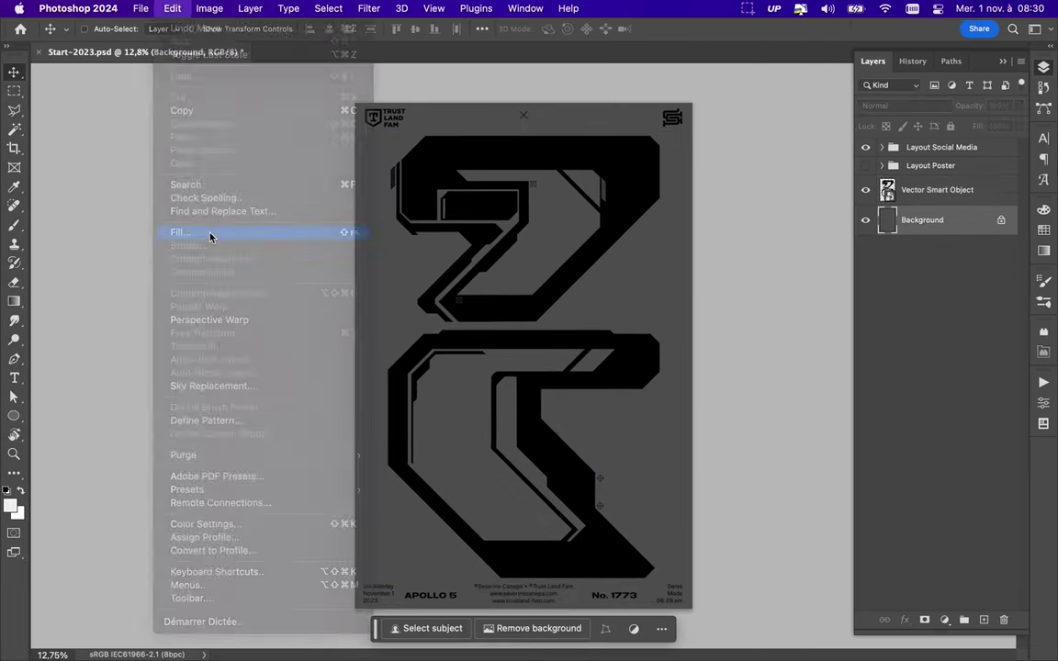
pyautogui.click(210, 234)
pyautogui.click(541, 261)
pyautogui.click(399, 234)
pyautogui.click(627, 262)
# Begin a Pen shape inside the S, placing corners along its inner band toward the 2
pyautogui.press('p')
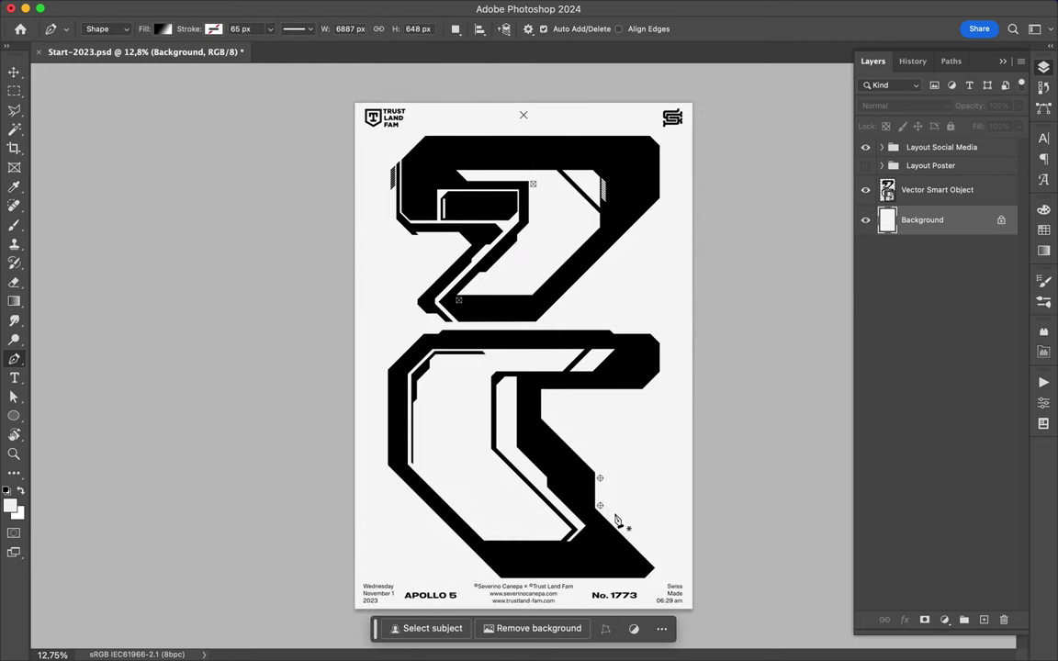
pyautogui.click(557, 552)
pyautogui.click(444, 372)
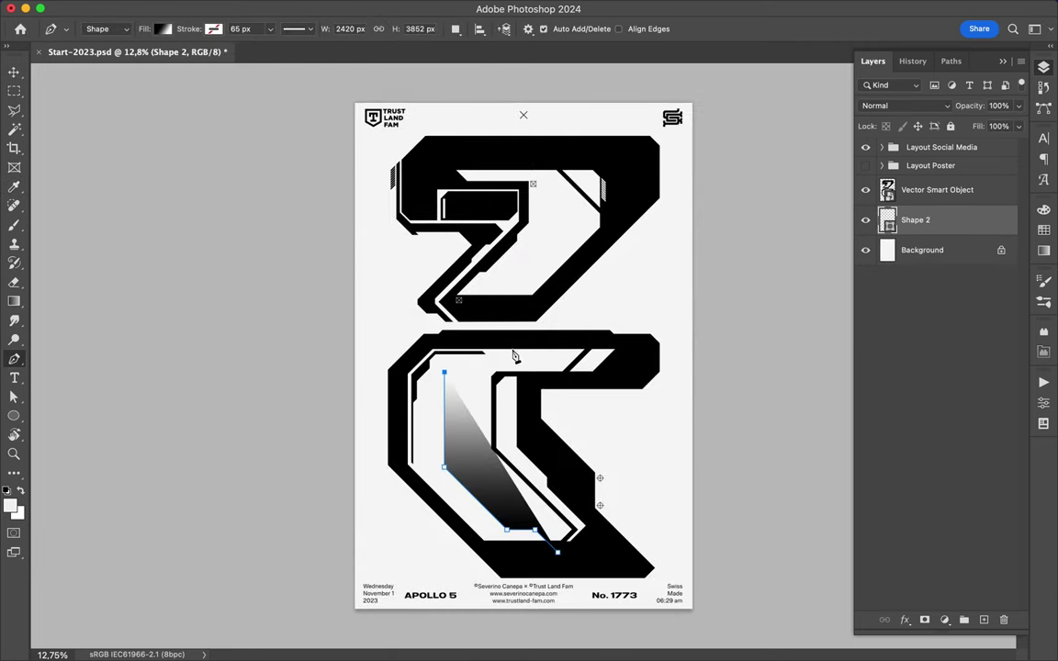
pyautogui.click(543, 358)
pyautogui.click(628, 269)
pyautogui.click(548, 265)
# Trace the band's outline through the 2 and back down to close the shape
pyautogui.click(531, 248)
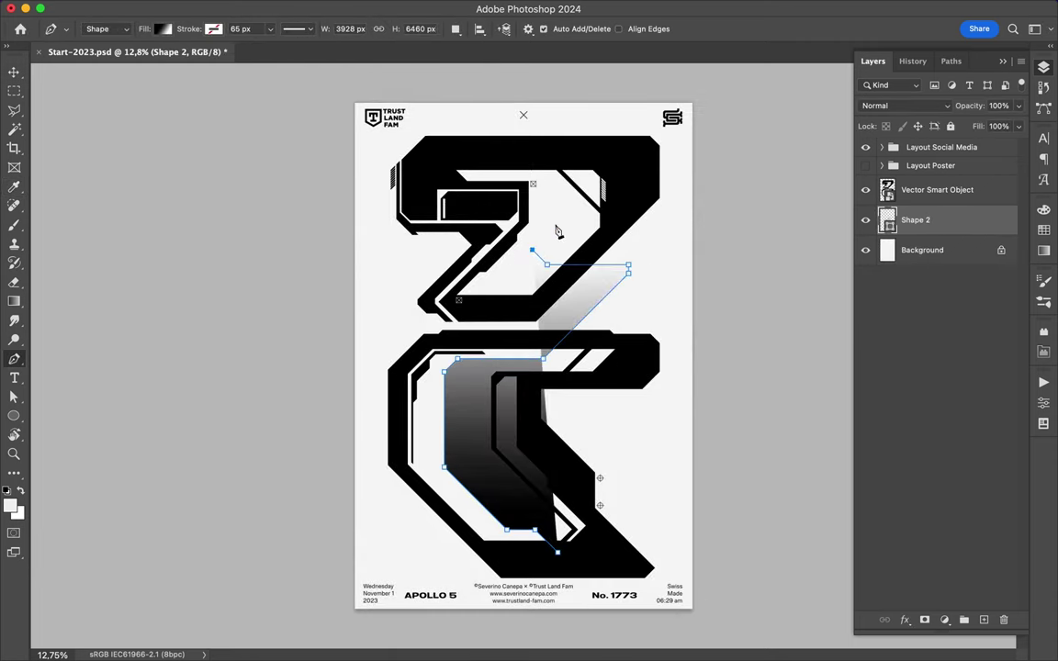
pyautogui.click(570, 211)
pyautogui.click(571, 198)
pyautogui.click(542, 167)
pyautogui.click(588, 223)
pyautogui.click(563, 246)
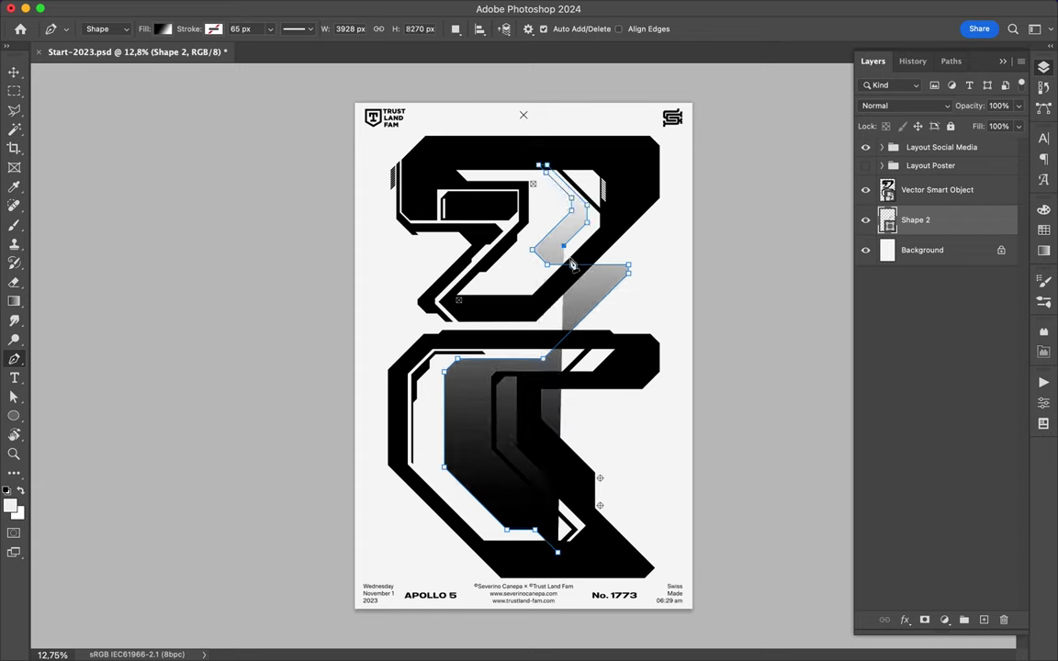
pyautogui.click(582, 263)
pyautogui.click(645, 262)
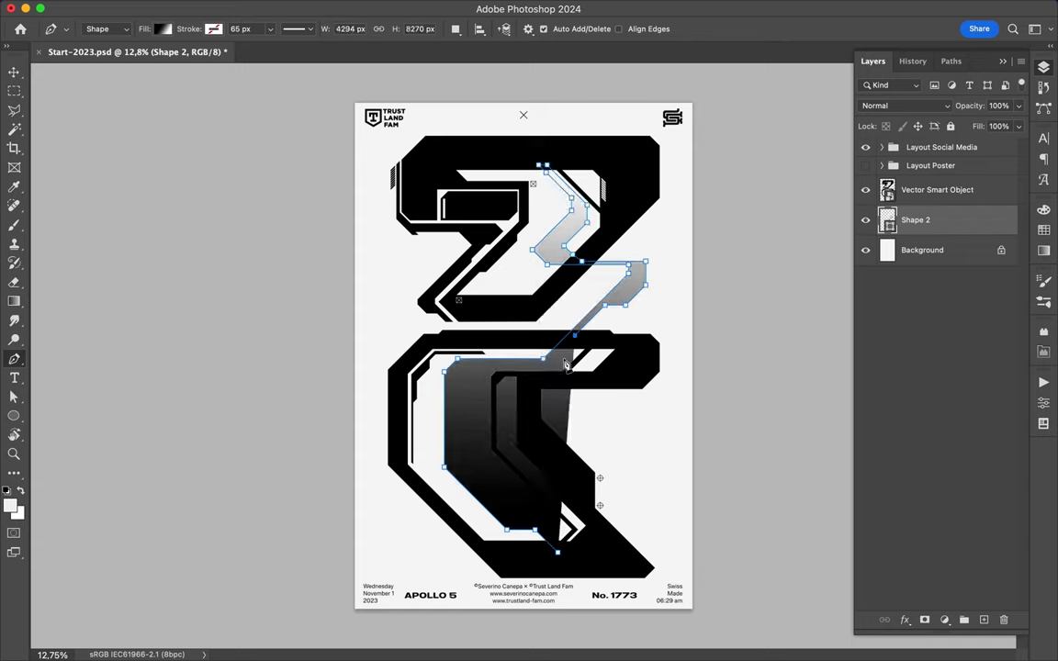
pyautogui.click(533, 376)
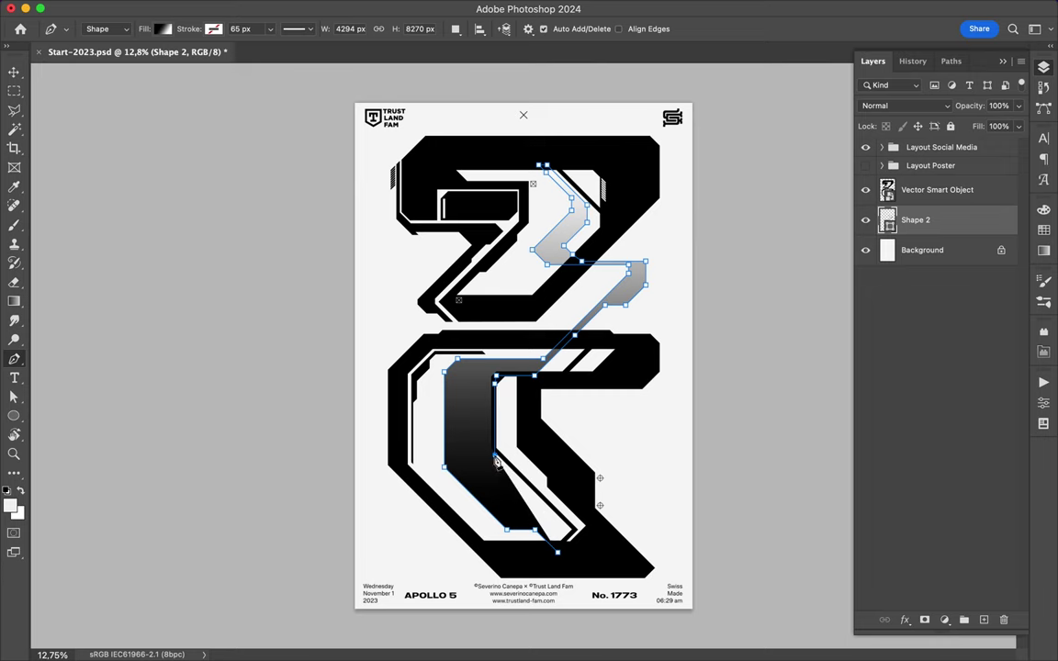
pyautogui.scroll(3, 503, 468)
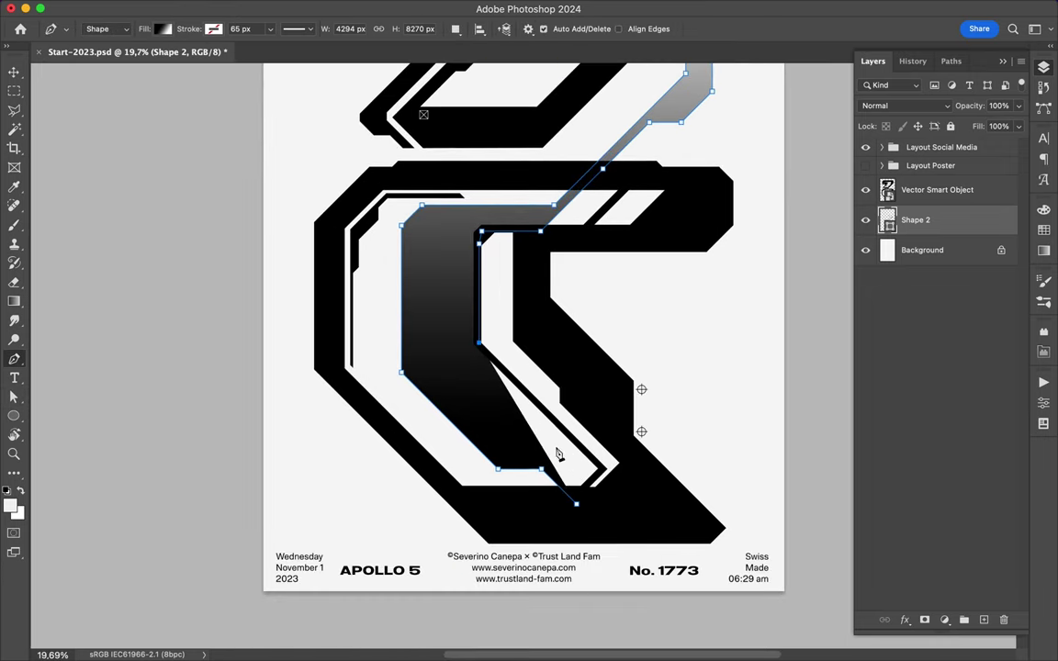
pyautogui.click(588, 504)
# Select the new shape's outline and bring up its Fill options
pyautogui.press('v')
pyautogui.press('a')
pyautogui.click(197, 29)
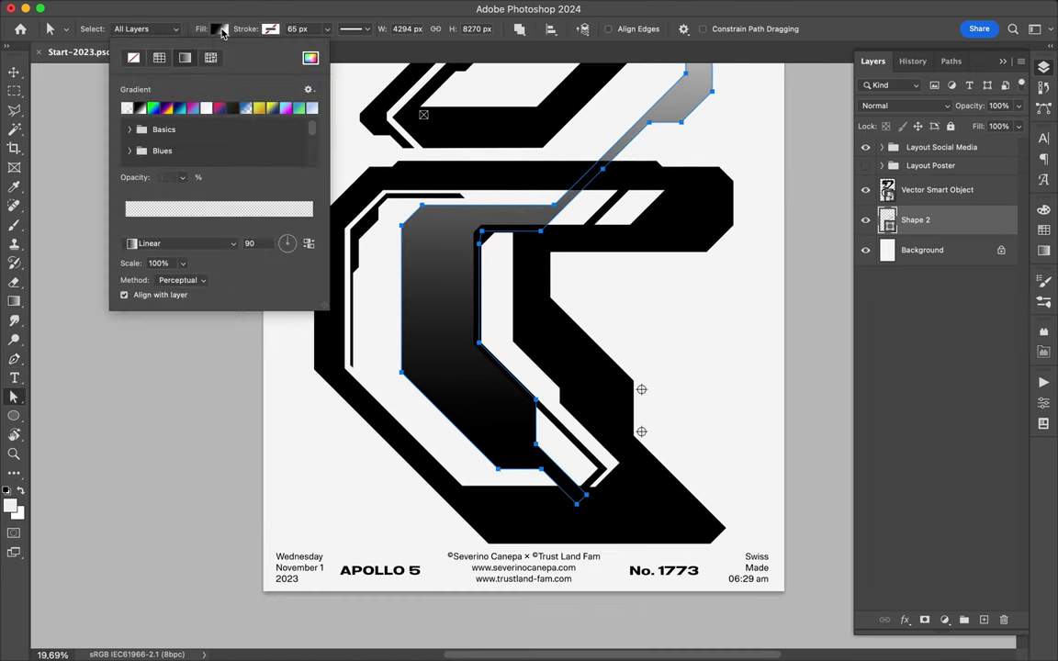
pyautogui.click(183, 110)
pyautogui.press('v')
pyautogui.scroll(4, 504, 279)
# Draw magenta offset shapes inside the 2 and along its top edge and left side
pyautogui.press('p')
pyautogui.click(457, 290)
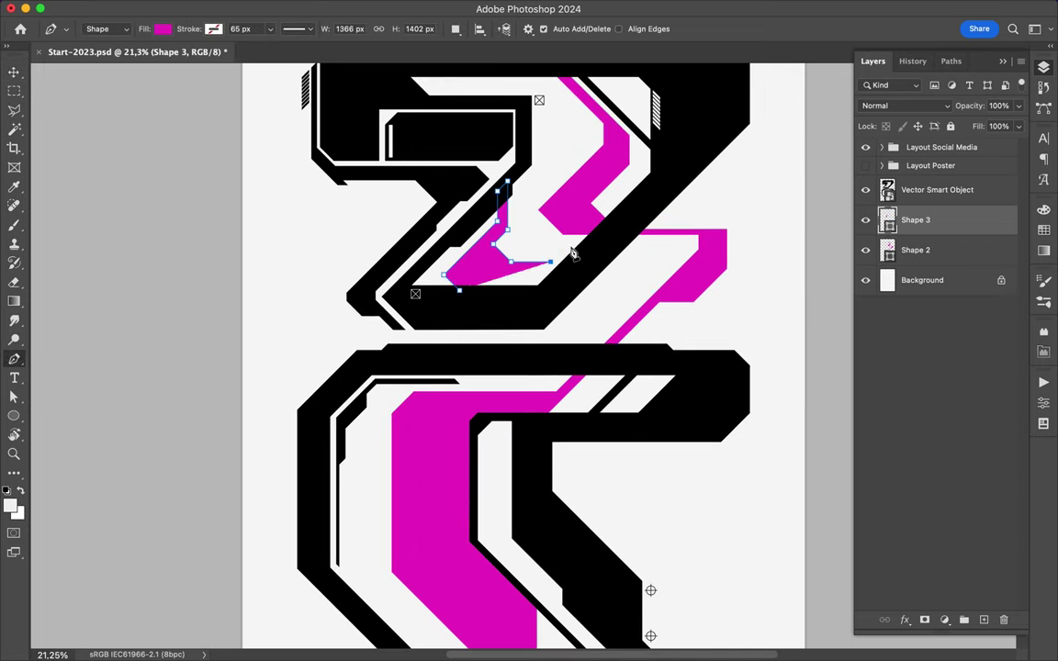
pyautogui.click(459, 291)
pyautogui.scroll(3, 460, 294)
pyautogui.click(341, 205)
pyautogui.click(314, 178)
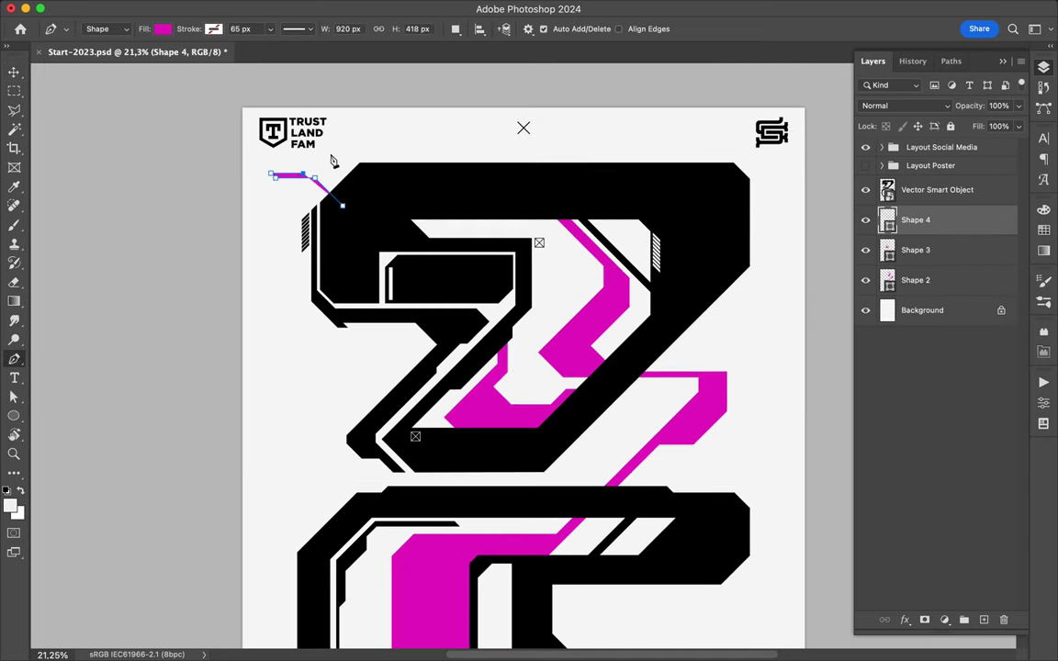
pyautogui.click(564, 147)
pyautogui.click(570, 162)
pyautogui.click(341, 204)
pyautogui.click(307, 267)
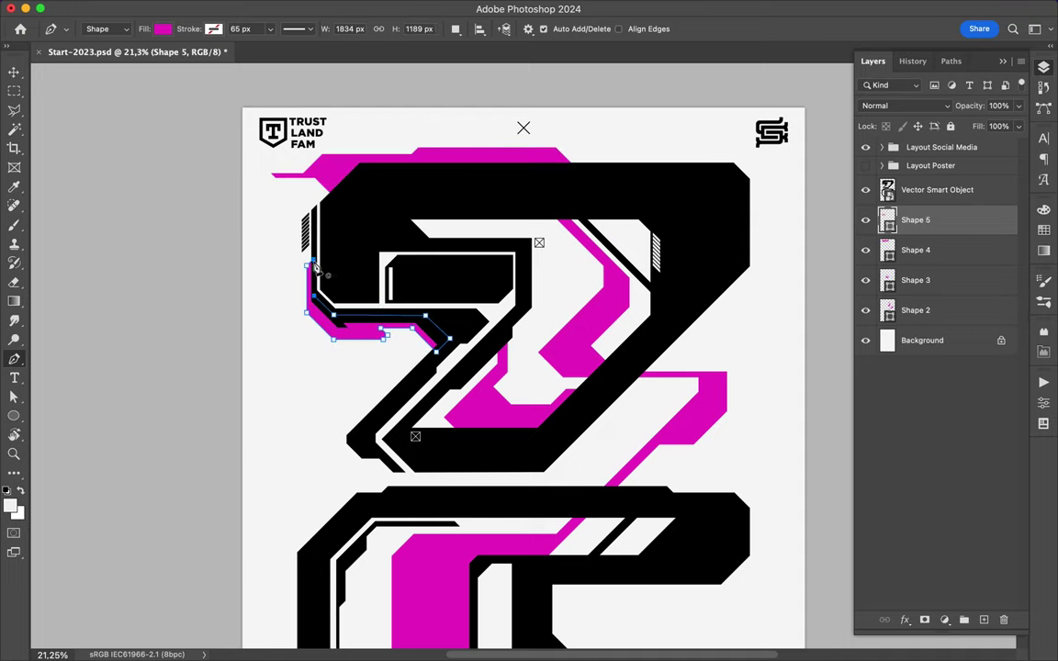
# Trace a magenta offset band around the S's bottom curve and up its left side
pyautogui.scroll(-3, 645, 289)
pyautogui.scroll(-5, 425, 349)
pyautogui.click(585, 577)
pyautogui.click(489, 568)
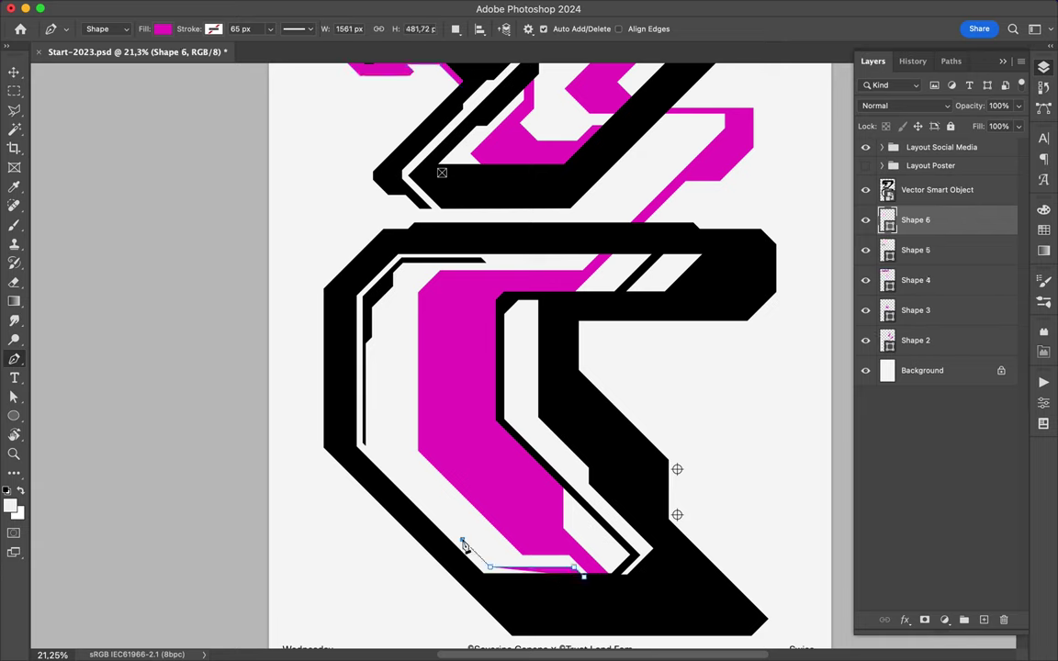
pyautogui.click(462, 528)
pyautogui.click(373, 434)
pyautogui.click(365, 313)
pyautogui.click(327, 327)
pyautogui.click(318, 359)
pyautogui.click(316, 390)
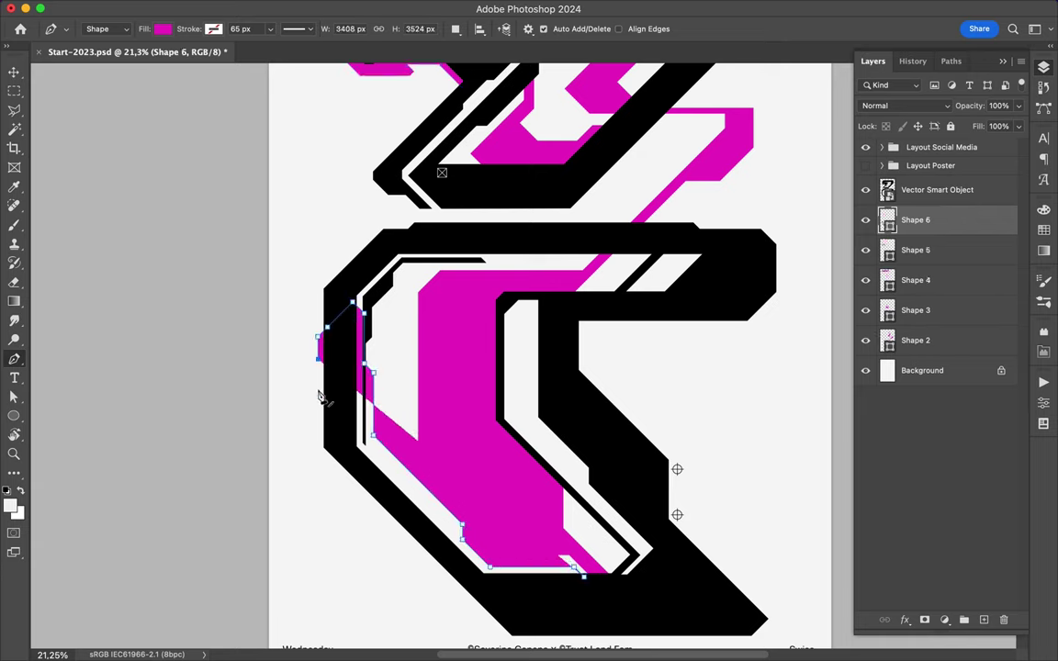
pyautogui.click(307, 451)
pyautogui.click(317, 460)
pyautogui.click(371, 506)
pyautogui.click(372, 544)
pyautogui.click(398, 570)
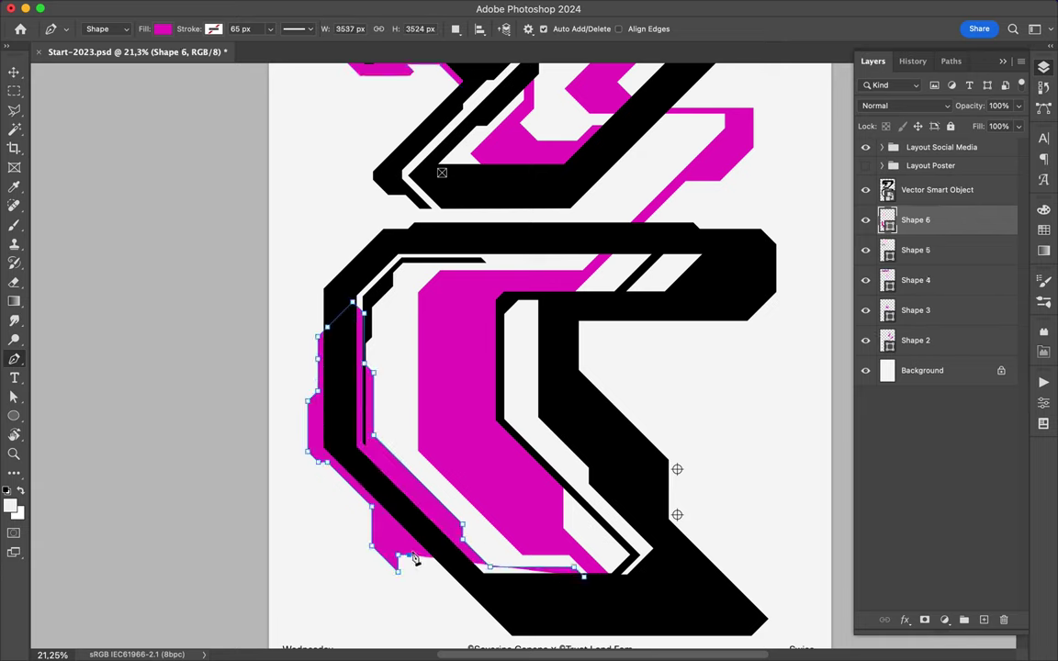
pyautogui.press('Return')
# Add offset shapes under the S's base and along its black diagonal
pyautogui.scroll(-5, 580, 612)
pyautogui.click(457, 504)
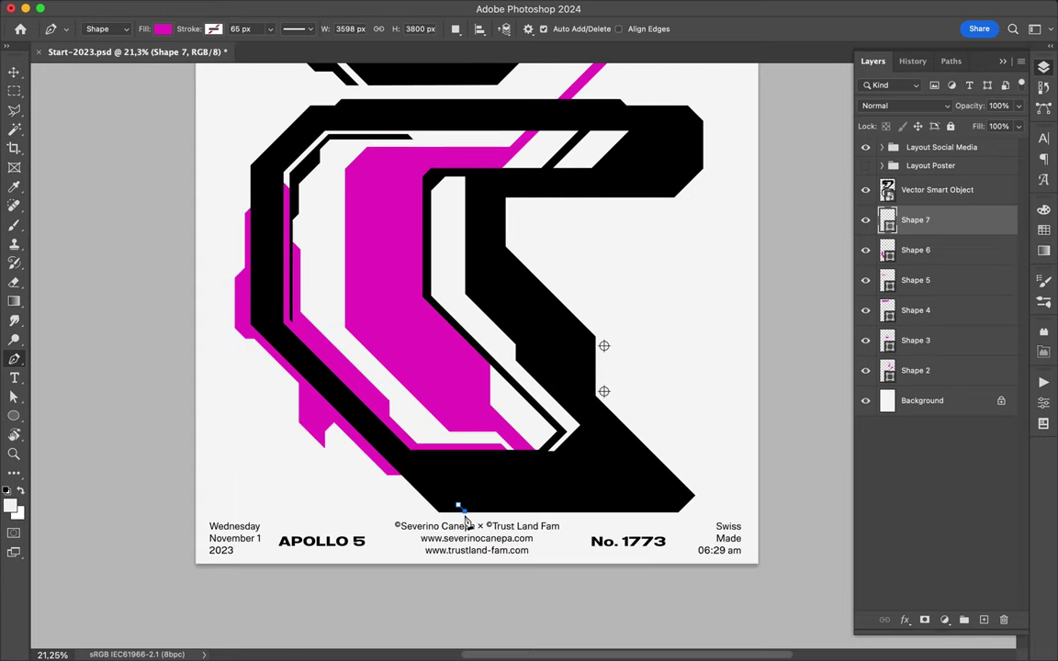
pyautogui.press('Return')
pyautogui.click(682, 484)
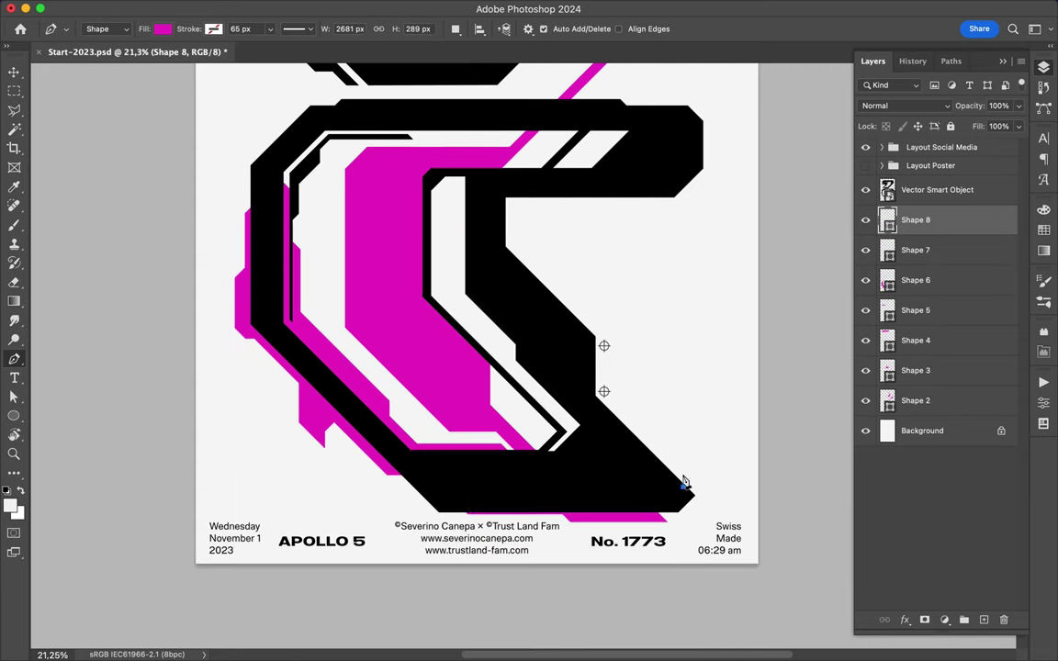
pyautogui.click(613, 405)
pyautogui.click(613, 301)
pyautogui.click(589, 276)
pyautogui.click(584, 311)
pyautogui.click(535, 266)
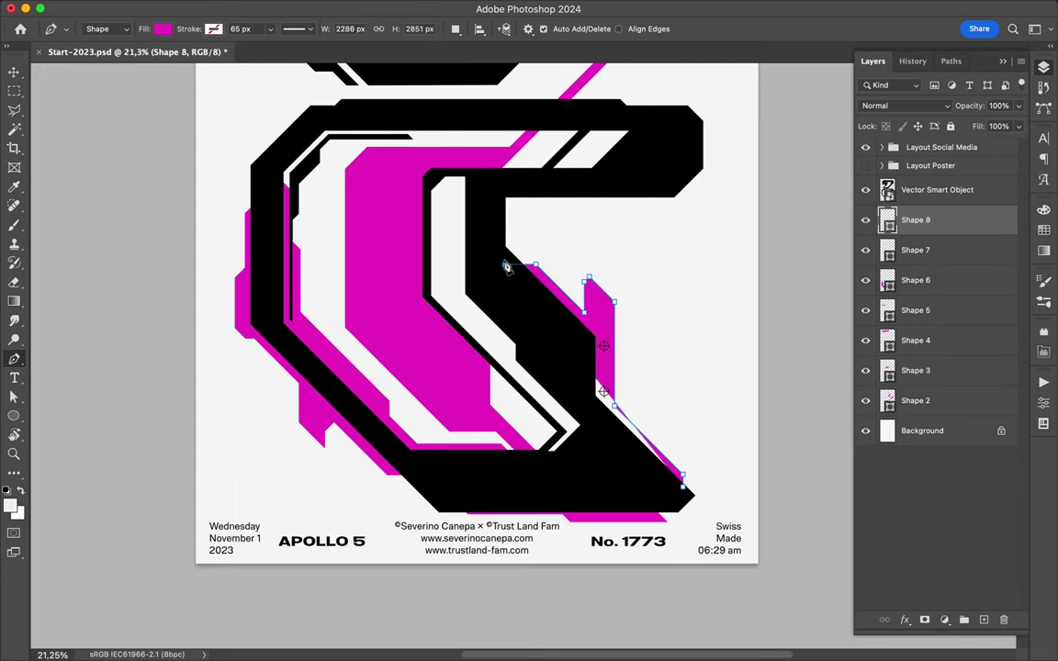
pyautogui.press('Return')
# Add magenta offsets under the S's top arm, beside its right edge and along its top
pyautogui.scroll(5, 545, 357)
pyautogui.moveTo(509, 339); pyautogui.dragTo(524, 354)
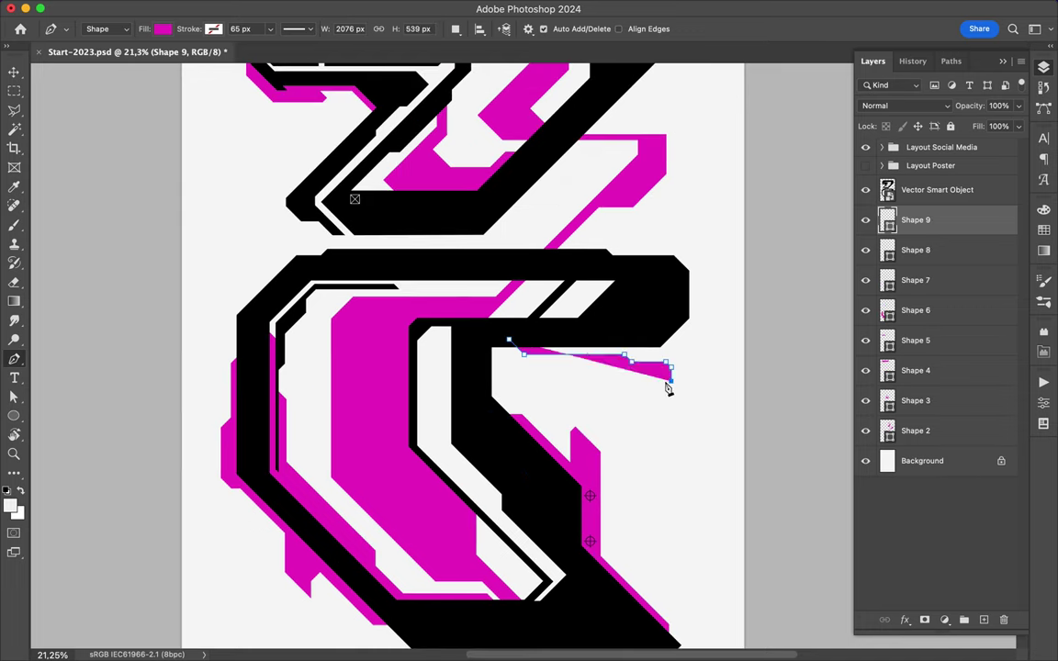
pyautogui.click(681, 380)
pyautogui.click(709, 353)
pyautogui.click(709, 290)
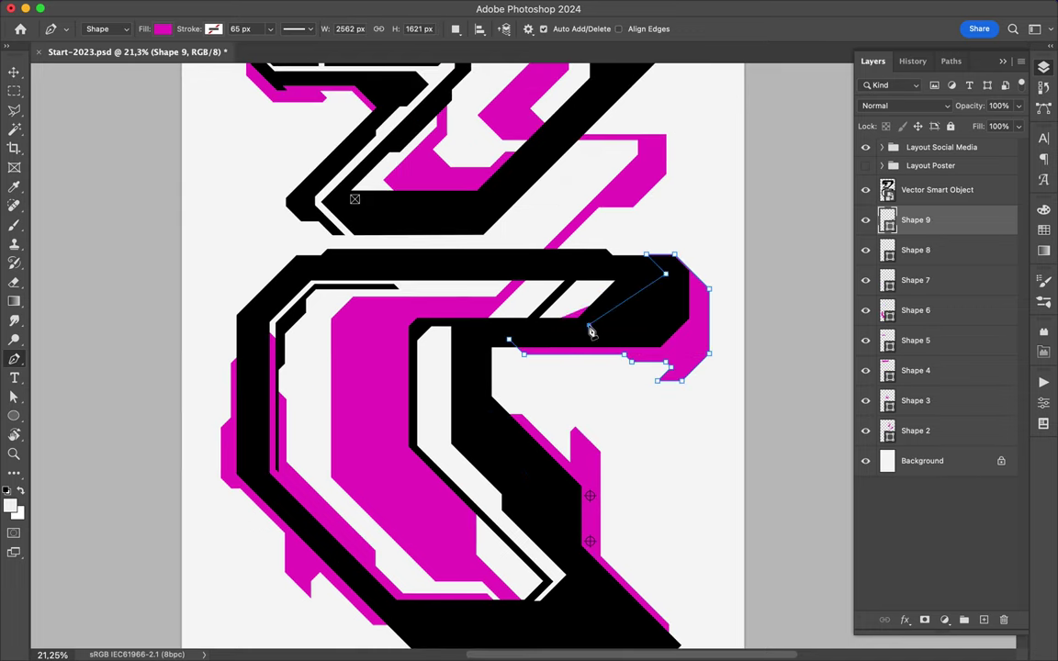
pyautogui.press('Return')
pyautogui.click(565, 292)
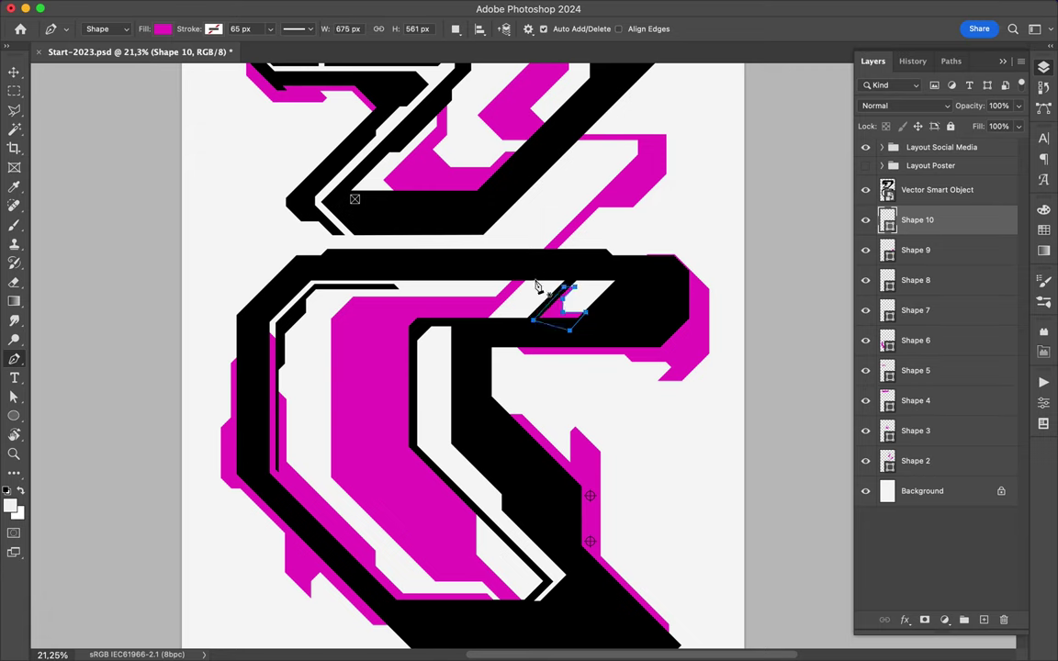
pyautogui.press('Return')
pyautogui.scroll(-1, 503, 239)
pyautogui.click(507, 272)
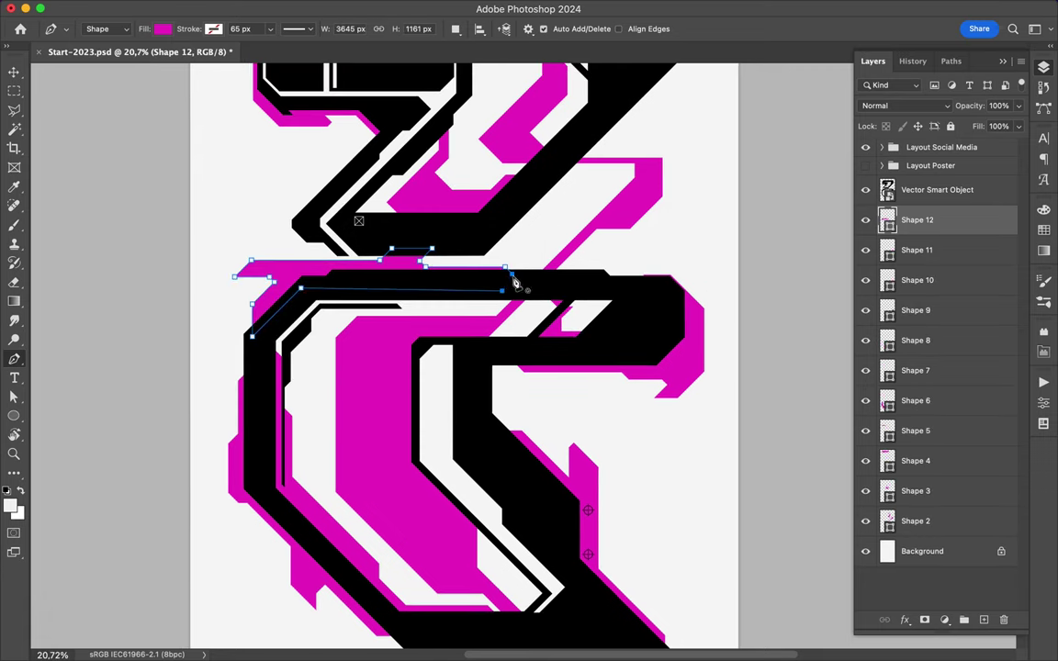
pyautogui.press('Return')
# Add accent shapes at the 2's top and right side, filling the newest one magenta
pyautogui.scroll(3, 437, 141)
pyautogui.click(367, 119)
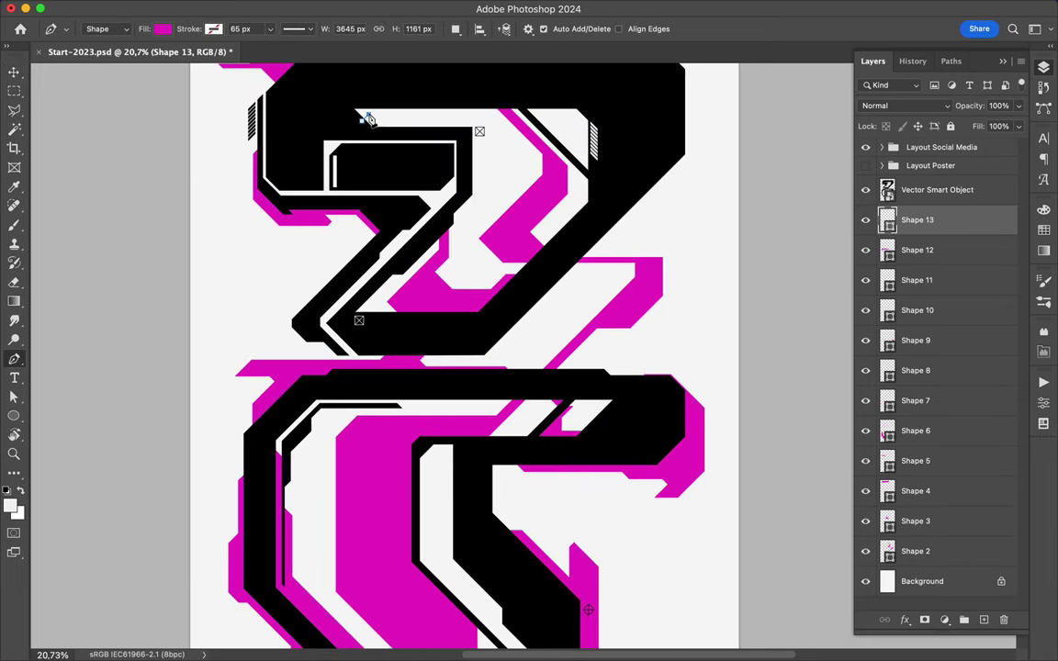
pyautogui.press('Return')
pyautogui.click(521, 104)
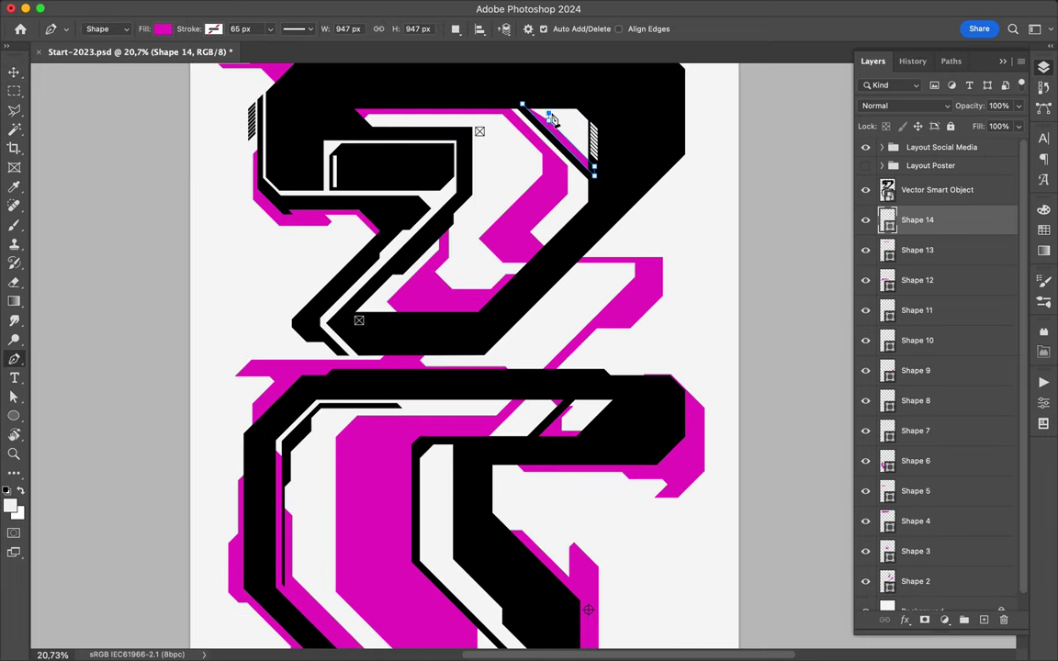
pyautogui.hotkey('ctrl', 'z')
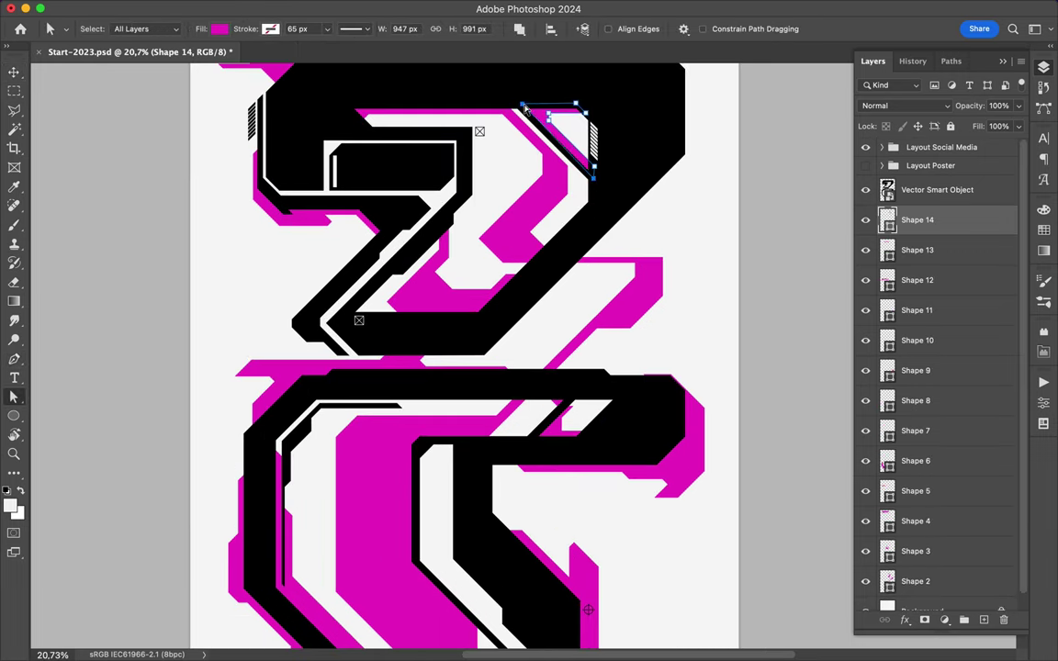
pyautogui.scroll(-1, 608, 248)
pyautogui.press('p')
pyautogui.moveTo(597, 243); pyautogui.dragTo(635, 213)
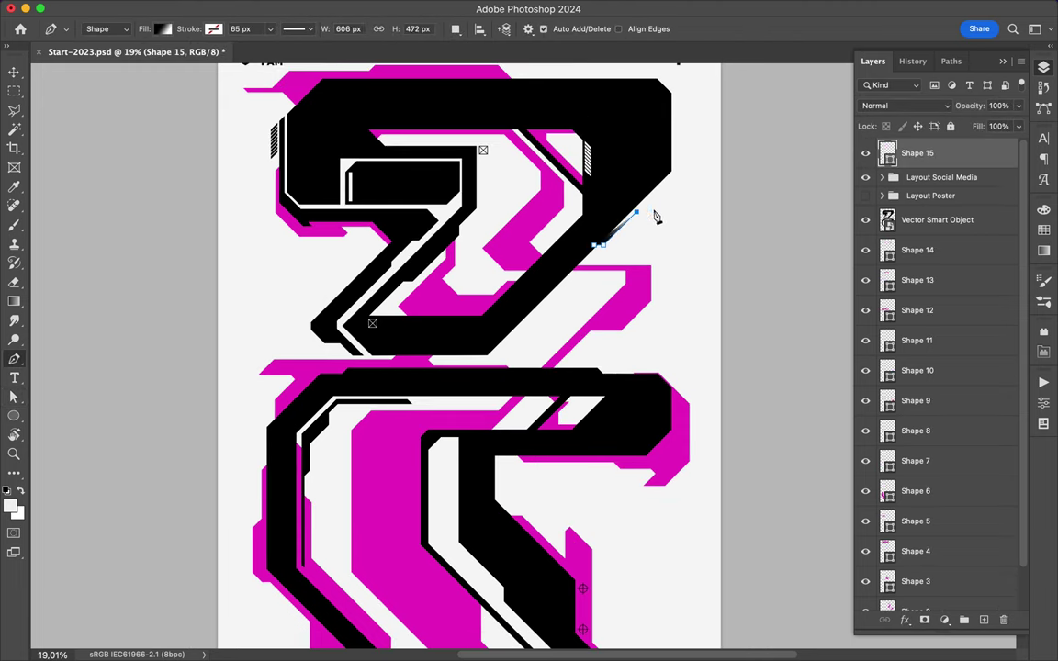
pyautogui.press('a')
pyautogui.click(218, 29)
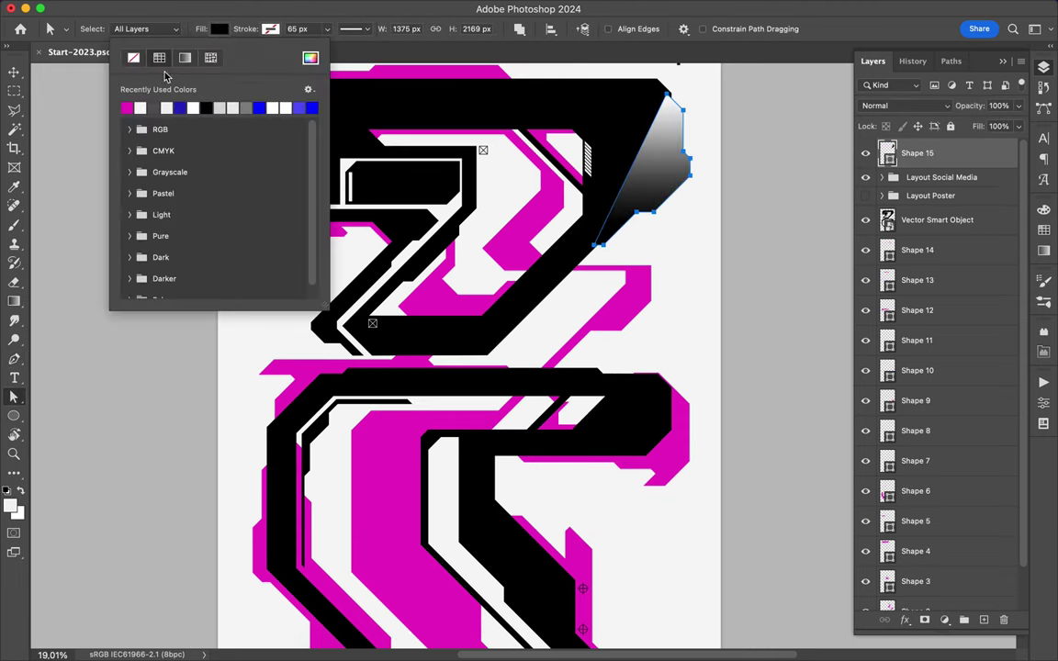
pyautogui.click(265, 106)
pyautogui.scroll(-2, 698, 275)
# Pull the magenta offset at the S's top-right upward to reshape it
pyautogui.scroll(-1, 701, 285)
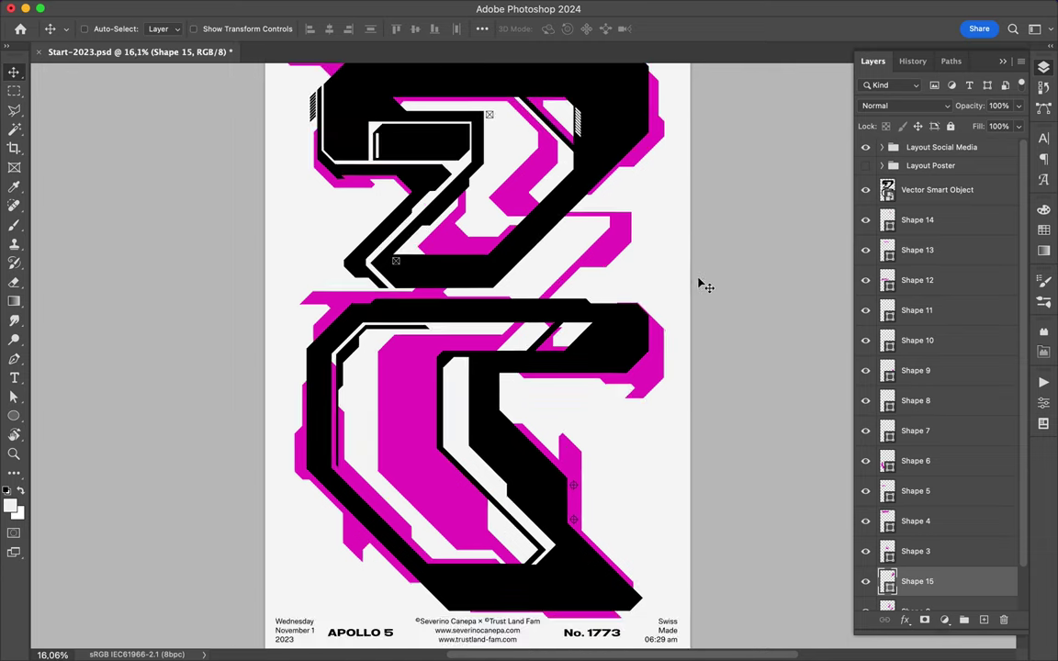
pyautogui.scroll(1, 670, 293)
pyautogui.click(655, 303)
pyautogui.moveTo(656, 306); pyautogui.dragTo(704, 320)
pyautogui.scroll(-1, 720, 330)
# Select the S's magenta offset shape with Direct Selection
pyautogui.press('p')
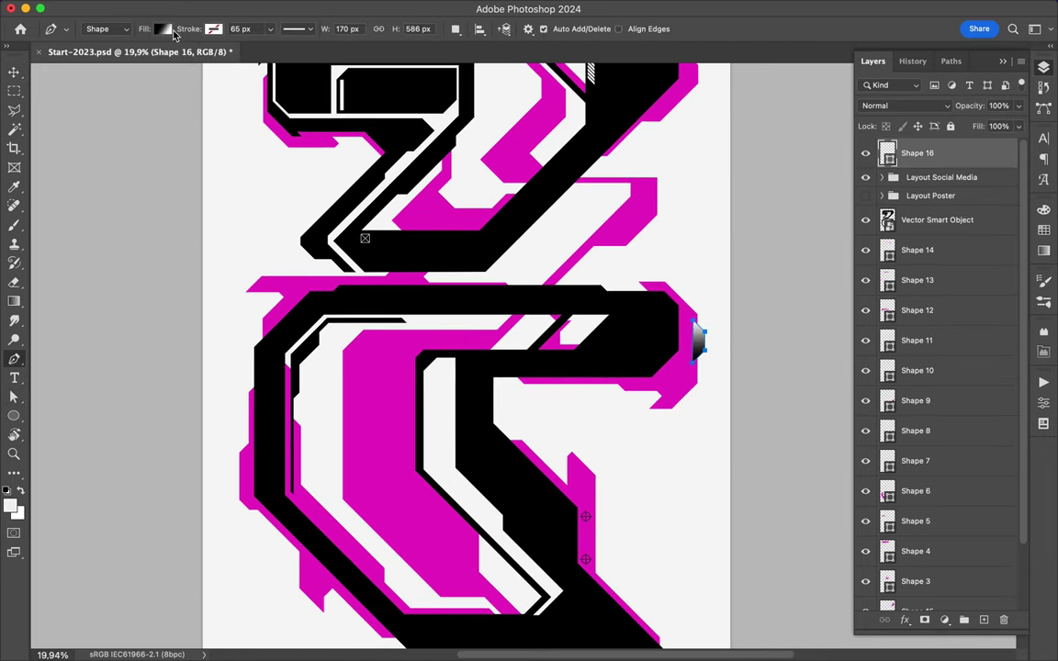
pyautogui.click(163, 28)
pyautogui.press('Escape')
pyautogui.press('a')
pyautogui.scroll(1, 680, 413)
pyautogui.click(668, 404)
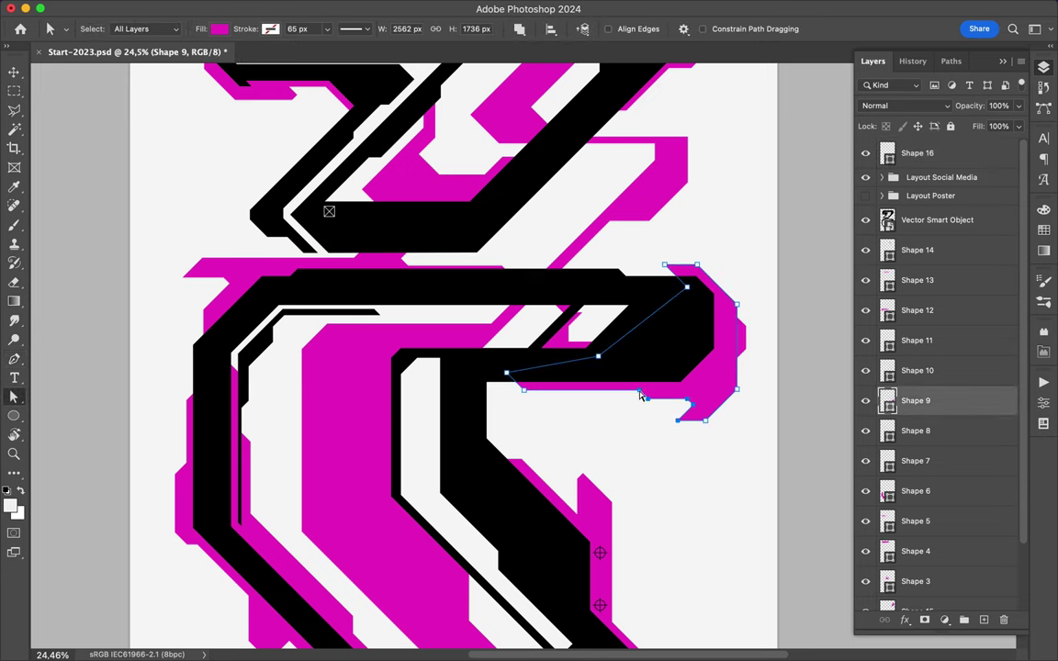
pyautogui.scroll(-2, 580, 439)
pyautogui.scroll(-1, 597, 422)
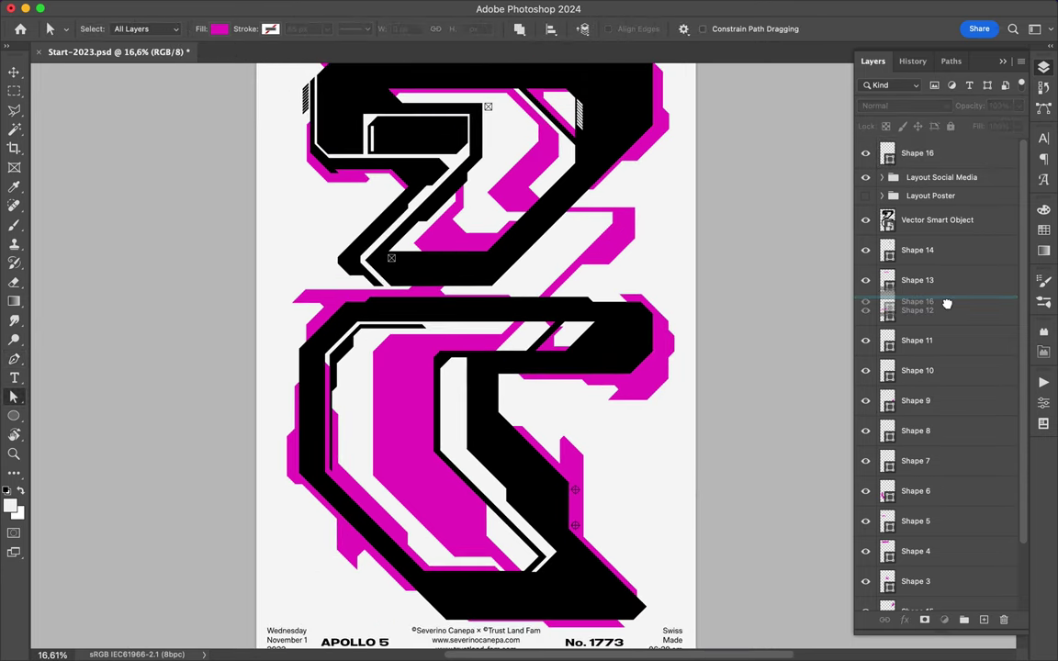
# Move Shape 16 between Shape 13 and Shape 12 in the Layers panel
pyautogui.moveTo(918, 152); pyautogui.dragTo(944, 295)
pyautogui.click(918, 189)
pyautogui.scroll(1, 650, 302)
pyautogui.click(642, 285)
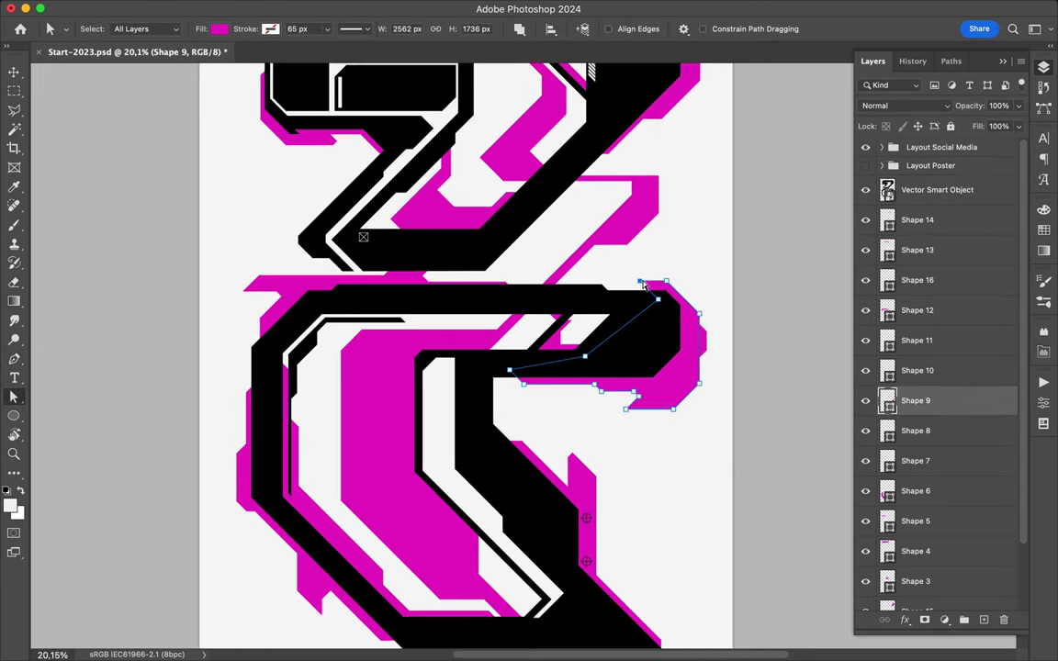
pyautogui.click(697, 276)
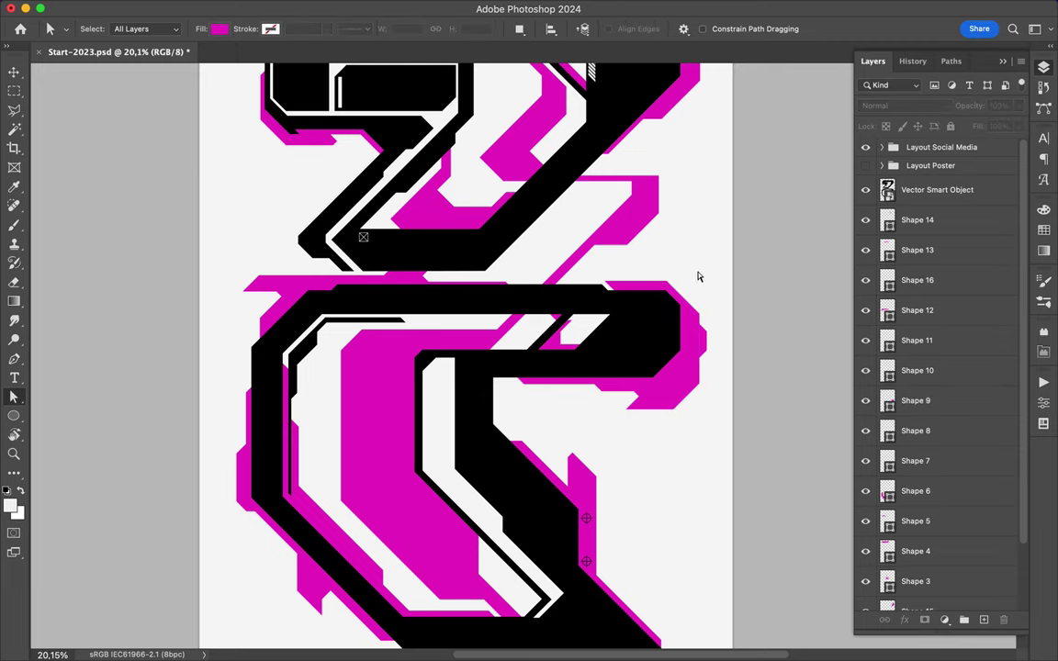
pyautogui.click(692, 371)
pyautogui.click(699, 442)
pyautogui.scroll(-1, 704, 434)
# Select the artwork layers and move them up the layer stack
pyautogui.press('v')
pyautogui.scroll(-1, 703, 433)
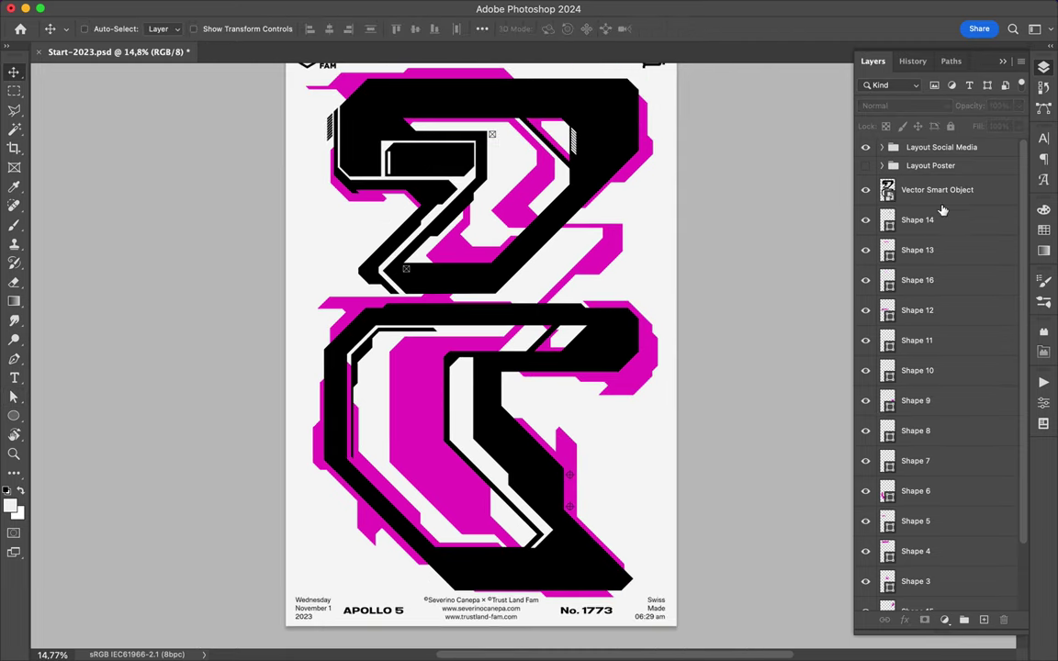
pyautogui.click(937, 190)
pyautogui.scroll(-2, 946, 413)
pyautogui.keyDown('shift'); pyautogui.click(918, 595); pyautogui.keyUp('shift')
pyautogui.scroll(2, 935, 367)
pyautogui.moveTo(934, 202); pyautogui.dragTo(933, 174)
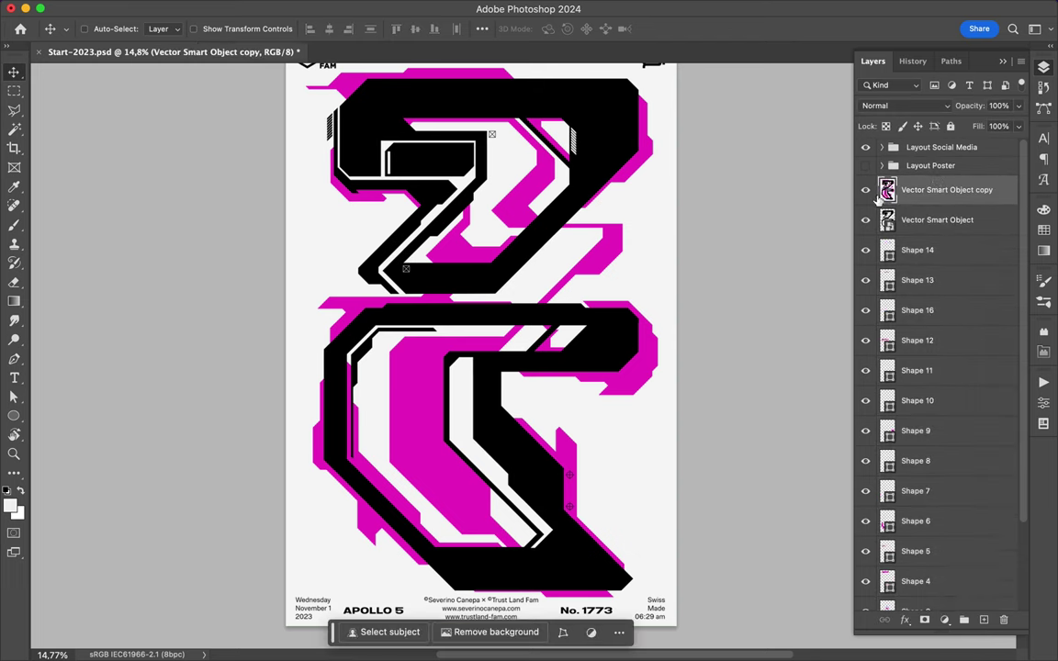
# Draw a tall white-filled rectangle over the upper artwork
pyautogui.press('u')
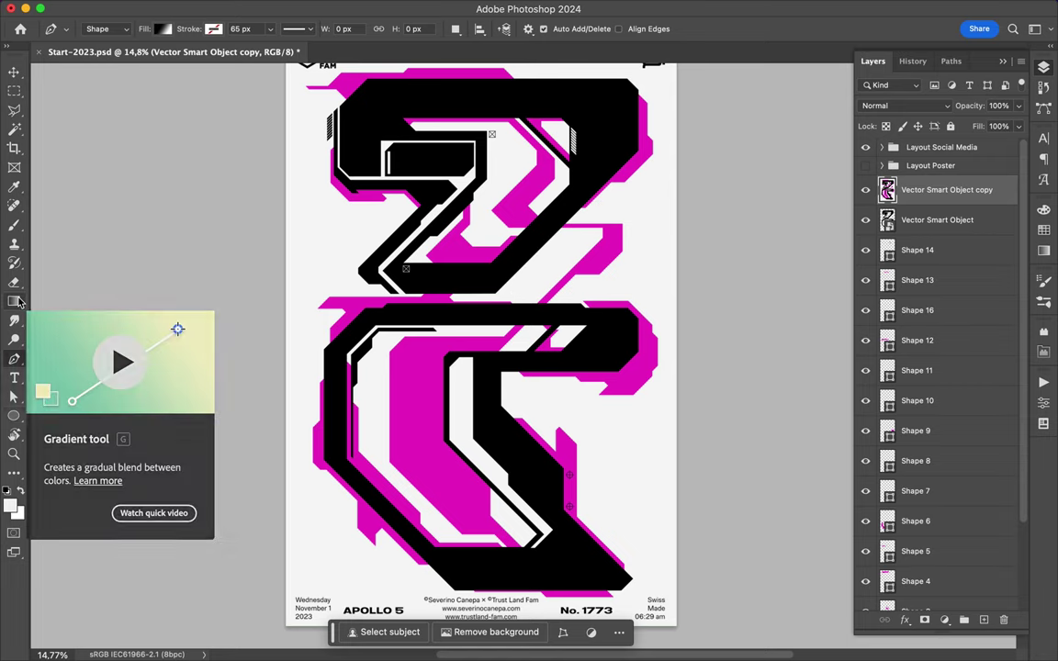
pyautogui.click(14, 415)
pyautogui.moveTo(451, 66)
pyautogui.mouseDown()
pyautogui.moveTo(560, 276)
pyautogui.moveTo(567, 472)
pyautogui.mouseUp()
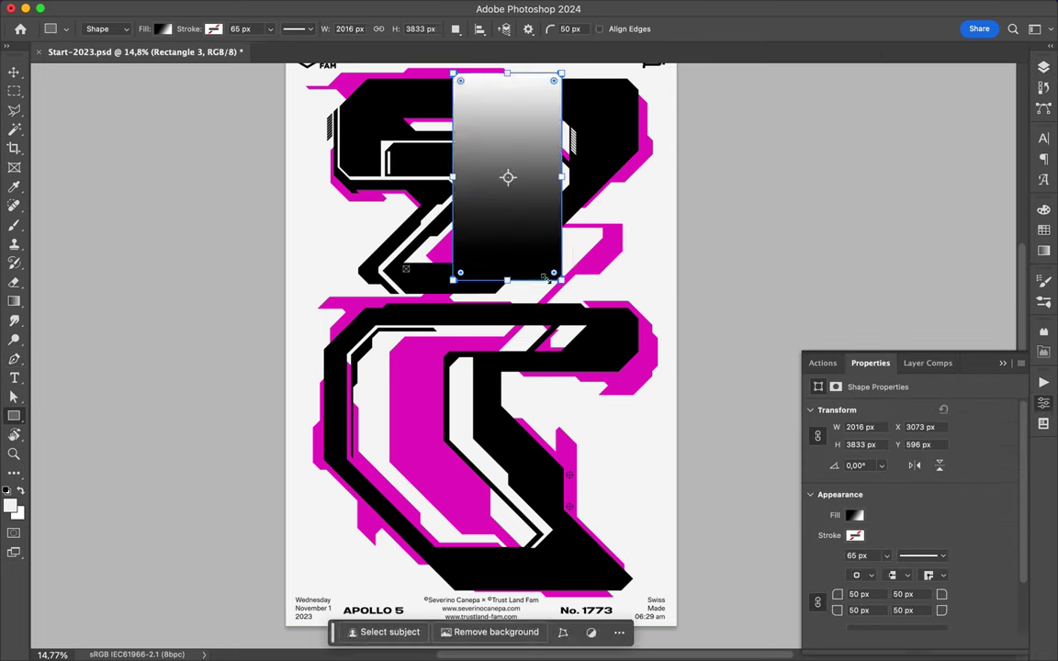
pyautogui.press('v')
pyautogui.press('u')
pyautogui.click(115, 28)
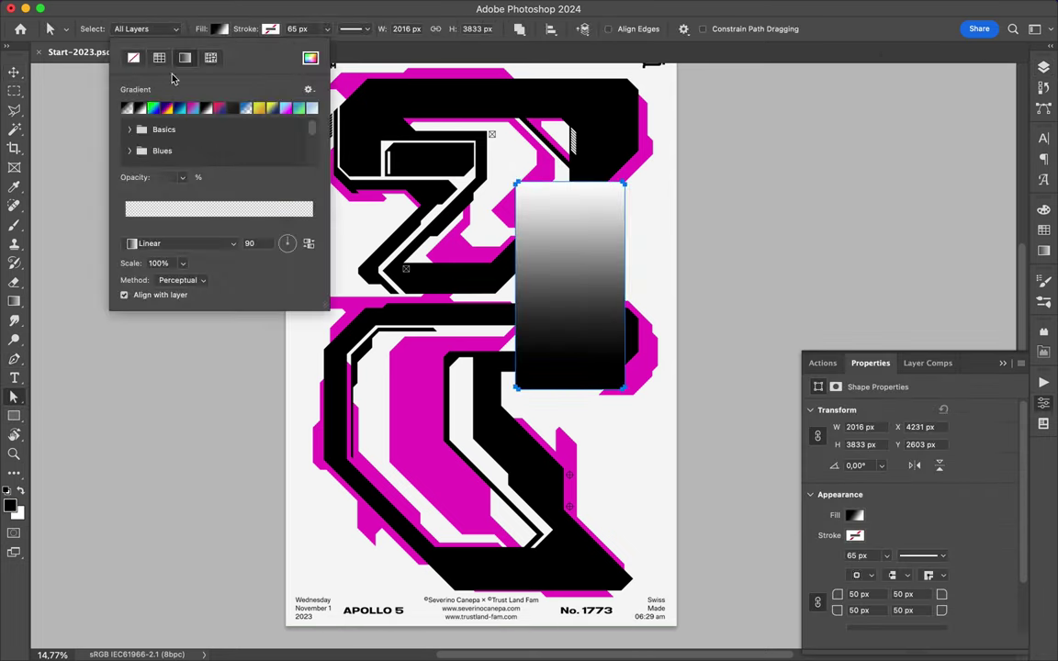
pyautogui.click(152, 53)
# Place the rectangle beneath the Vector Smart Object copy in Layers
pyautogui.press('v')
pyautogui.click(1043, 67)
pyautogui.moveTo(932, 190); pyautogui.dragTo(959, 201)
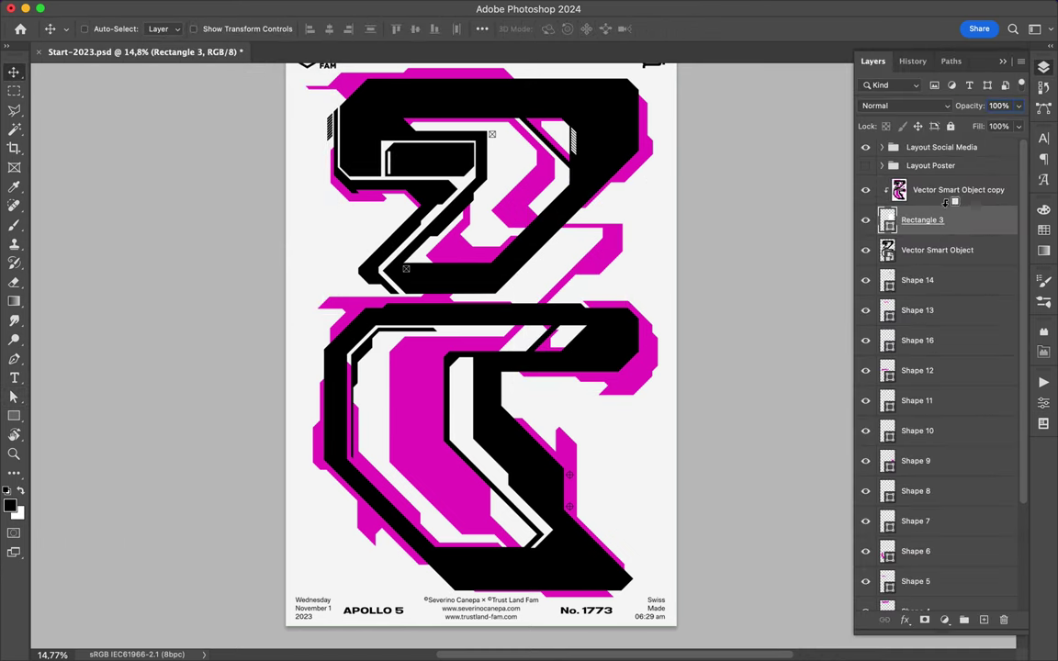
# Clip the artwork copy into the rectangle and apply a 21.9-pixel Gaussian Blur
pyautogui.click(958, 191)
pyautogui.press('super+alt+g')
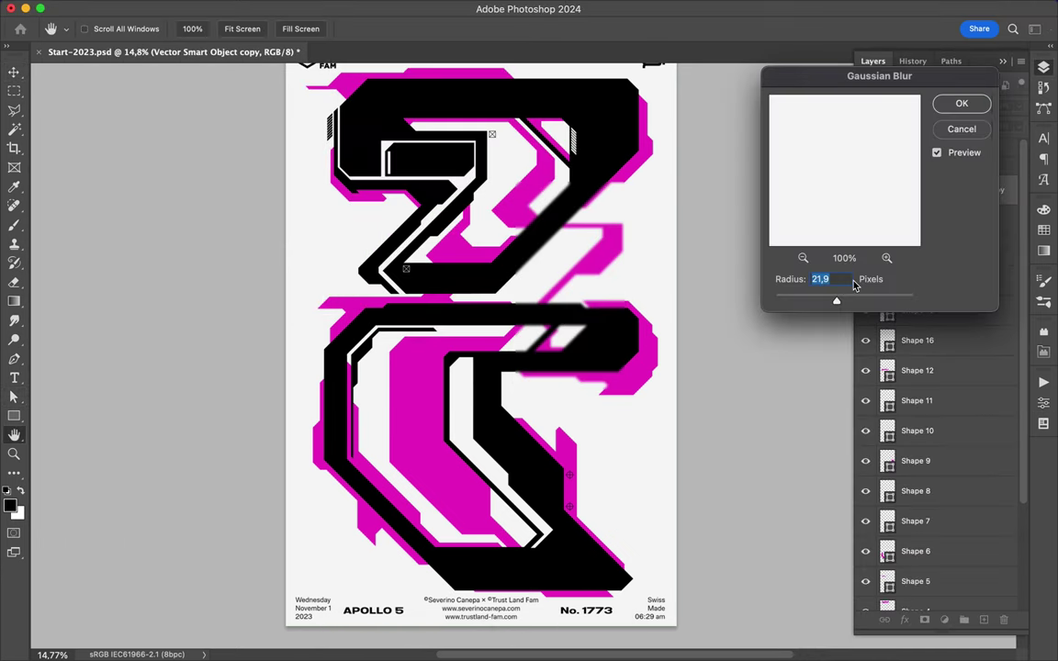
pyautogui.moveTo(793, 296); pyautogui.dragTo(849, 304)
pyautogui.click(960, 102)
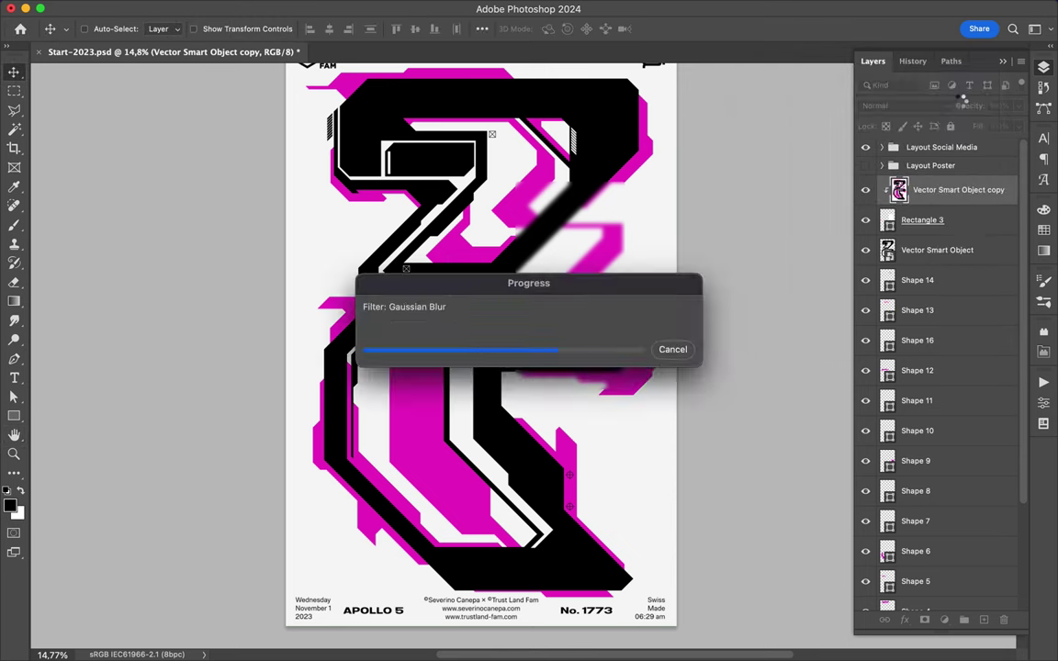
# Apply a Frosted Glass filter with Distortion 10, Smoothness 10 and Scaling 67
pyautogui.scroll(2, 535, 203)
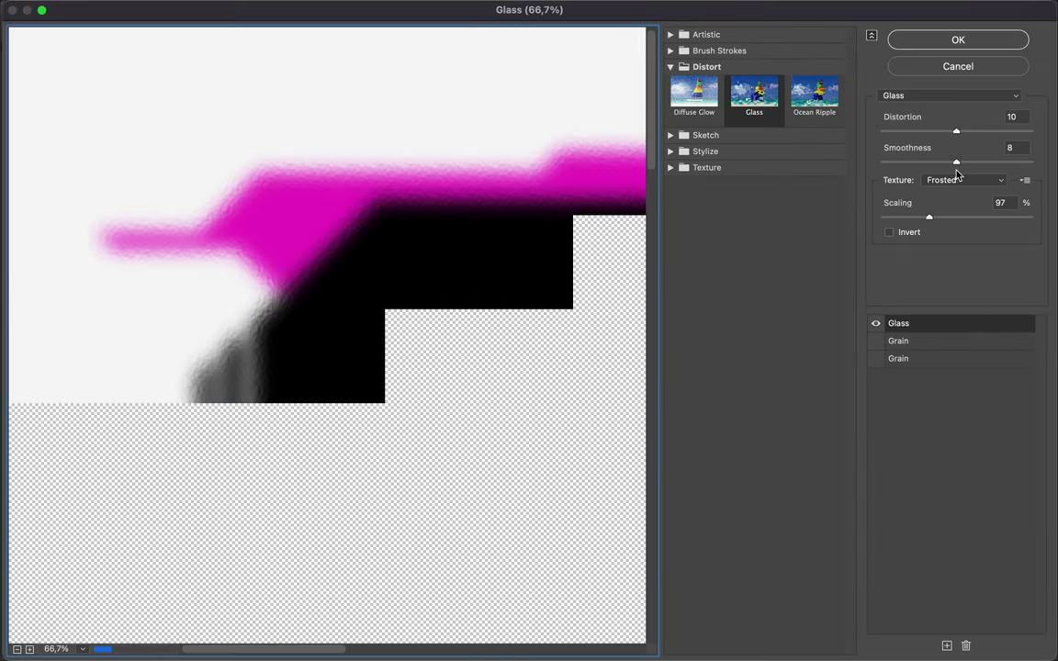
pyautogui.moveTo(928, 217); pyautogui.dragTo(899, 217)
pyautogui.moveTo(904, 163)
pyautogui.mouseDown()
pyautogui.moveTo(981, 163)
pyautogui.moveTo(885, 134)
pyautogui.mouseUp()
pyautogui.write('10')
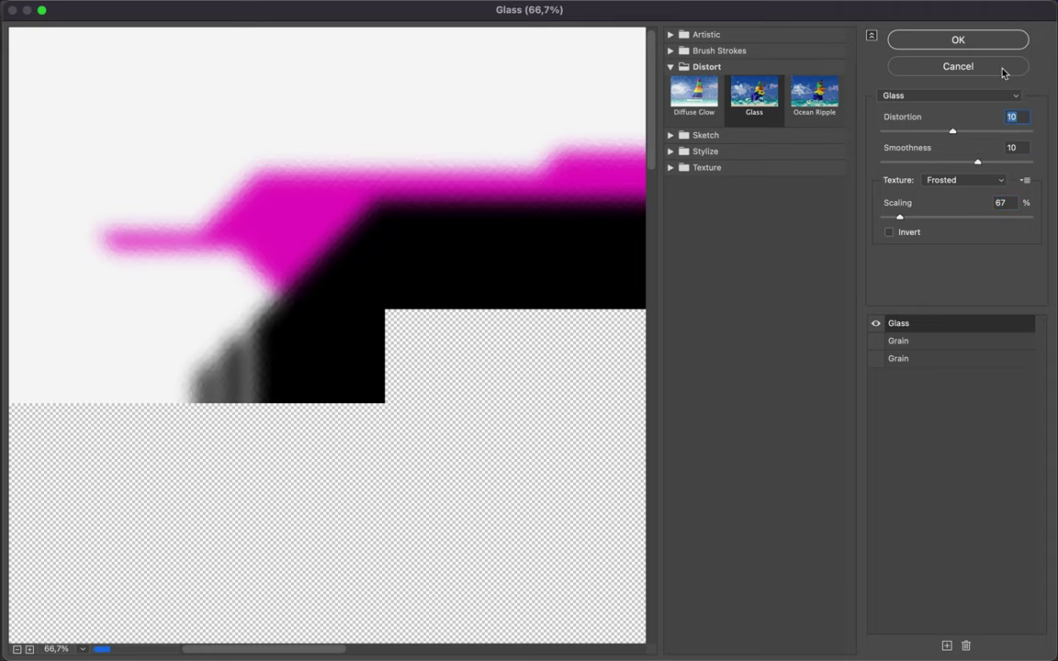
pyautogui.click(985, 42)
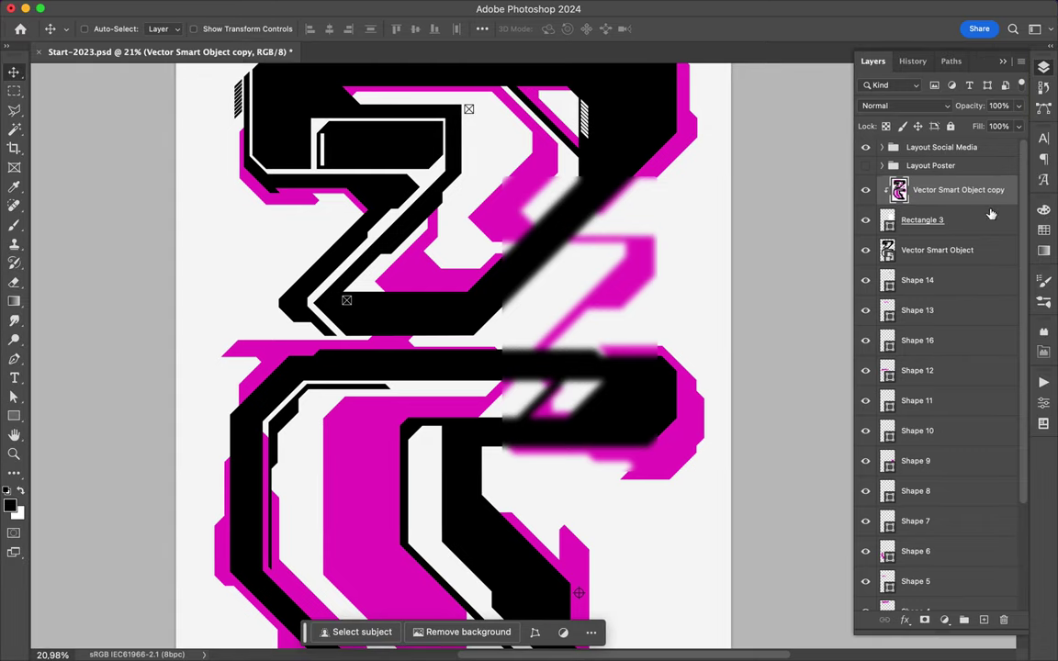
# Give Rectangle 3 Bevel & Emboss, Gradient Overlay and Drop Shadow layer styles
pyautogui.doubleClick(968, 222)
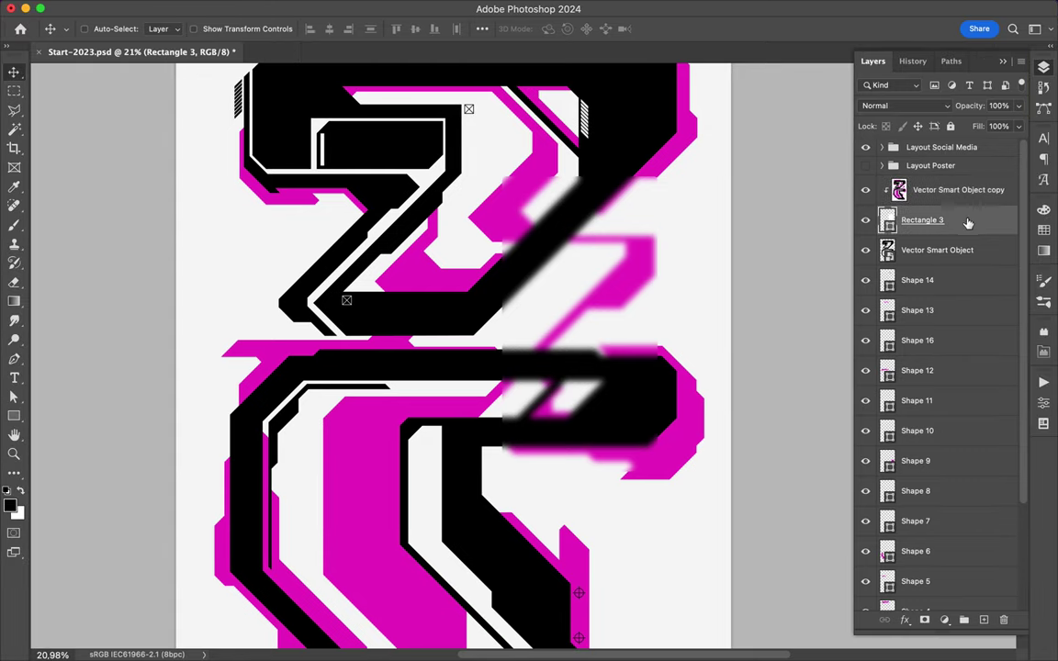
pyautogui.click(360, 421)
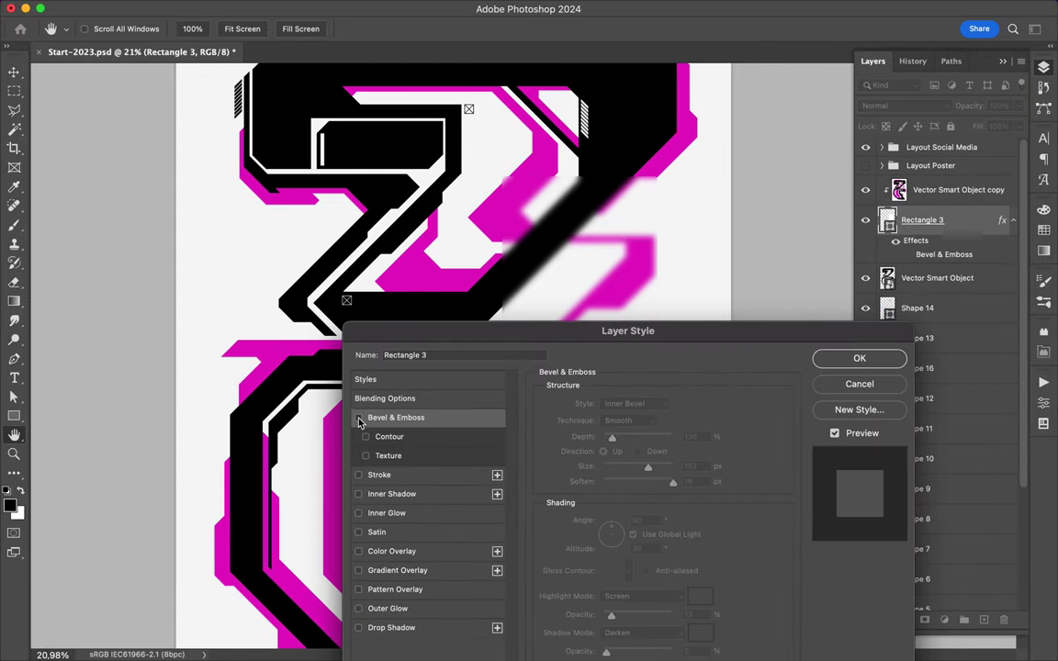
pyautogui.click(358, 571)
pyautogui.click(358, 627)
pyautogui.moveTo(505, 330)
pyautogui.mouseDown()
pyautogui.moveTo(648, 217)
pyautogui.moveTo(349, 275)
pyautogui.mouseUp()
pyautogui.press('Return')
pyautogui.scroll(-3, 525, 308)
# Draw the Shape 17 pen outline running from the 2's top down past the S
pyautogui.press('p')
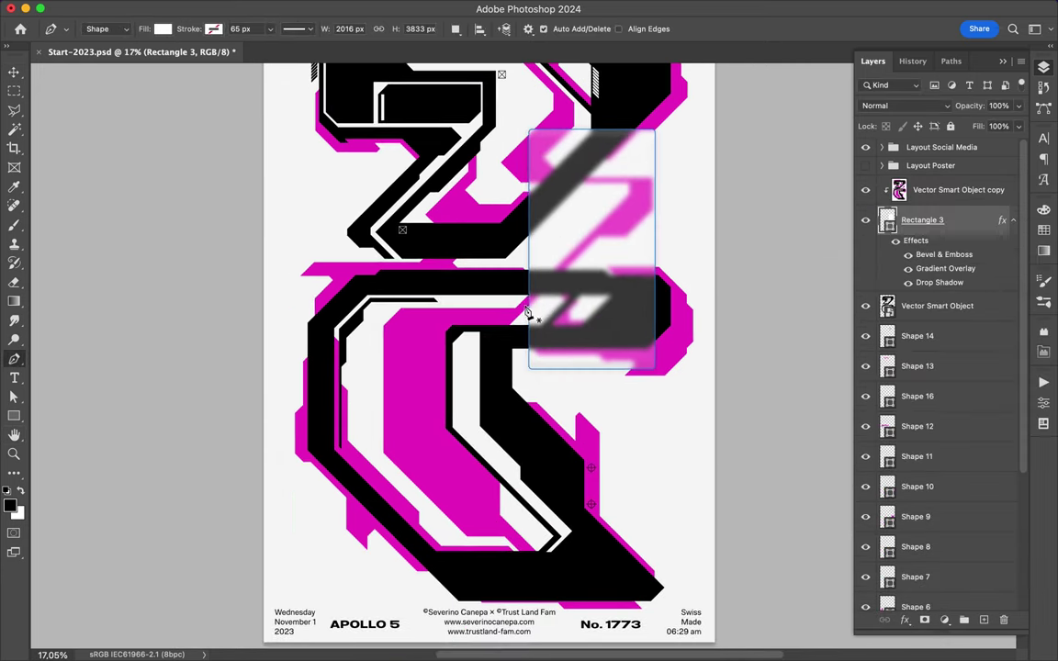
pyautogui.click(323, 535)
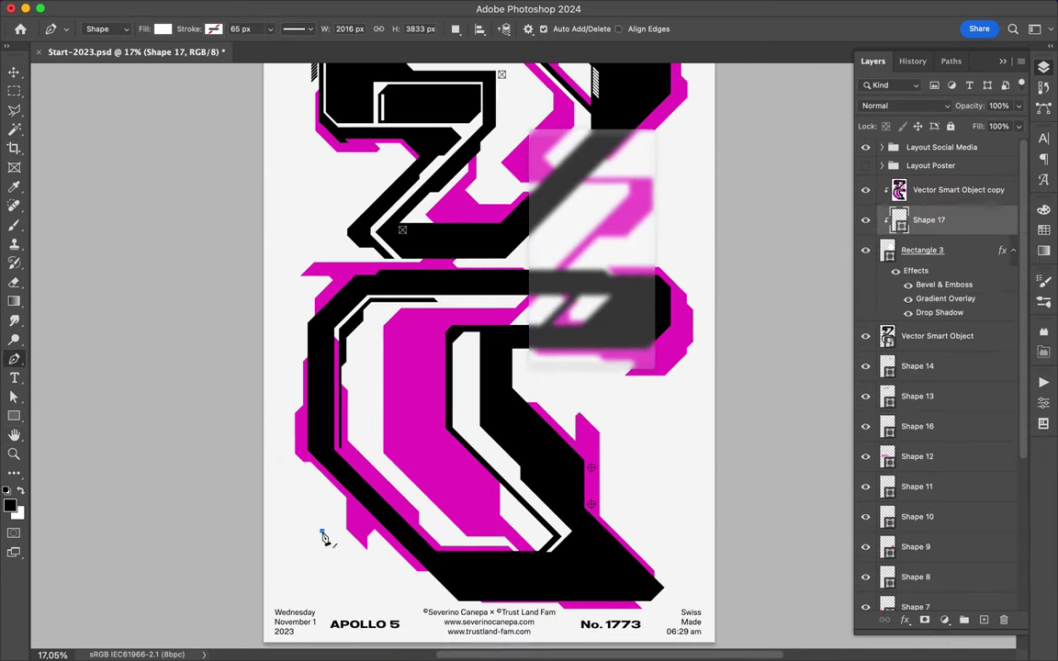
pyautogui.scroll(2, 520, 75)
pyautogui.click(529, 92)
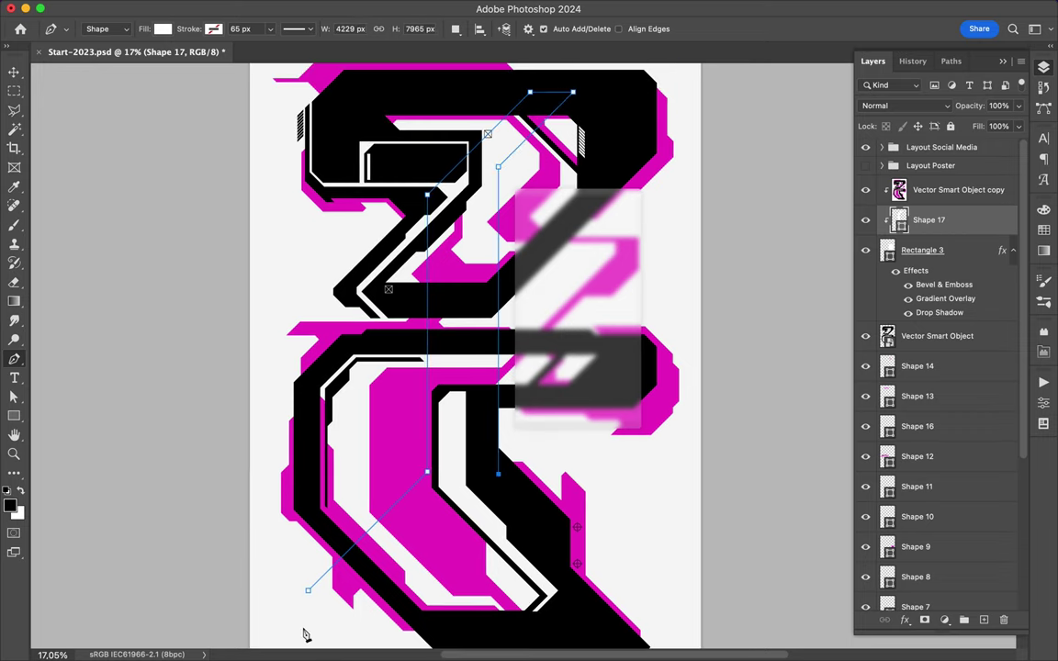
pyautogui.click(344, 628)
pyautogui.scroll(-3, 344, 628)
pyautogui.scroll(-4, 326, 520)
# Show the grid and drag Shape 17's anchors so its left edge is vertical
pyautogui.press('a')
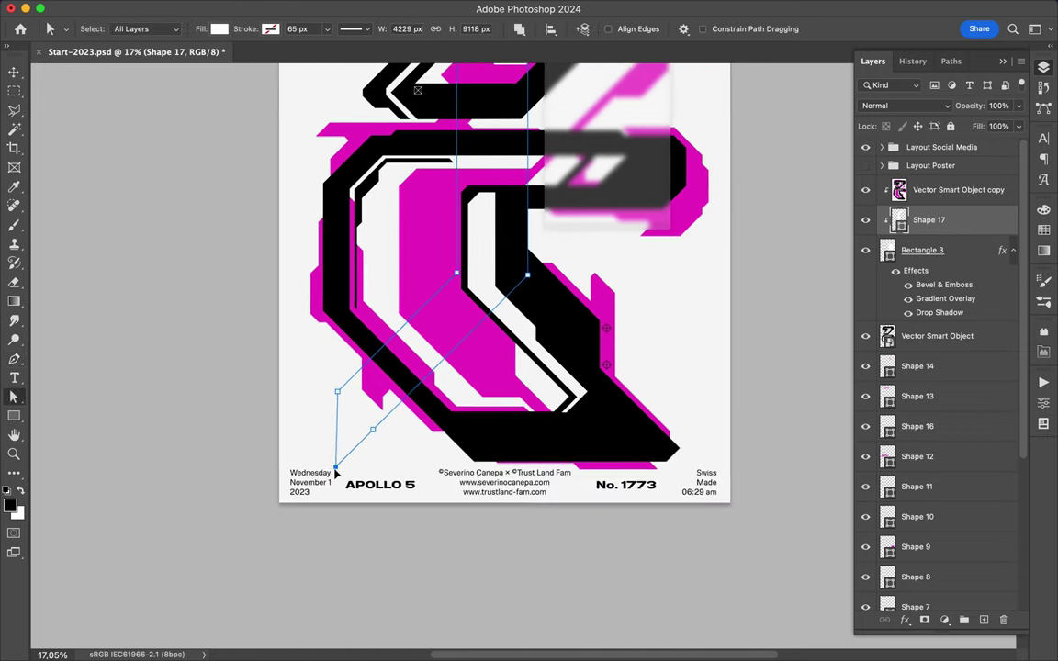
pyautogui.moveTo(344, 464); pyautogui.dragTo(346, 446)
pyautogui.hotkey('ctrl', "'")
pyautogui.scroll(3, 349, 440)
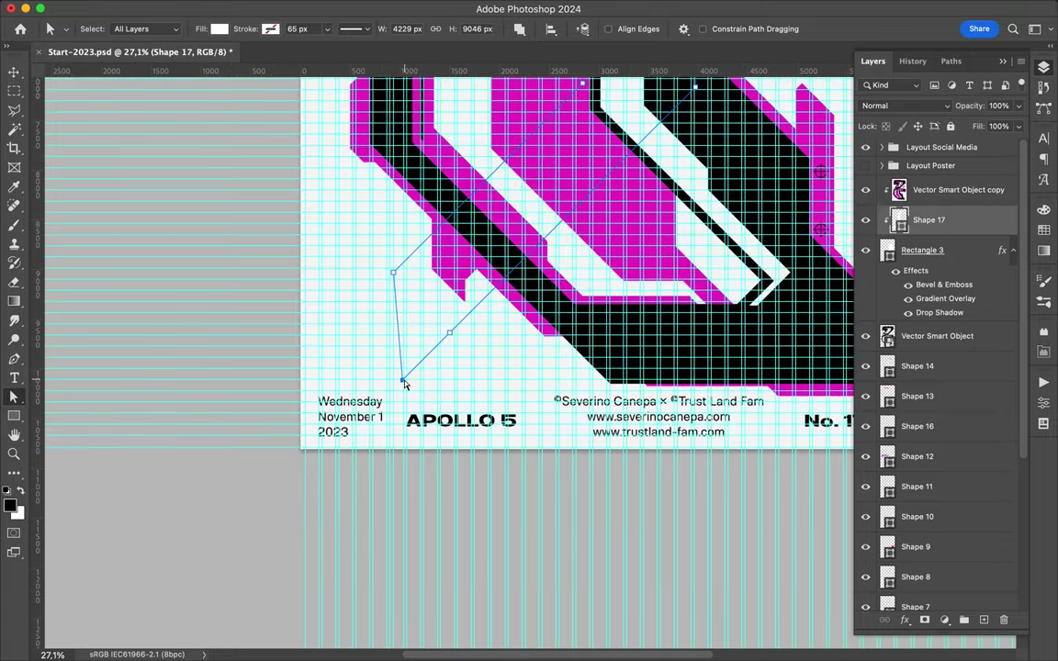
pyautogui.scroll(3, 367, 404)
pyautogui.moveTo(361, 386); pyautogui.dragTo(349, 395)
# Shorten the outline's left edge, fit the poster in view and hide the grid
pyautogui.scroll(2, 349, 402)
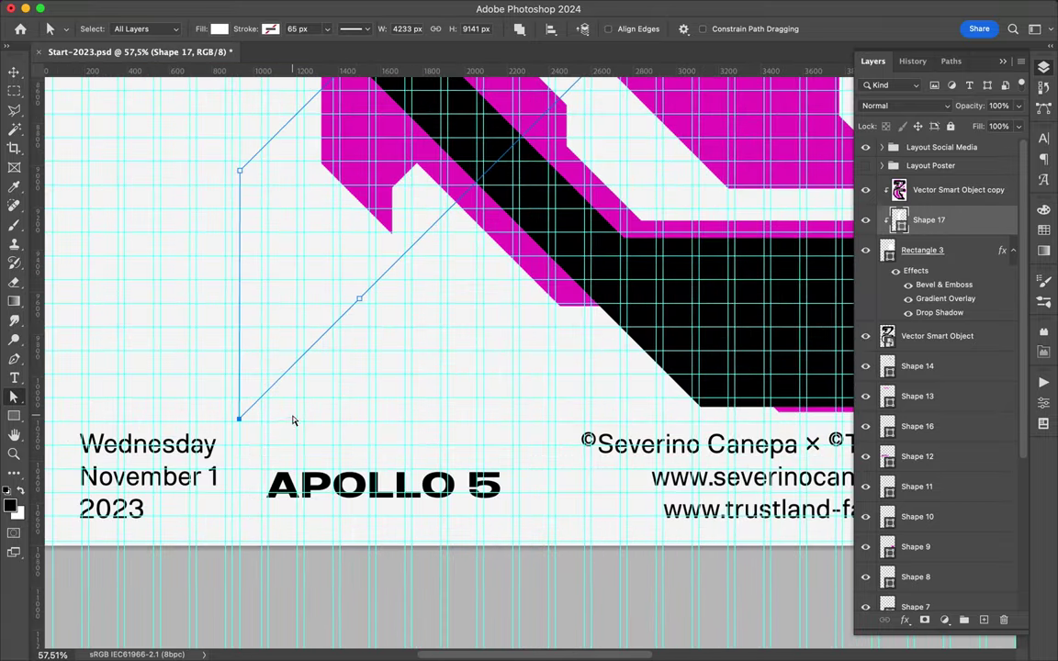
pyautogui.scroll(2, 293, 421)
pyautogui.scroll(2, 281, 448)
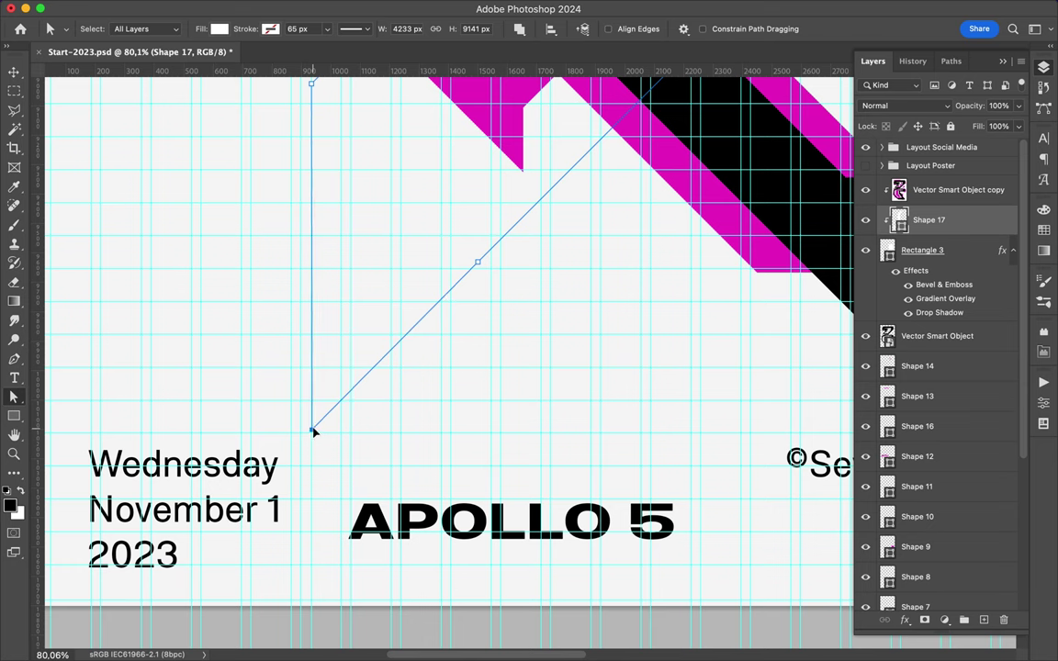
pyautogui.moveTo(313, 431); pyautogui.dragTo(310, 413)
pyautogui.scroll(1, 310, 436)
pyautogui.scroll(1, 314, 434)
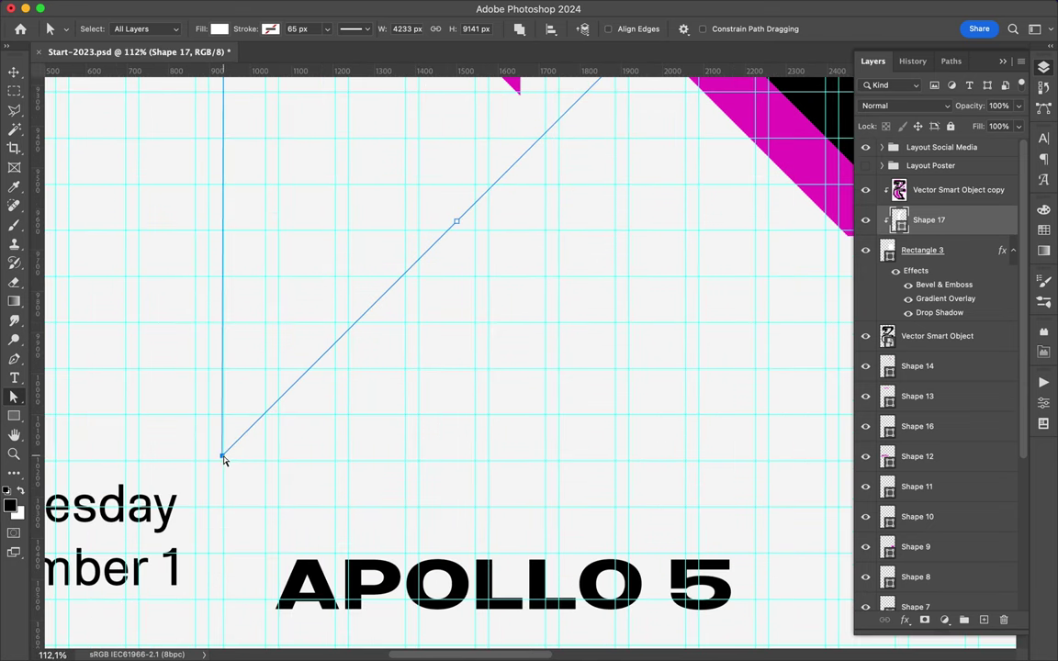
pyautogui.hotkey('ctrl', '0')
pyautogui.click(575, 10)
pyautogui.moveTo(435, 304)
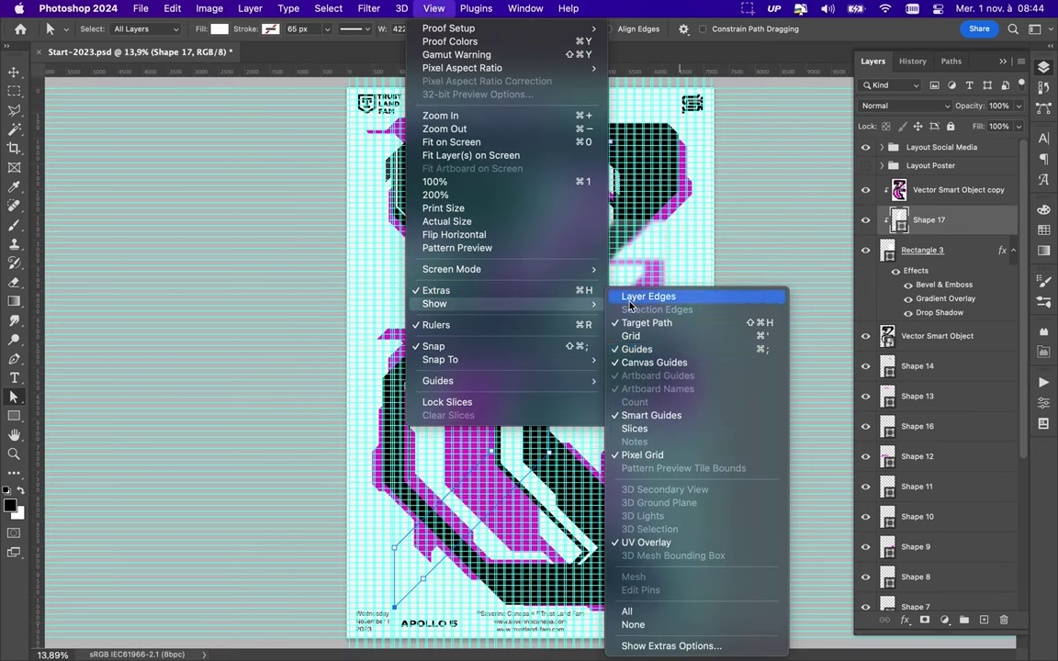
pyautogui.click(661, 406)
# Clip a blurred artwork copy into Shape 17, paste the panel layer style, and set 67% opacity
pyautogui.moveTo(929, 220); pyautogui.dragTo(929, 184)
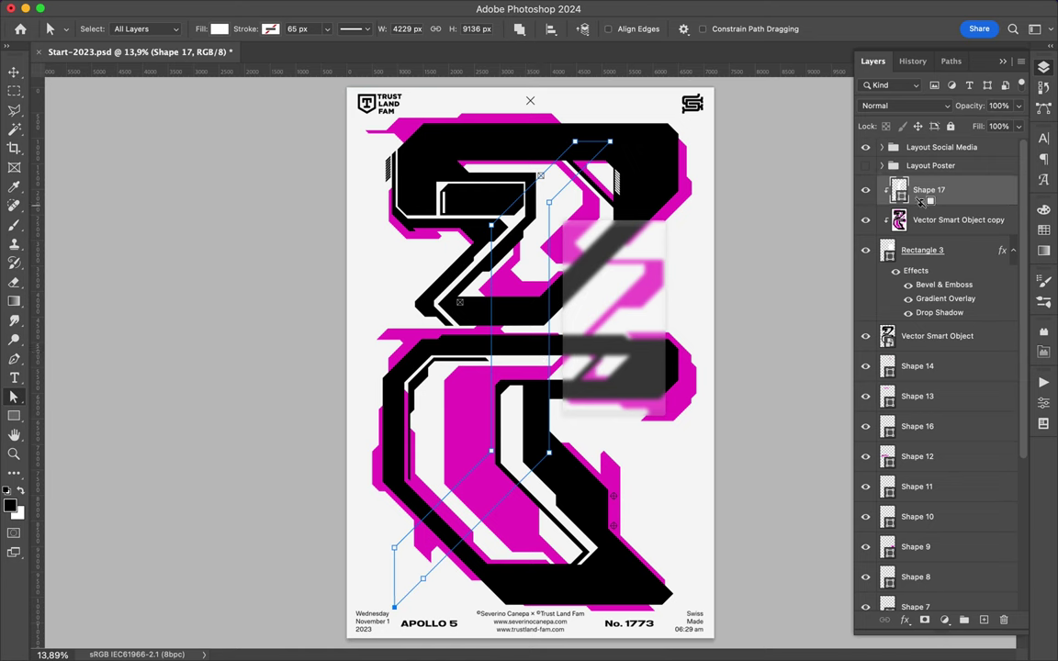
pyautogui.moveTo(895, 219); pyautogui.dragTo(925, 193)
pyautogui.keyDown('alt'); pyautogui.click(924, 201); pyautogui.keyUp('alt')
pyautogui.rightClick(923, 280)
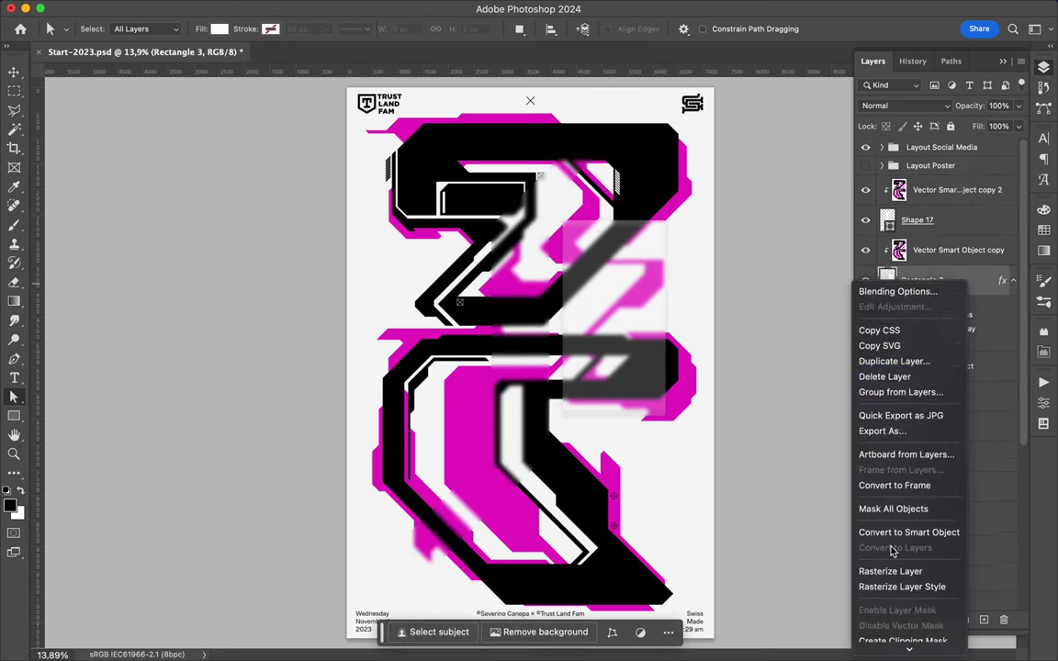
pyautogui.press('Escape')
pyautogui.rightClick(919, 219)
pyautogui.click(883, 598)
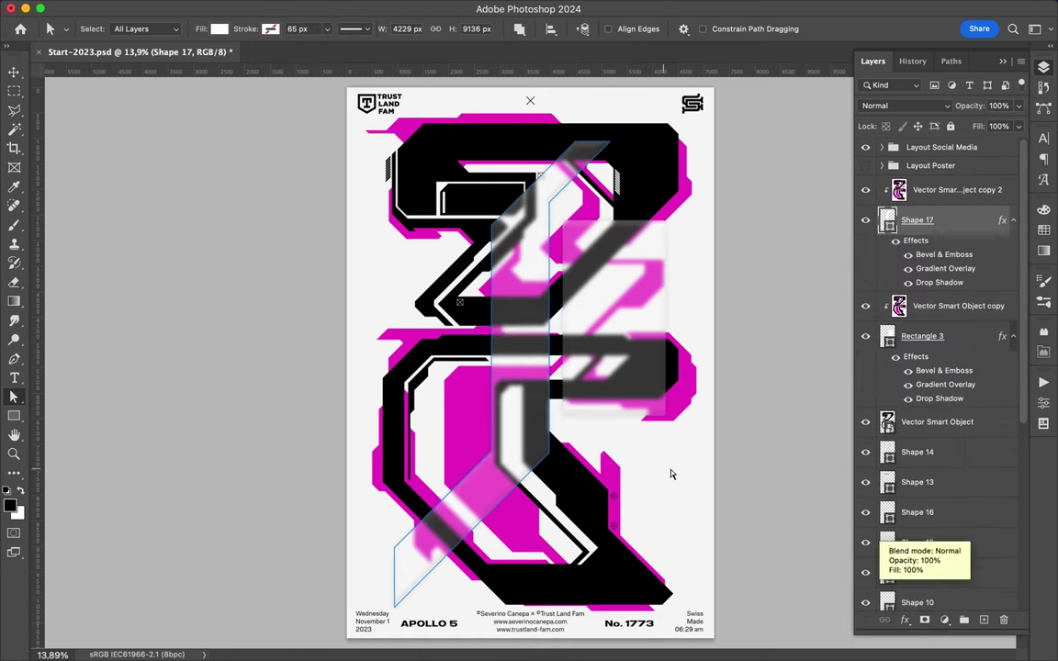
pyautogui.doubleClick(969, 221)
pyautogui.moveTo(533, 355); pyautogui.dragTo(505, 358)
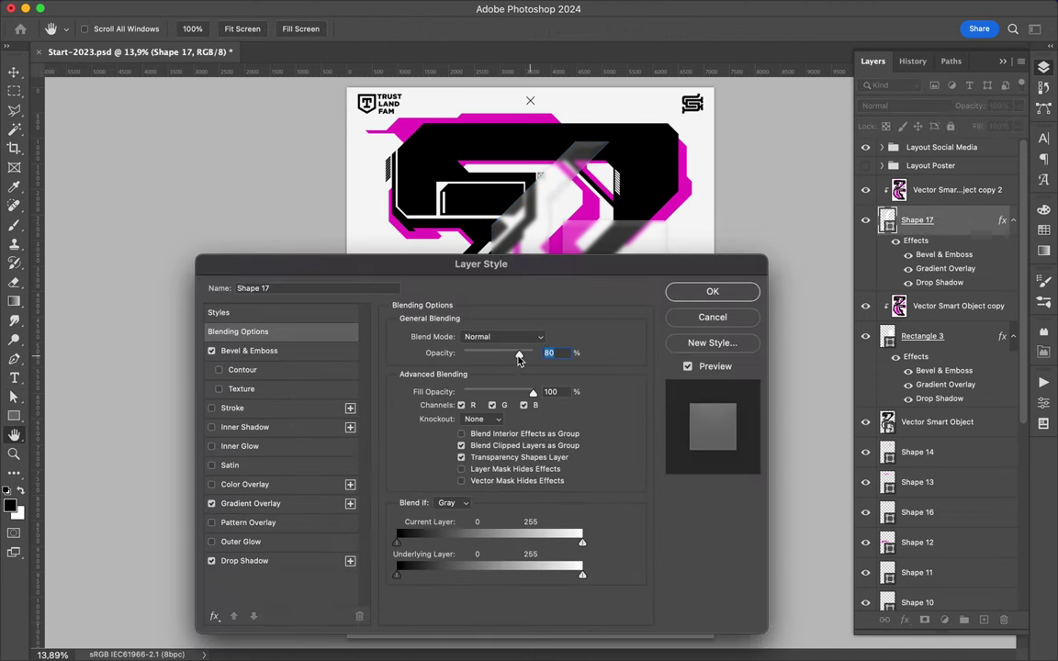
pyautogui.click(713, 291)
# Fit the poster to the window and pen-draw a triangular shape along the S's diagonal
pyautogui.hotkey('ctrl', '0')
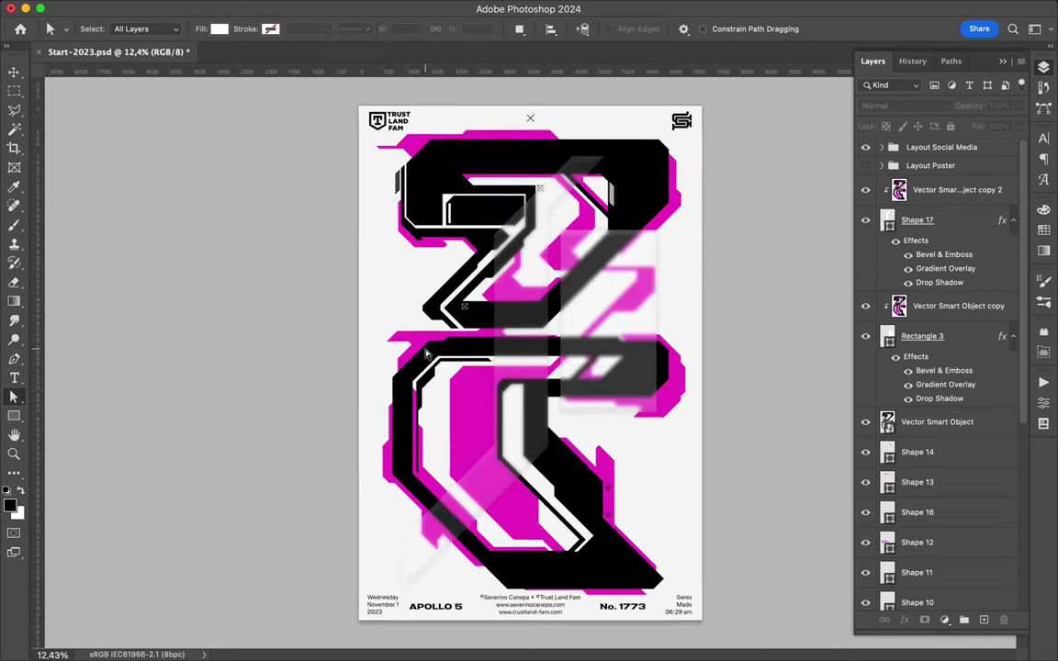
pyautogui.scroll(1, 425, 354)
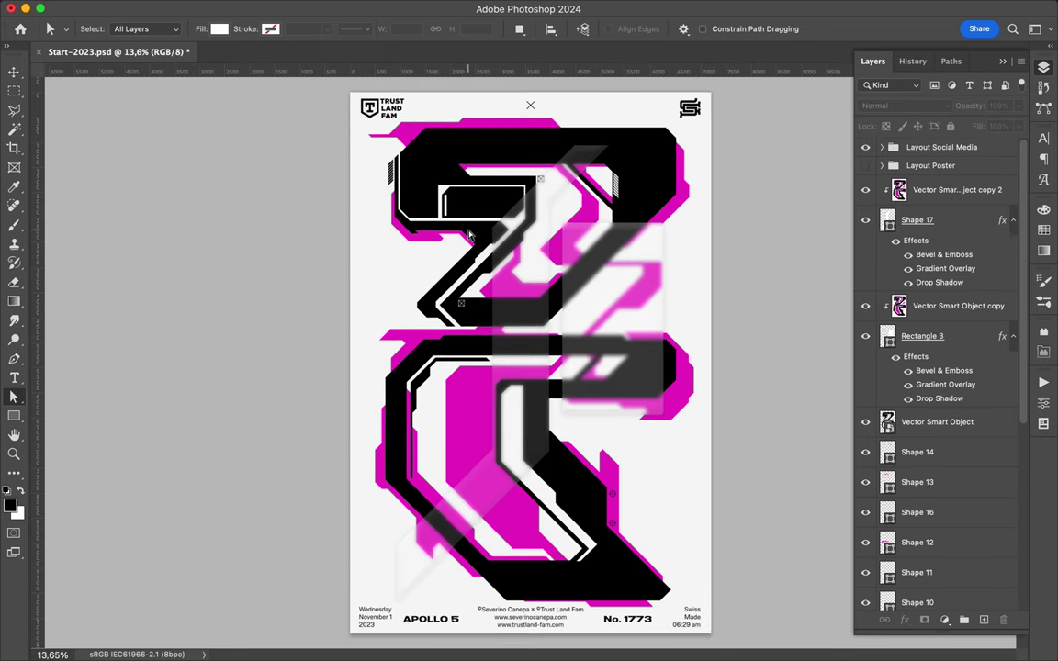
pyautogui.scroll(-1, 541, 316)
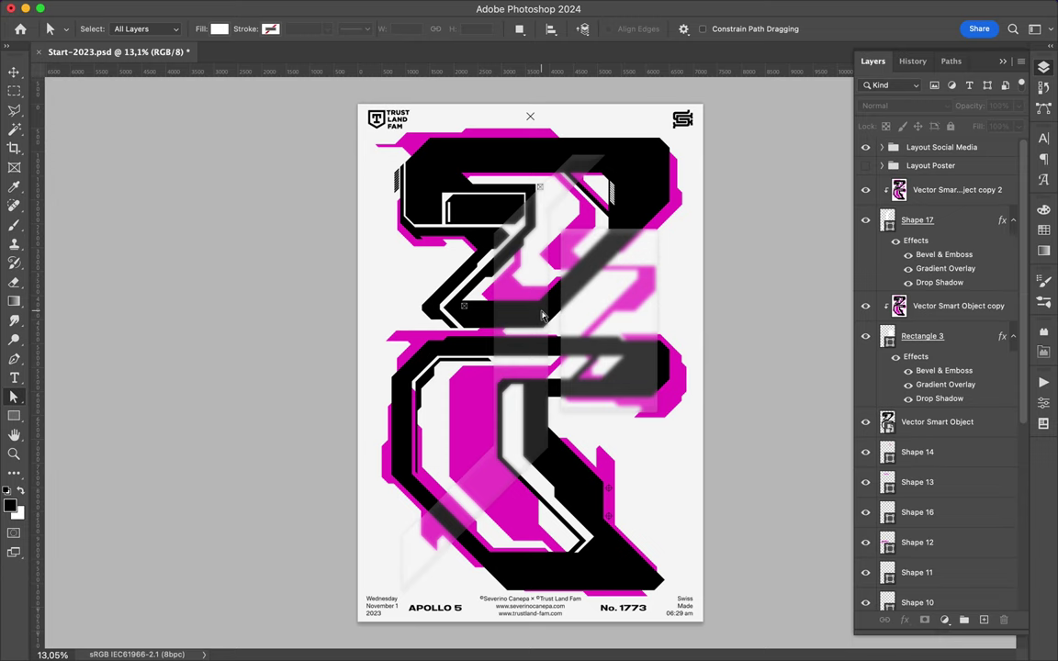
pyautogui.scroll(2, 542, 316)
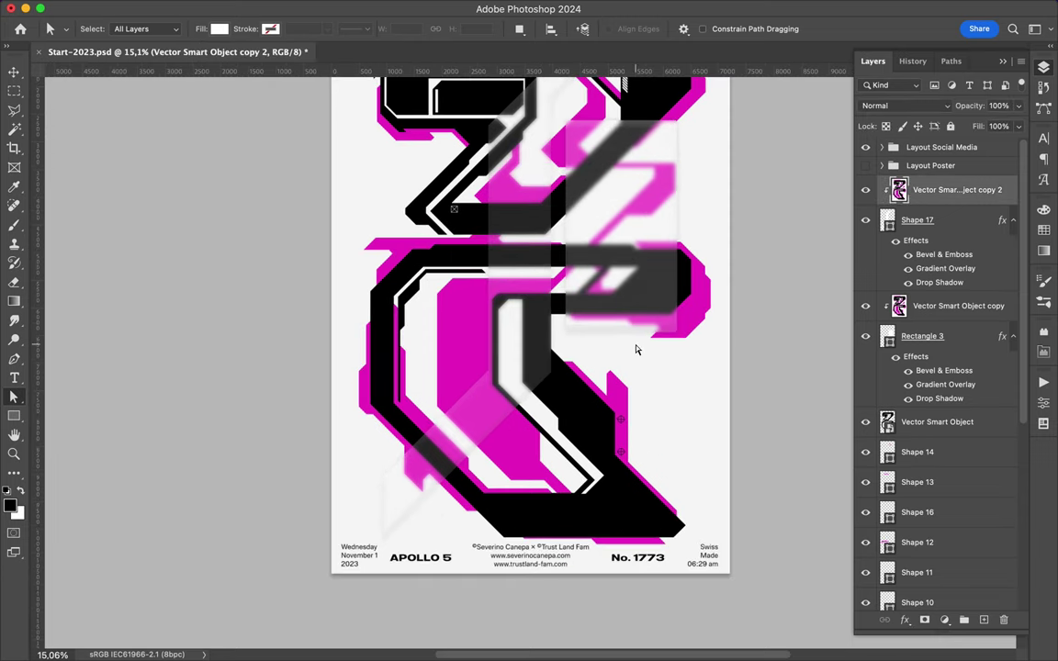
pyautogui.press('p')
pyautogui.click(528, 410)
pyautogui.click(663, 525)
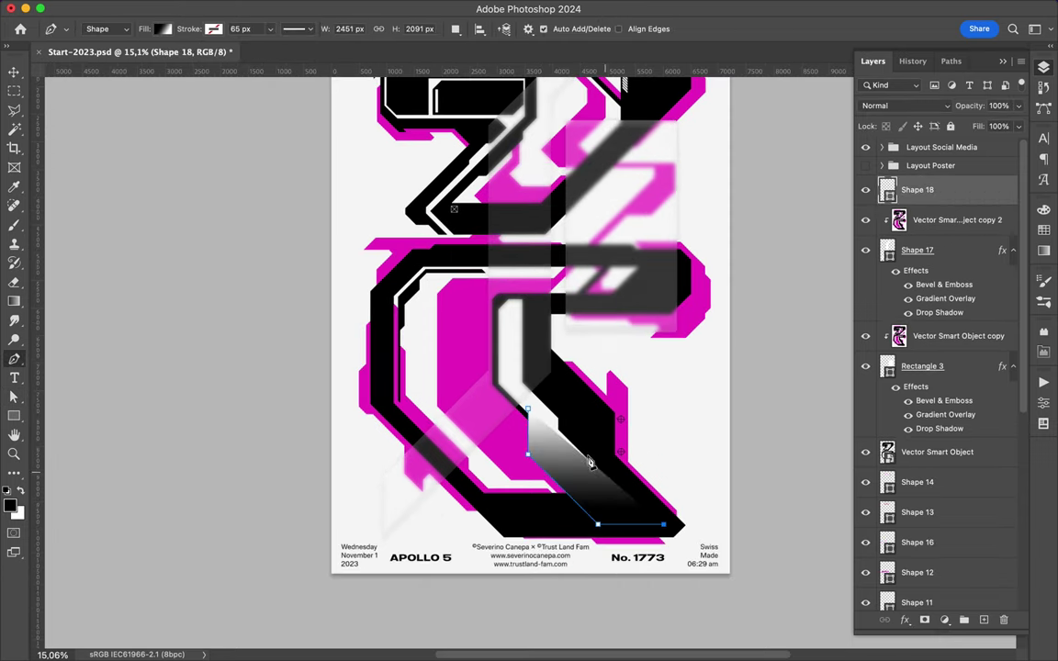
pyautogui.click(531, 418)
# Delete the gradient test shape and the second test shape
pyautogui.press('a')
pyautogui.scroll(2, 647, 455)
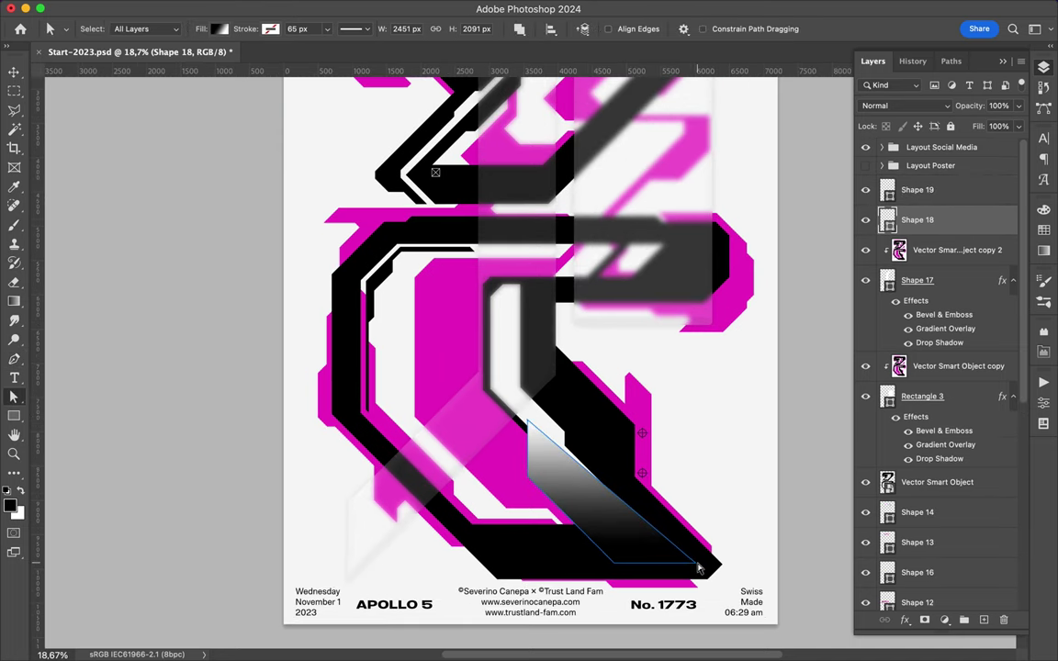
pyautogui.scroll(2, 643, 572)
pyautogui.press('Delete')
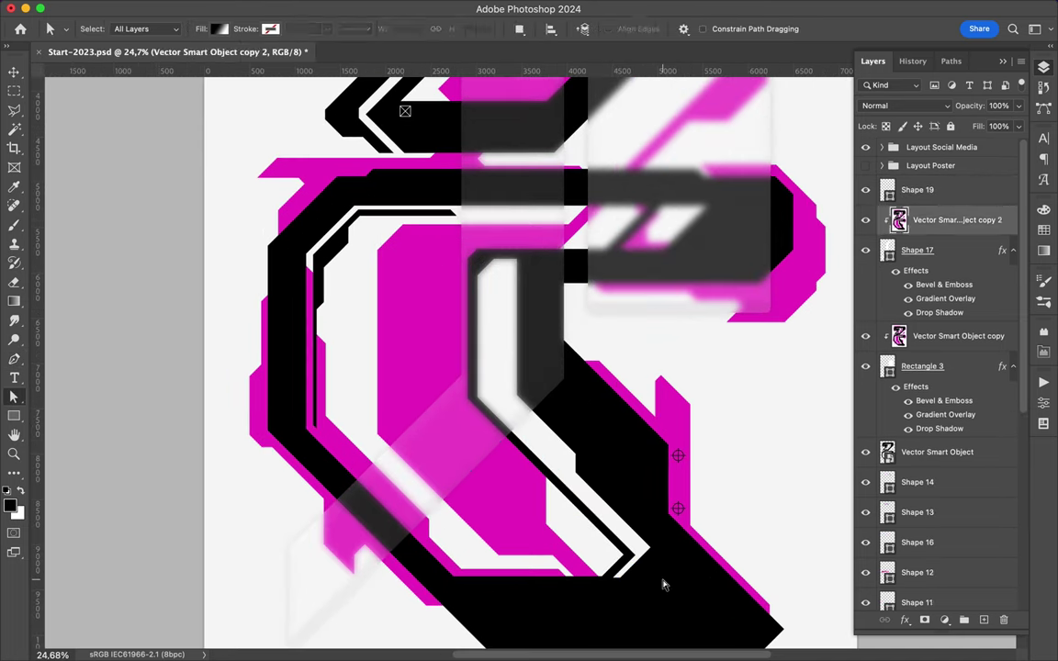
pyautogui.press('Delete')
# Draw a wedge path over the S in Illustrator and copy it
pyautogui.click(486, 637)
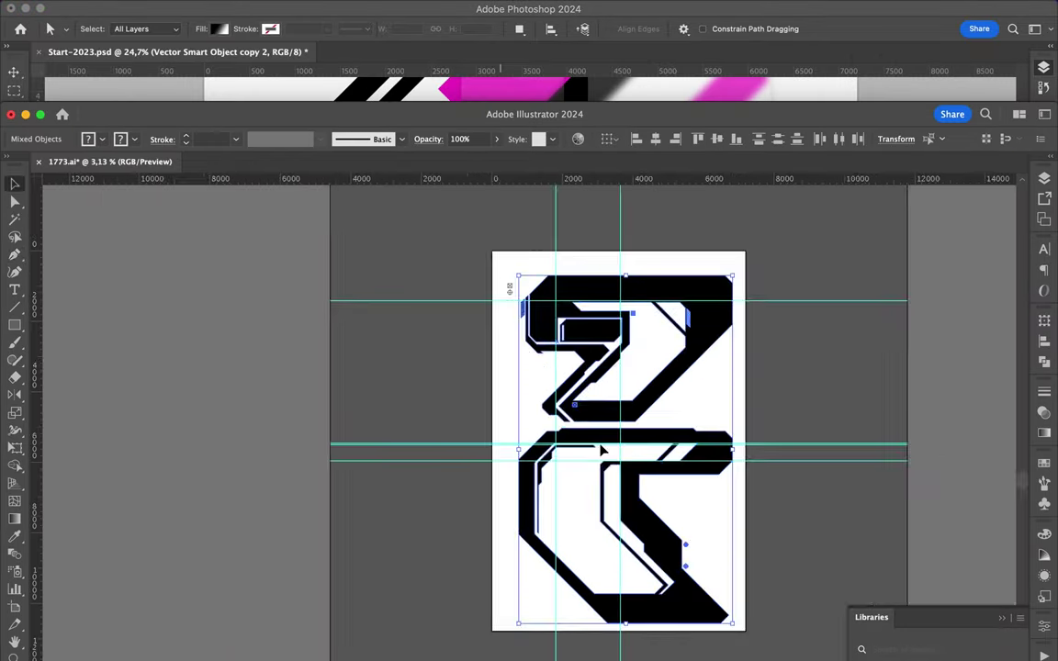
pyautogui.click(594, 510)
pyautogui.click(594, 453)
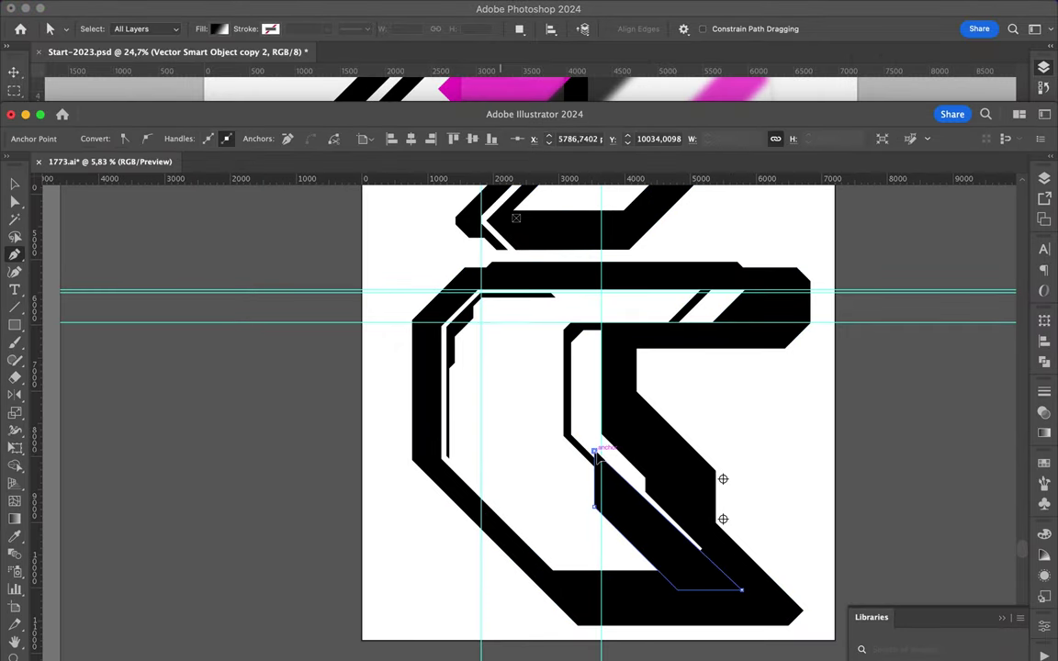
pyautogui.click(751, 613)
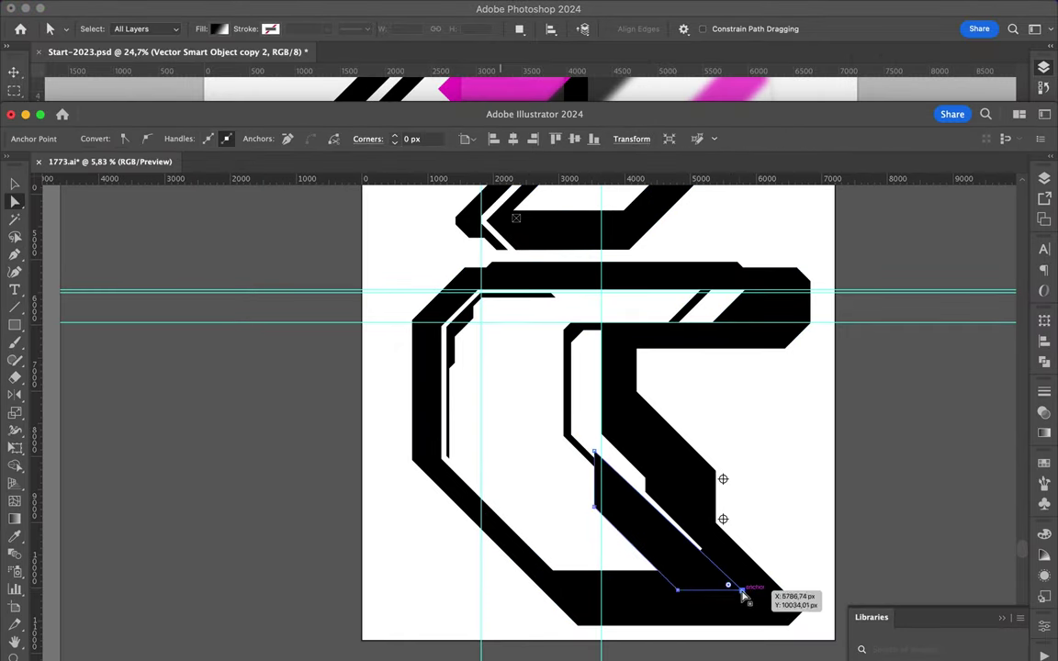
pyautogui.keyDown('ctrl'); pyautogui.click(785, 552); pyautogui.keyUp('ctrl')
pyautogui.hotkey('ctrl', 'c')
# Paste the wedge into Photoshop, scaled down and placed on the S's lower diagonal
pyautogui.hotkey('ctrl', 'v')
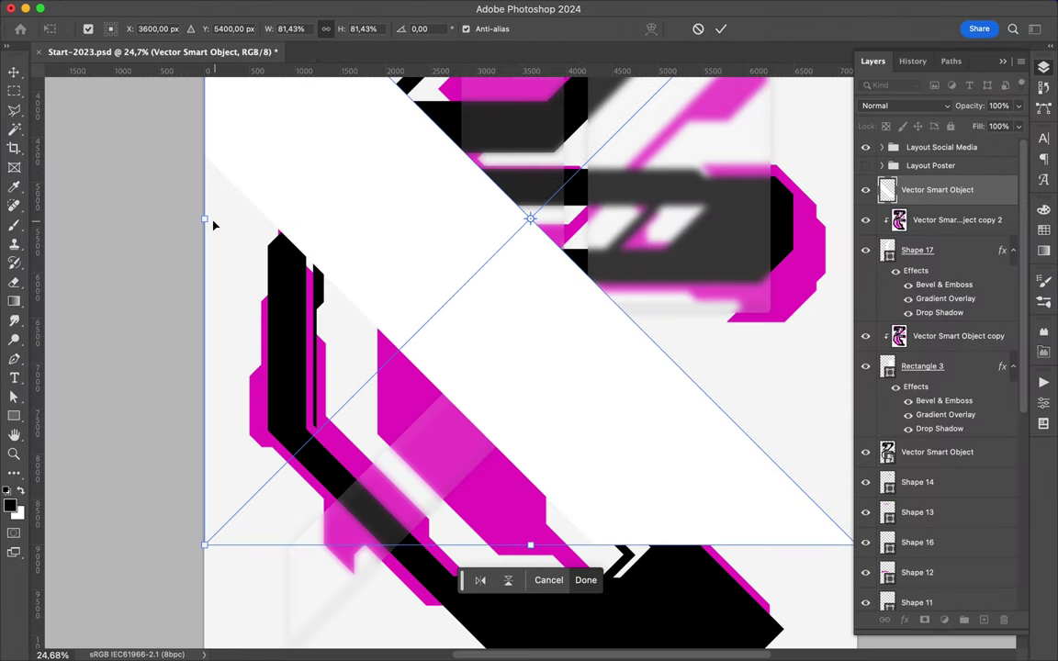
pyautogui.moveTo(213, 224); pyautogui.dragTo(673, 240)
pyautogui.moveTo(783, 252); pyautogui.dragTo(632, 554)
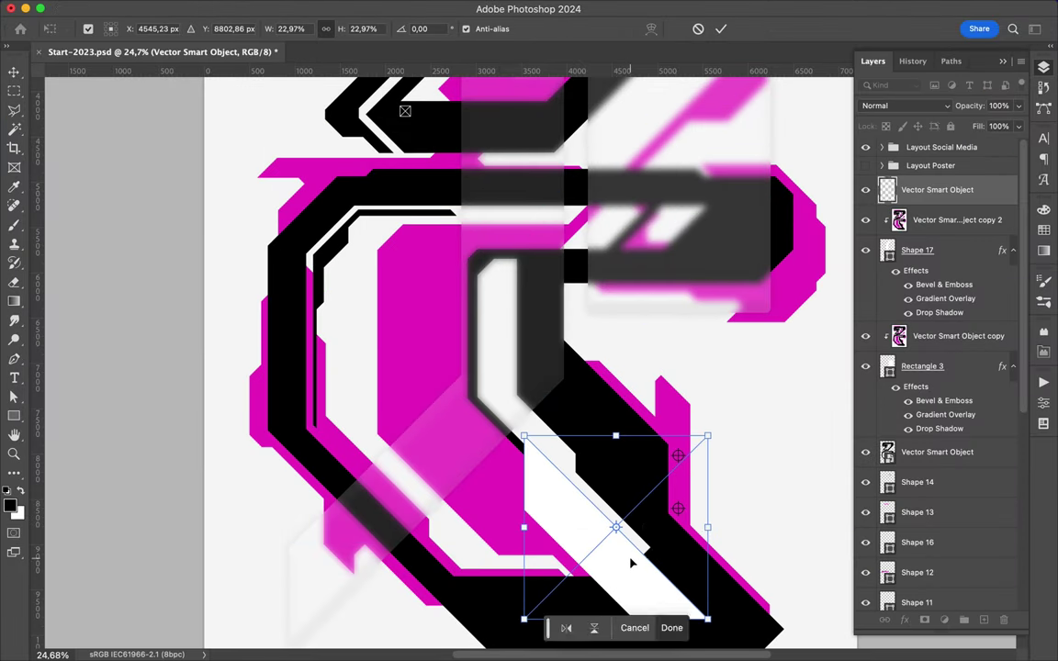
pyautogui.press('Return')
# Add a blurred artwork copy above the wedge with the panel effects, and set 64% opacity
pyautogui.keyDown('alt'); pyautogui.moveTo(951, 229); pyautogui.dragTo(946, 182); pyautogui.keyUp('alt')
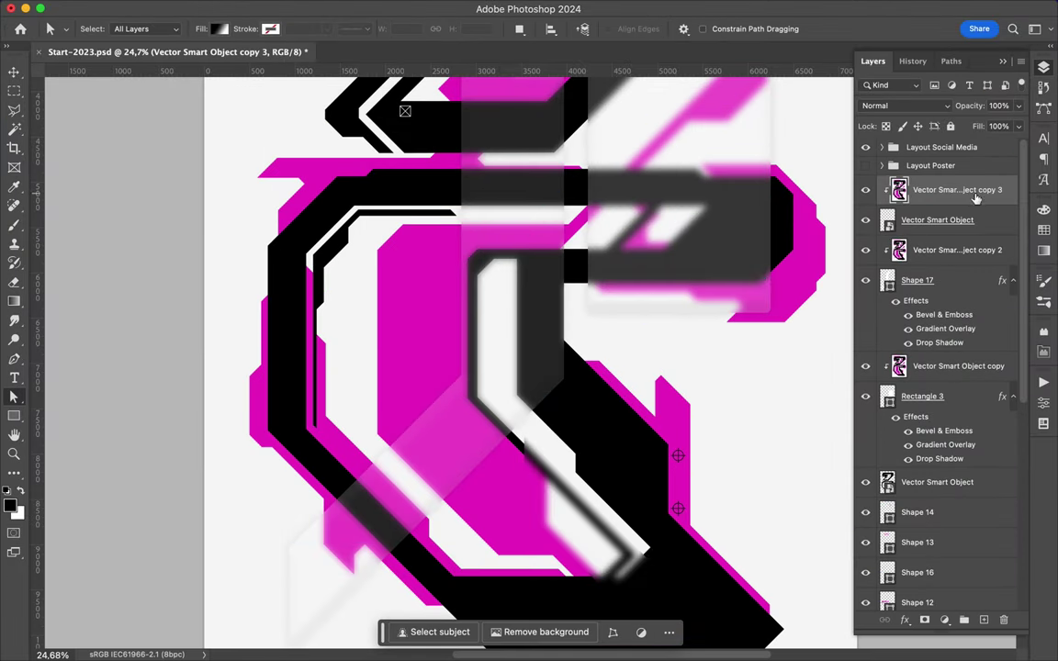
pyautogui.rightClick(919, 226)
pyautogui.press('Escape')
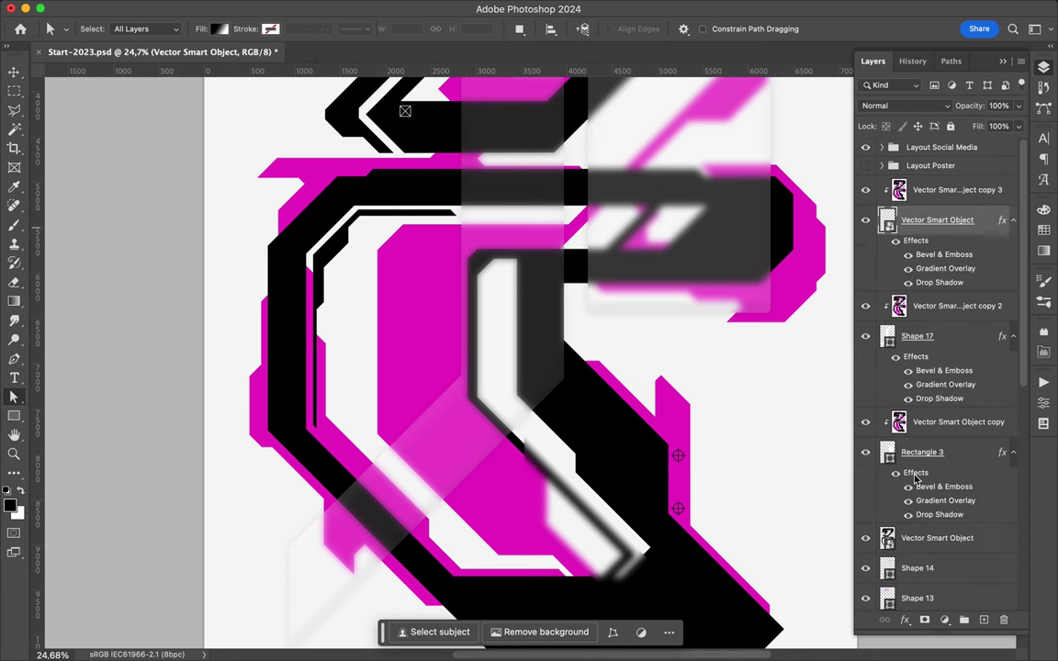
pyautogui.scroll(-3, 701, 497)
pyautogui.press('v')
pyautogui.doubleClick(973, 220)
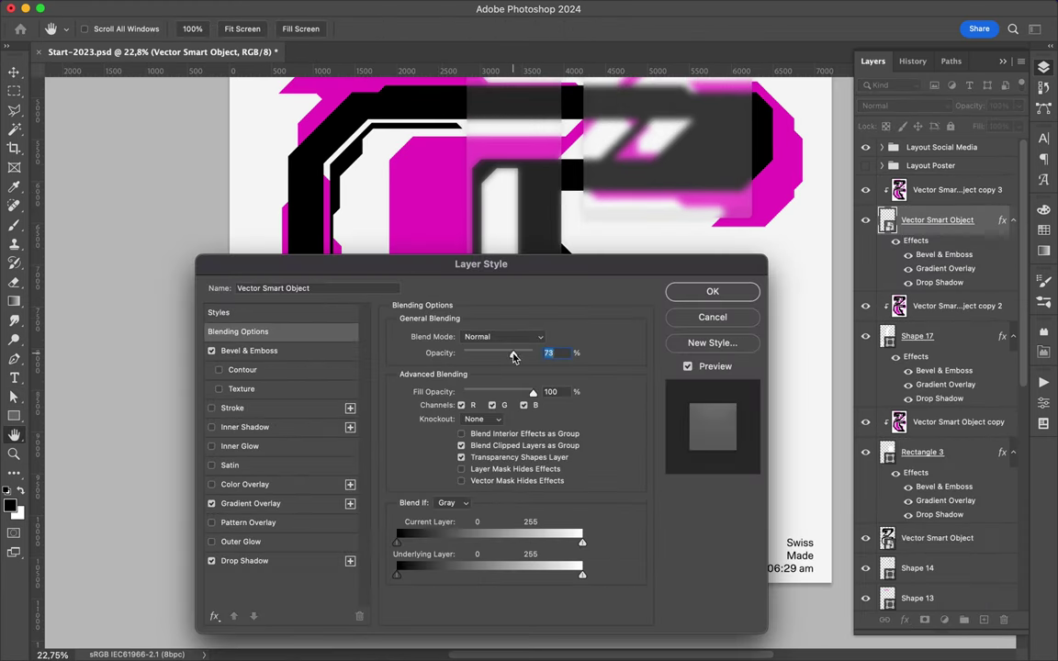
pyautogui.write('64')
pyautogui.press('Return')
pyautogui.scroll(-2, 732, 296)
# Duplicate the wedge with its blur, rotate it 45°, shrink it, and place it on the 2's upper diagonal
pyautogui.keyDown('shift'); pyautogui.click(976, 193); pyautogui.keyUp('shift')
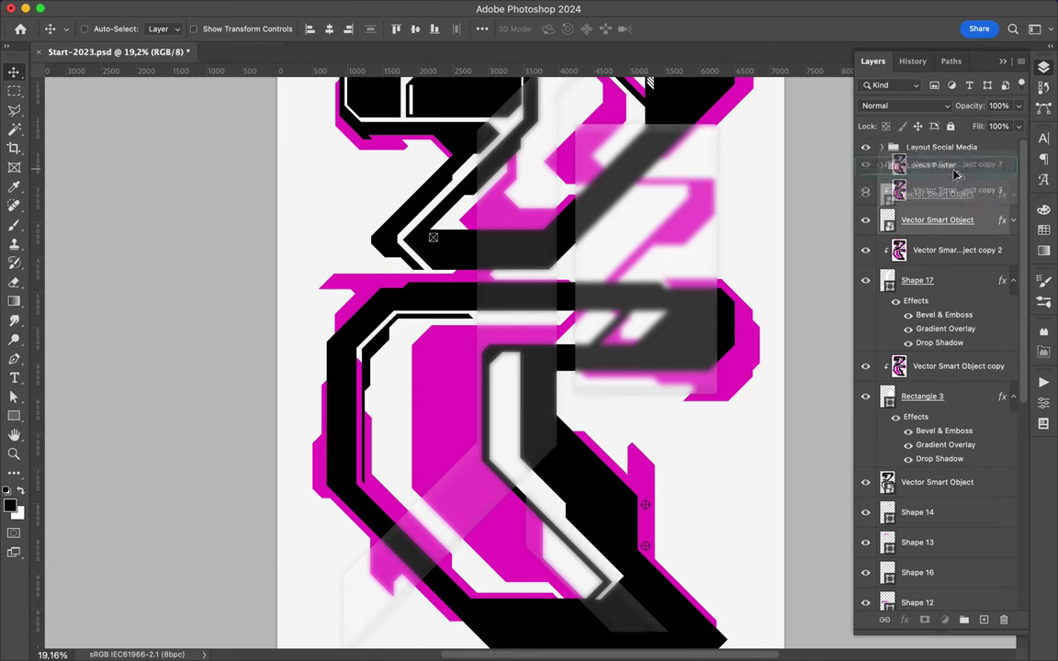
pyautogui.moveTo(975, 192); pyautogui.dragTo(954, 174)
pyautogui.hotkey('ctrl', 't')
pyautogui.moveTo(385, 216)
pyautogui.mouseDown()
pyautogui.moveTo(408, 87)
pyautogui.moveTo(348, 93)
pyautogui.mouseUp()
pyautogui.scroll(-3, 348, 93)
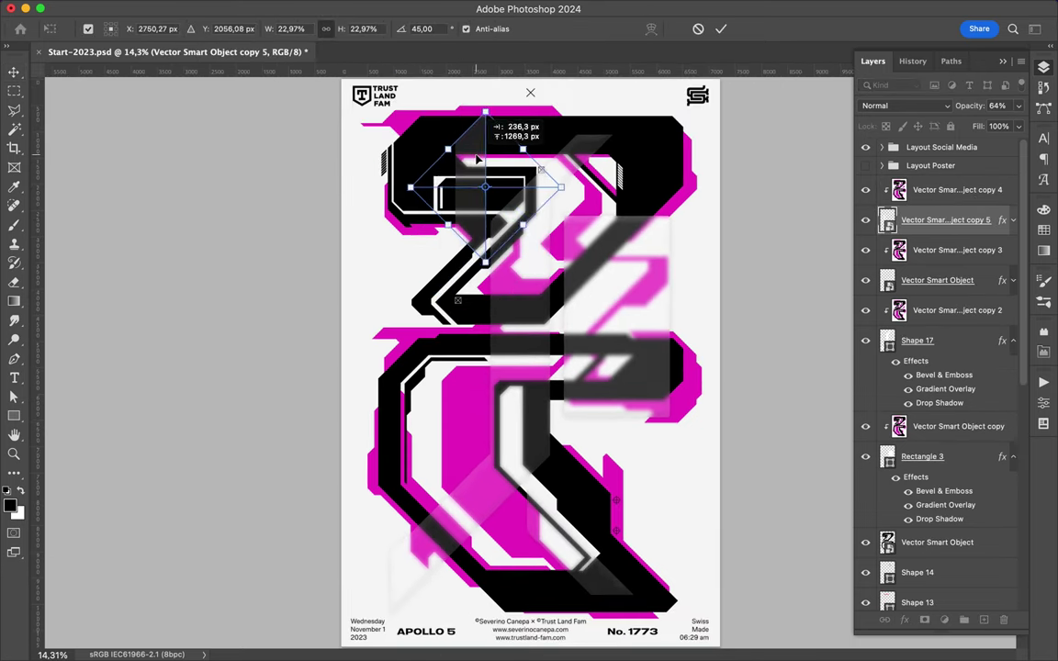
pyautogui.moveTo(473, 248); pyautogui.dragTo(479, 185)
pyautogui.press('Return')
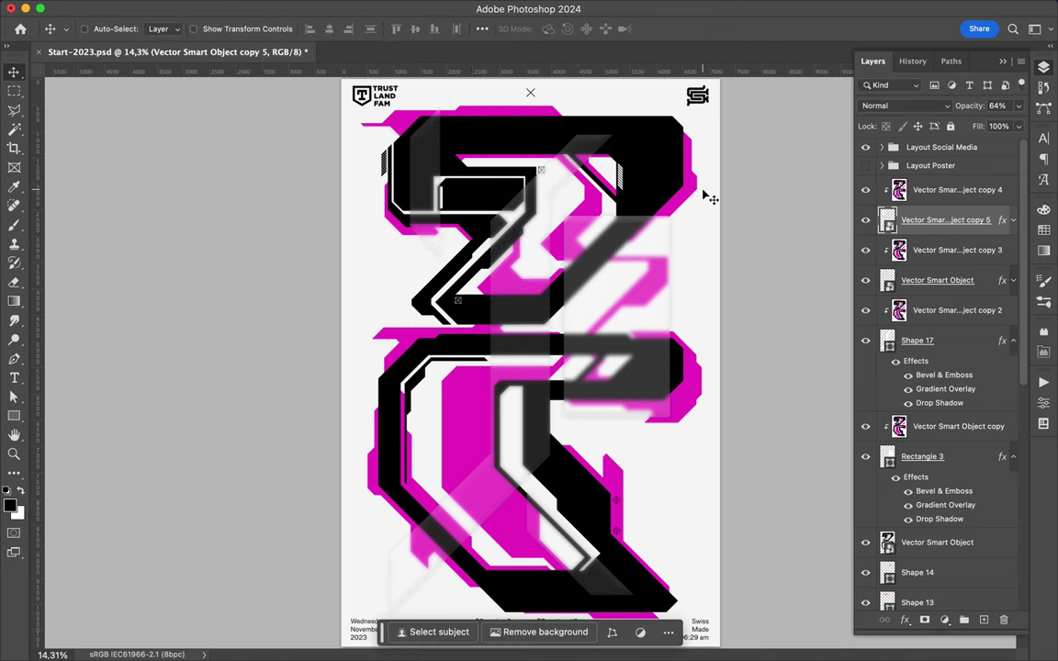
pyautogui.scroll(-1, 707, 198)
pyautogui.click(1013, 280)
pyautogui.keyDown('alt'); pyautogui.click(1013, 339); pyautogui.keyUp('alt')
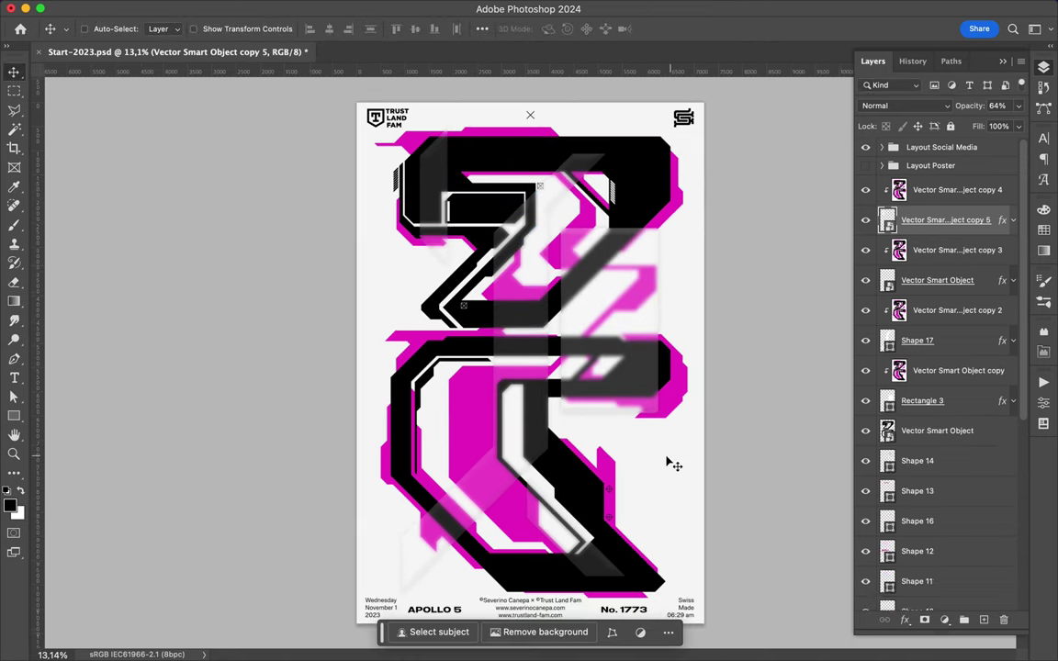
# Save the Apollo 5 poster document
pyautogui.hotkey('ctrl', 's')
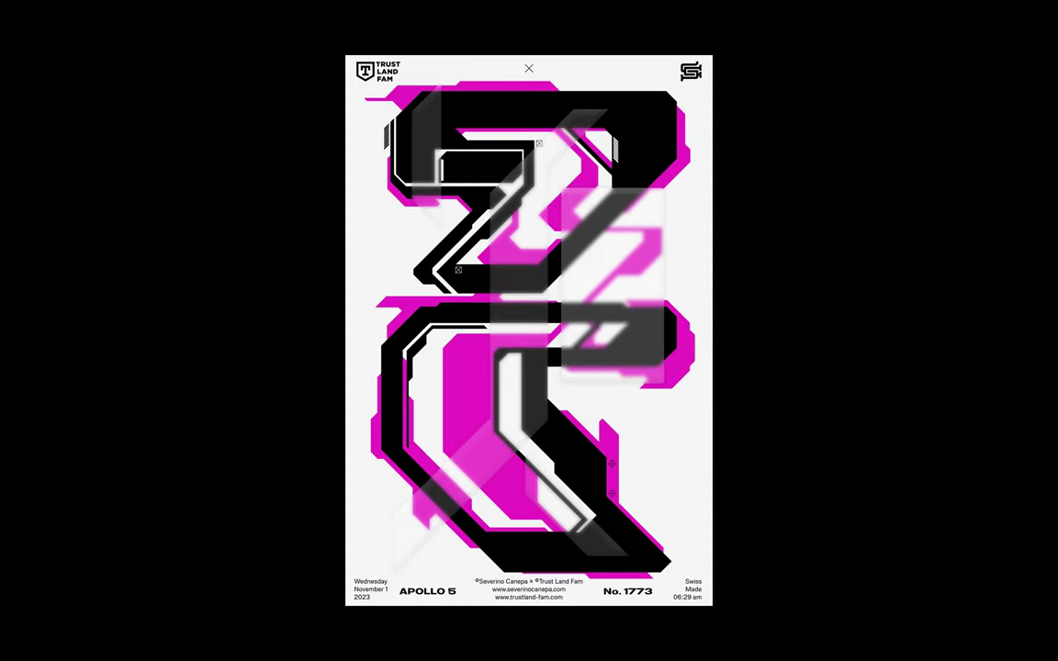